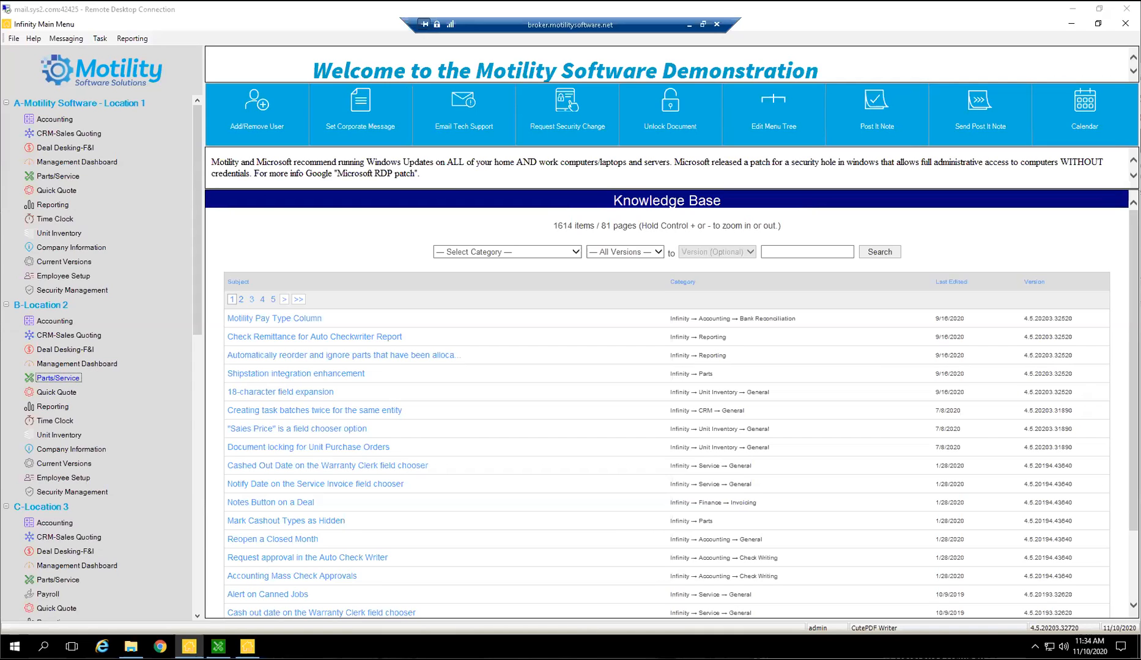
{"action": "left_click", "coordinate": [1099, 9]}
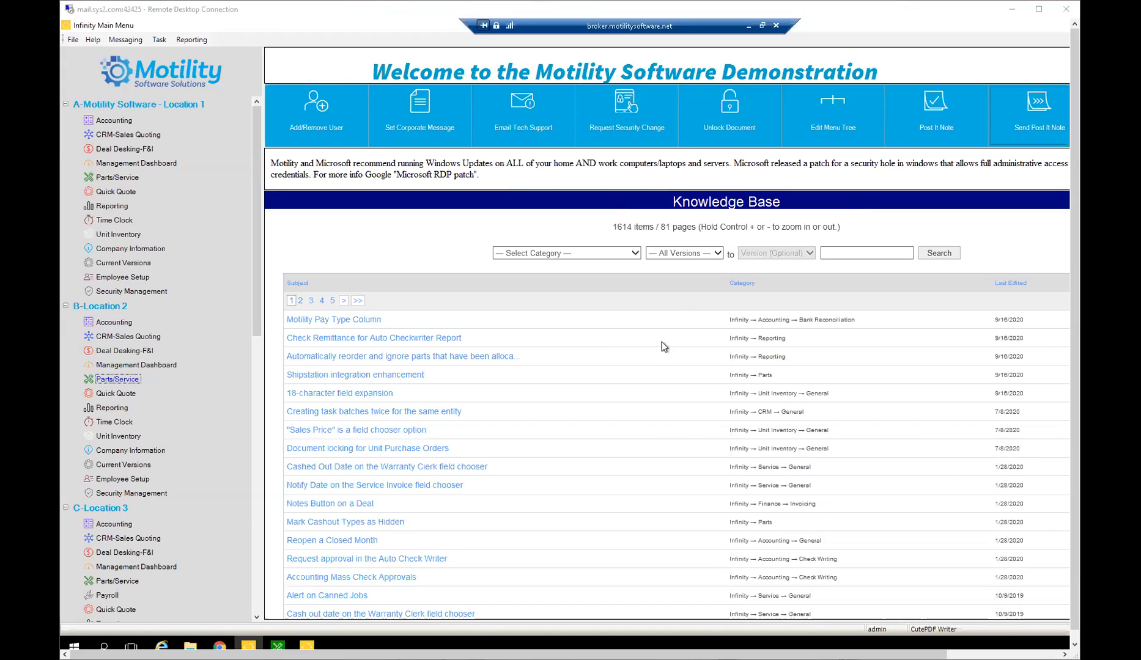
{"action": "left_click", "coordinate": [385, 247]}
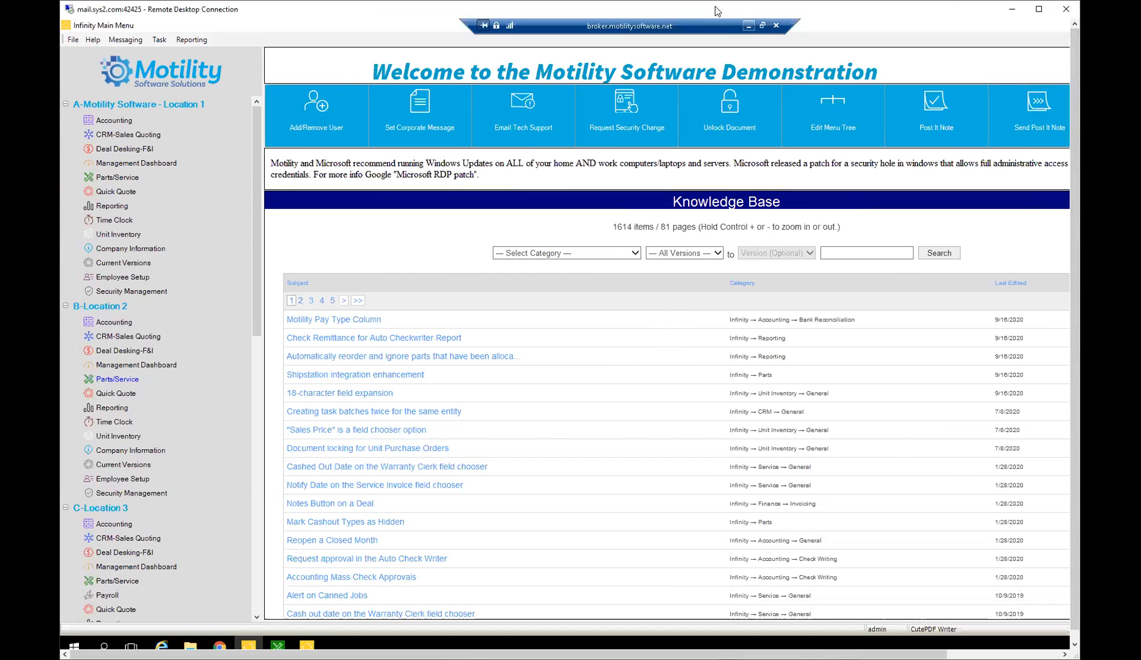
{"action": "double_click", "coordinate": [799, 12]}
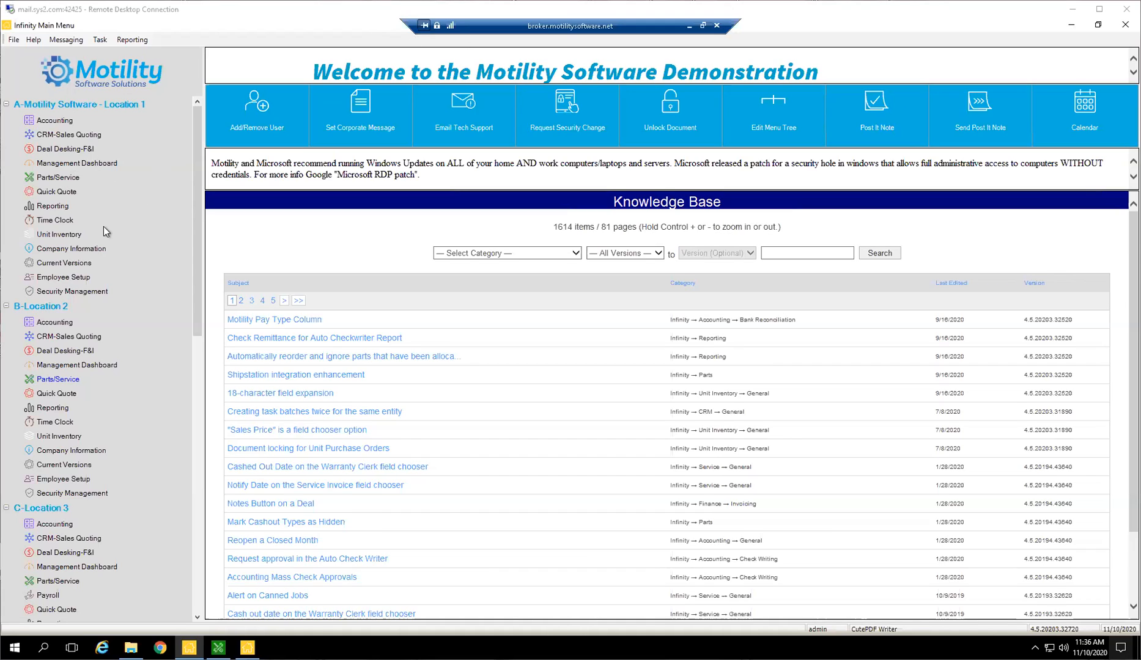
Open the Parts/Service module for Location 1 and bring up its Advisor Calendar.
{"action": "left_click", "coordinate": [59, 178]}
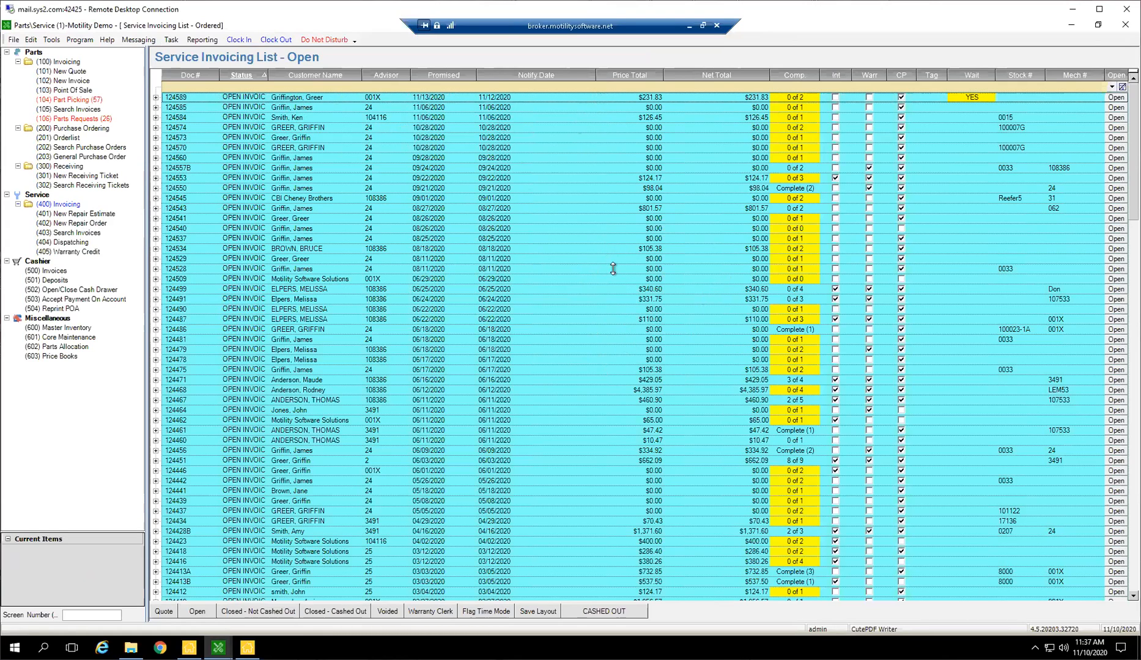
{"action": "left_click", "coordinate": [52, 41]}
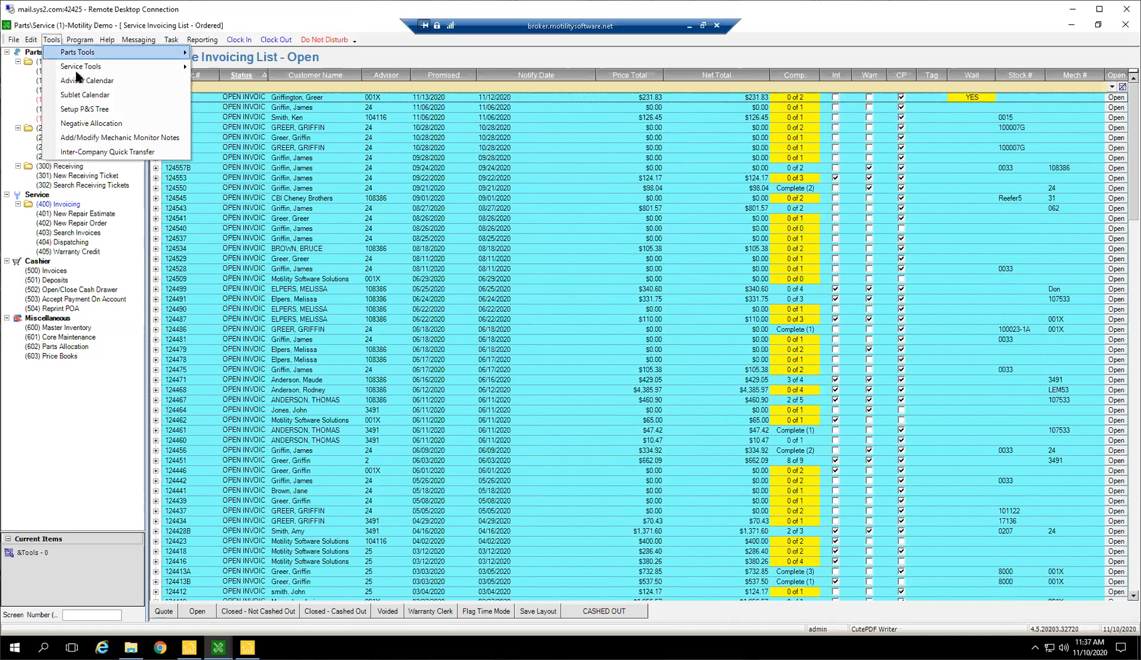
{"action": "left_click", "coordinate": [371, 189]}
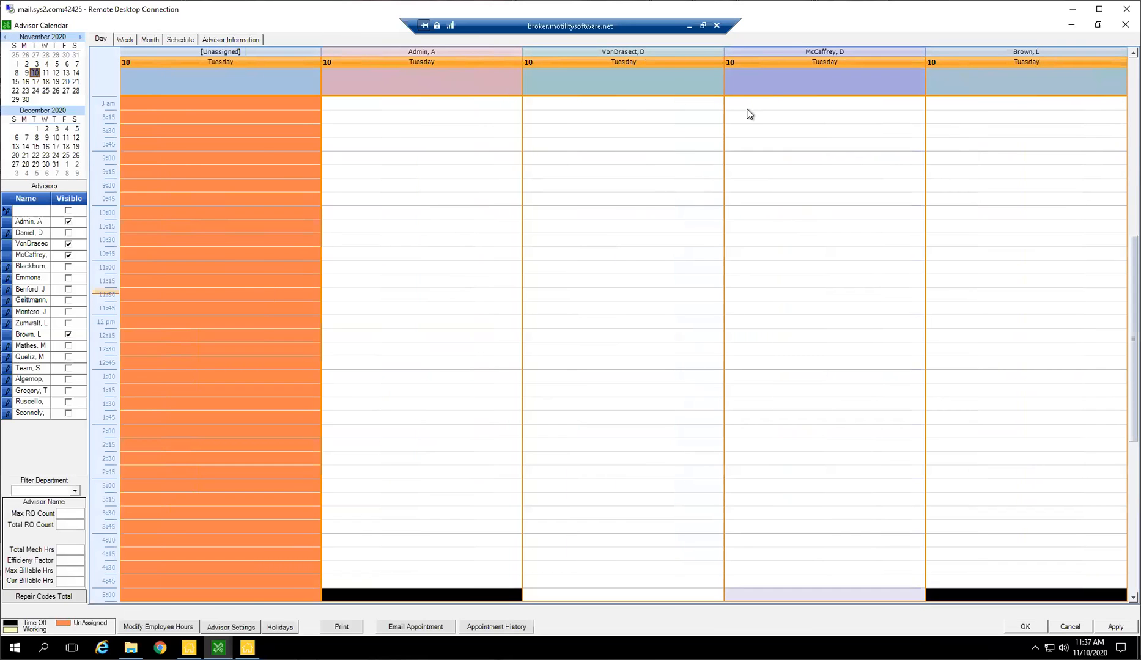
Hide the Advisor Calendar's fourth-column advisor and show the advisors one and three rows below that person in the advisor list.
{"action": "double_click", "coordinate": [146, 25]}
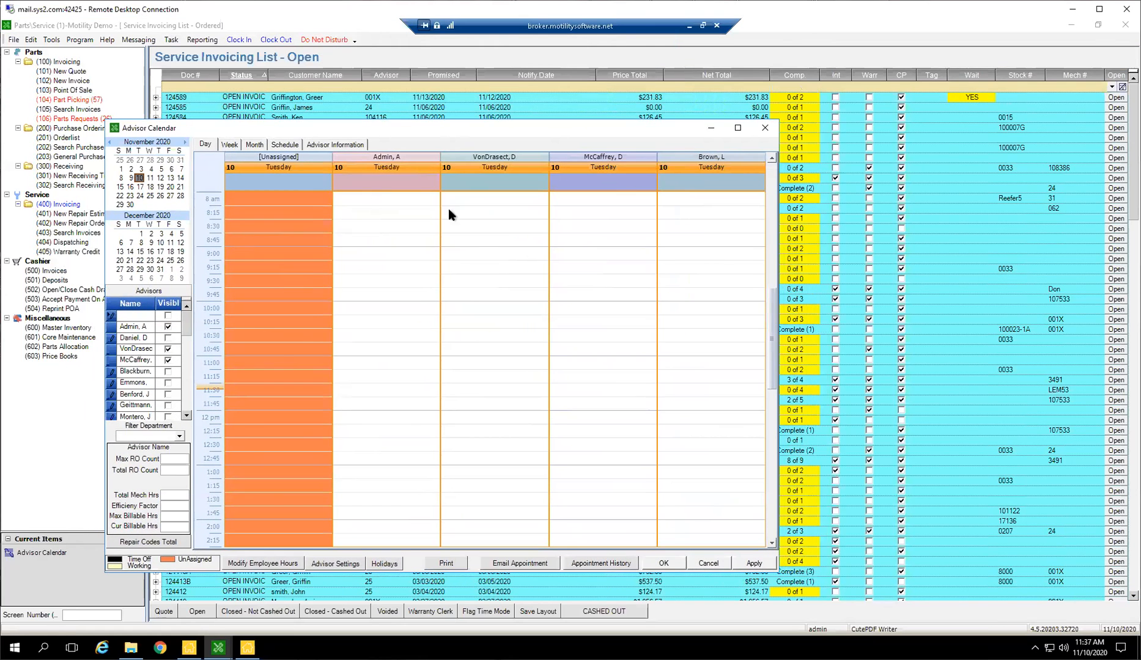
{"action": "left_click", "coordinate": [168, 360]}
{"action": "left_click", "coordinate": [168, 371]}
{"action": "left_click", "coordinate": [169, 395]}
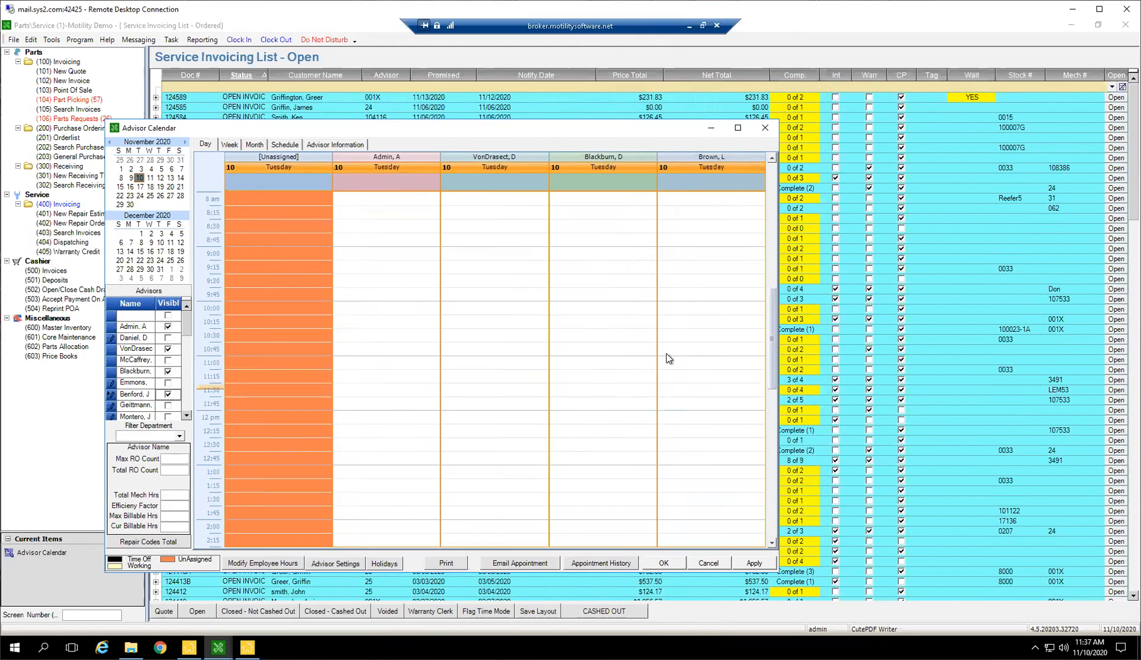
{"action": "scroll", "coordinate": [672, 385], "scroll_direction": "up", "scroll_amount": 1}
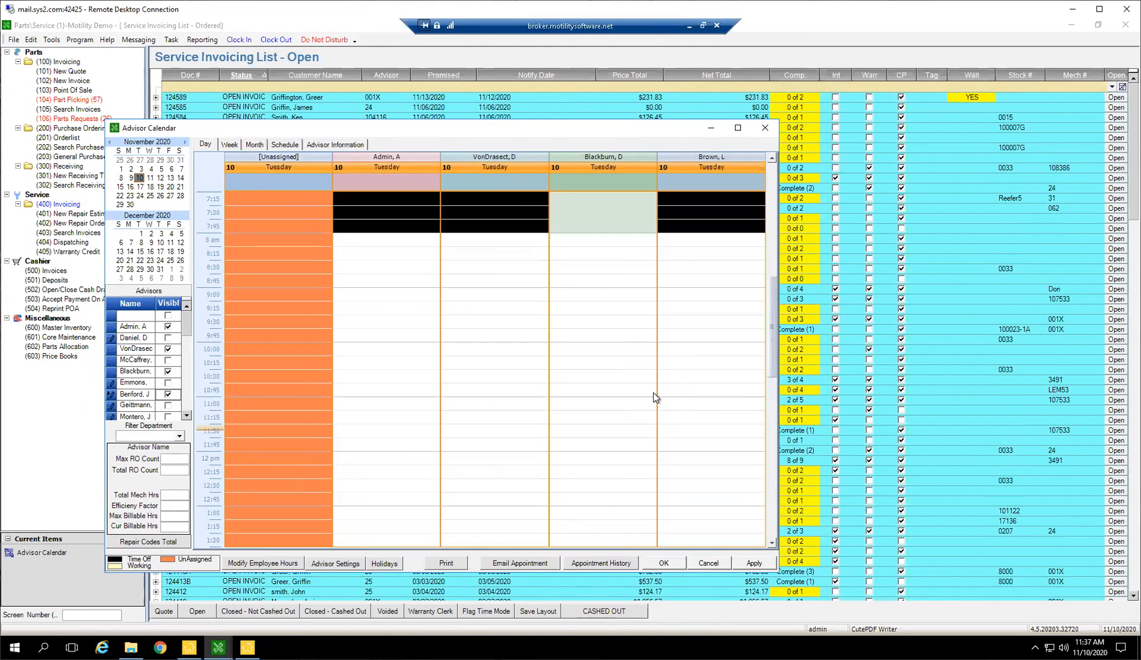
{"action": "left_click", "coordinate": [737, 128]}
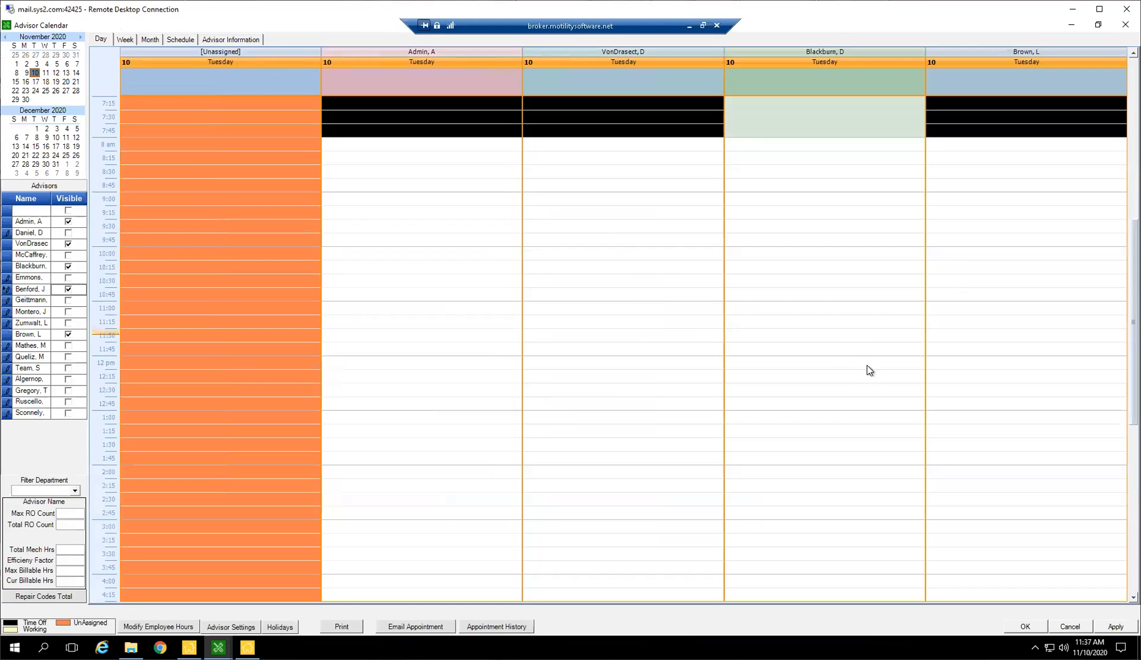
{"action": "scroll", "coordinate": [885, 402], "scroll_direction": "up", "scroll_amount": 2}
{"action": "scroll", "coordinate": [886, 405], "scroll_direction": "up", "scroll_amount": 2}
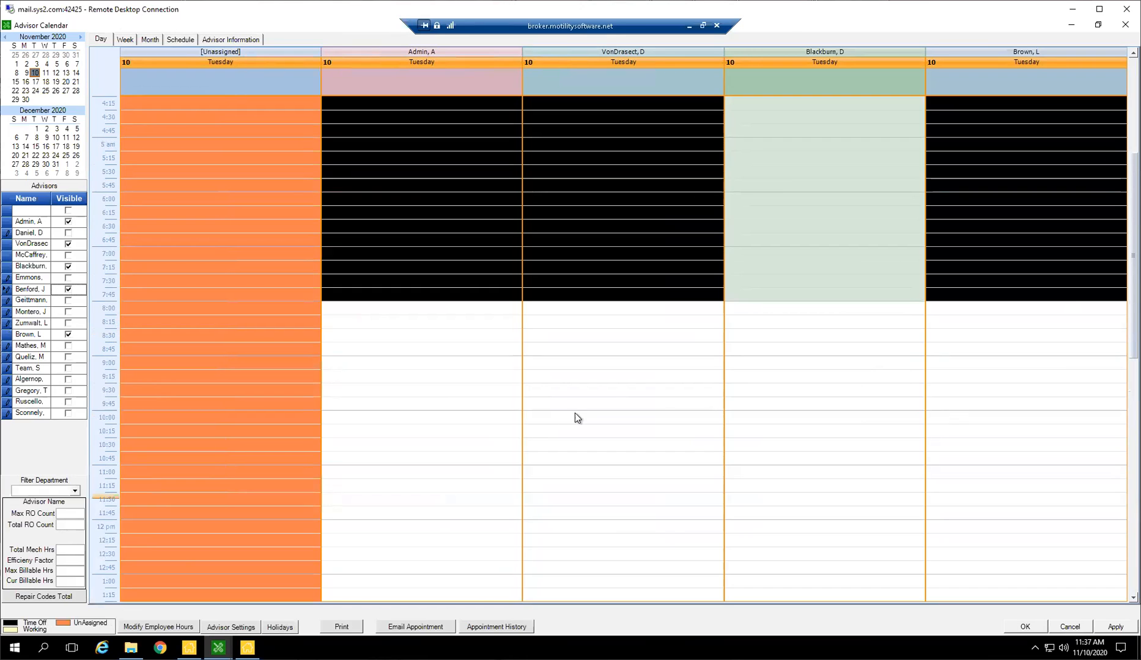
{"action": "left_click", "coordinate": [660, 384]}
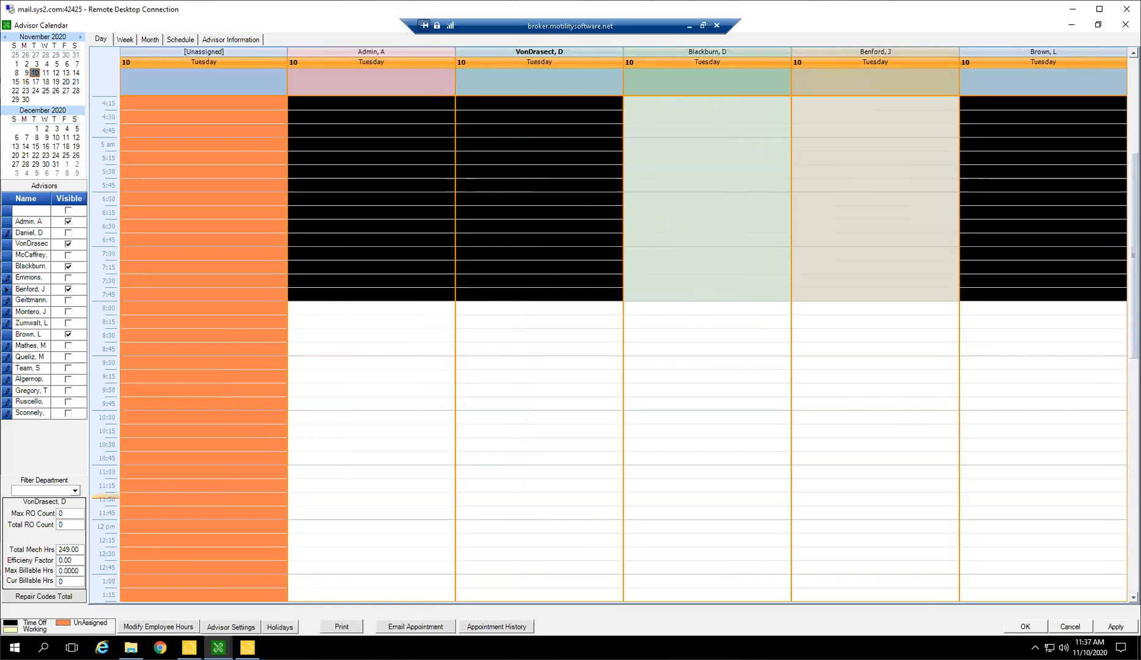
Review the work times of all employees and close that list without changes.
{"action": "scroll", "coordinate": [557, 547], "scroll_direction": "up", "scroll_amount": 1}
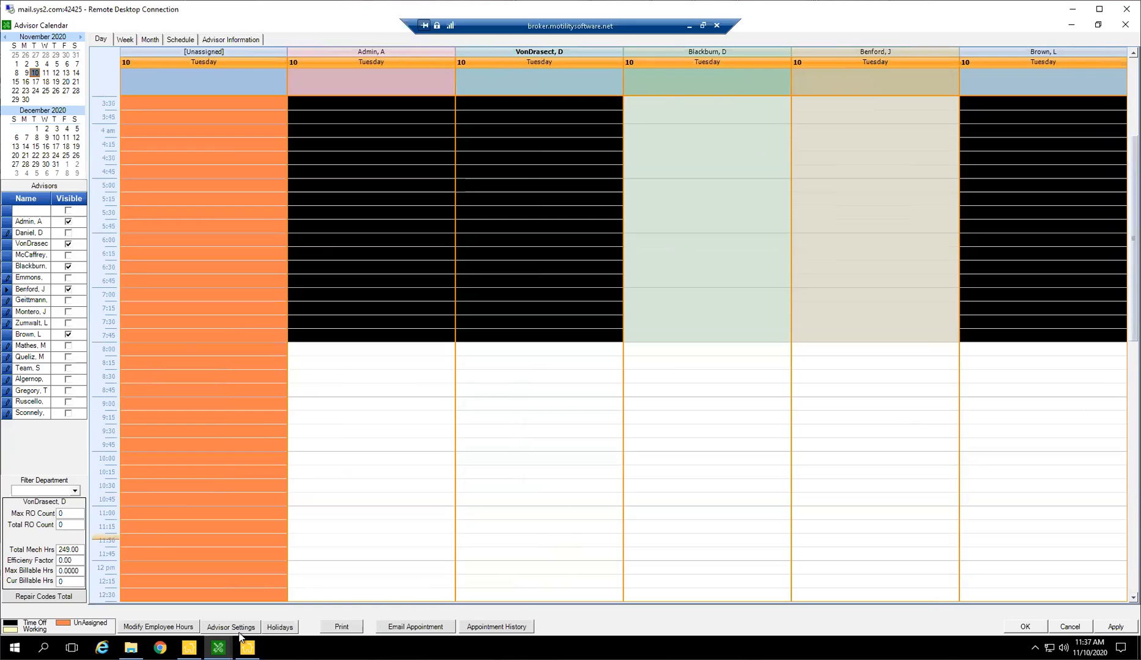
{"action": "left_click", "coordinate": [158, 626]}
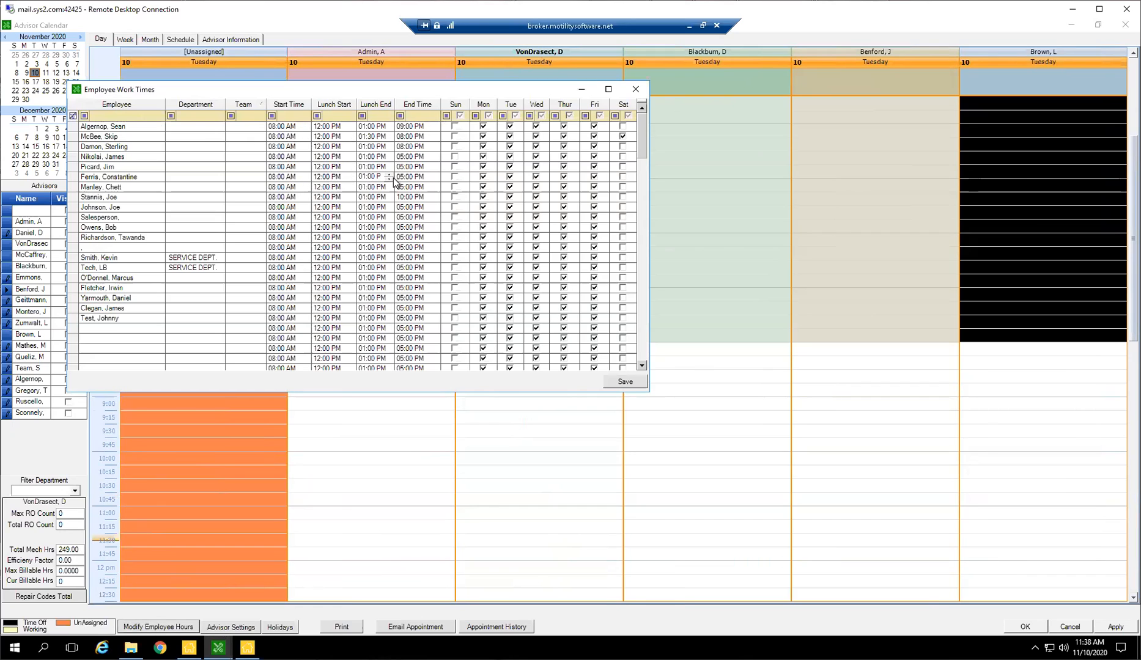
{"action": "left_click", "coordinate": [636, 90]}
Examine the advisors' working and time-off hours across the whole Tuesday in the day view.
{"action": "left_click", "coordinate": [861, 359]}
{"action": "scroll", "coordinate": [658, 252], "scroll_direction": "up", "scroll_amount": 2}
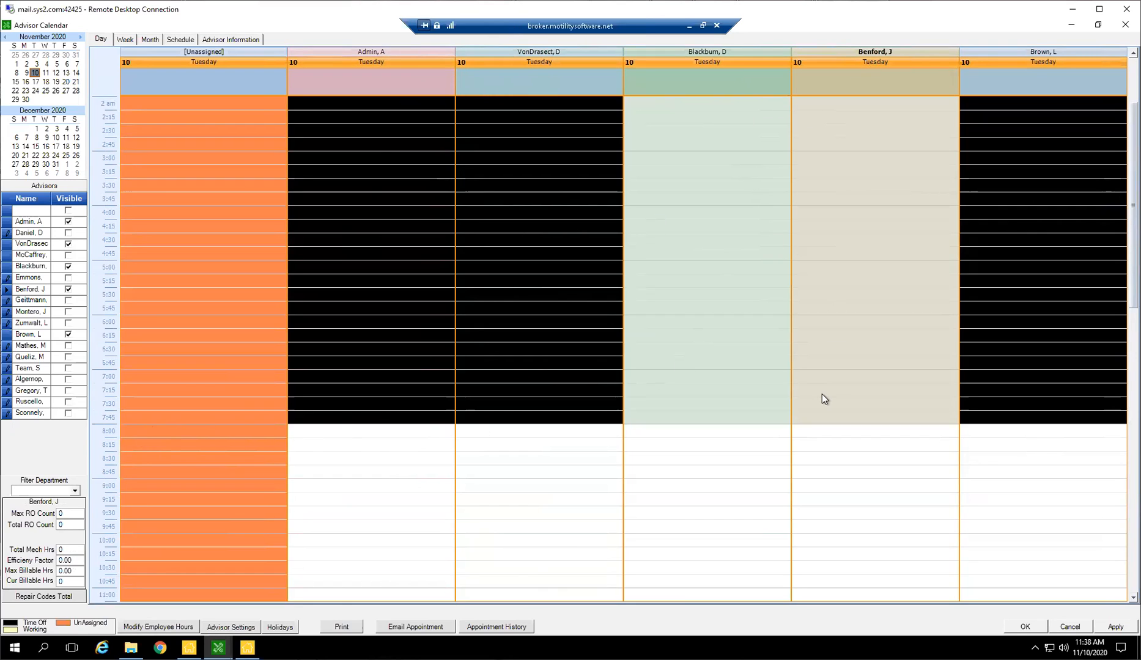
{"action": "scroll", "coordinate": [823, 392], "scroll_direction": "up", "scroll_amount": 3}
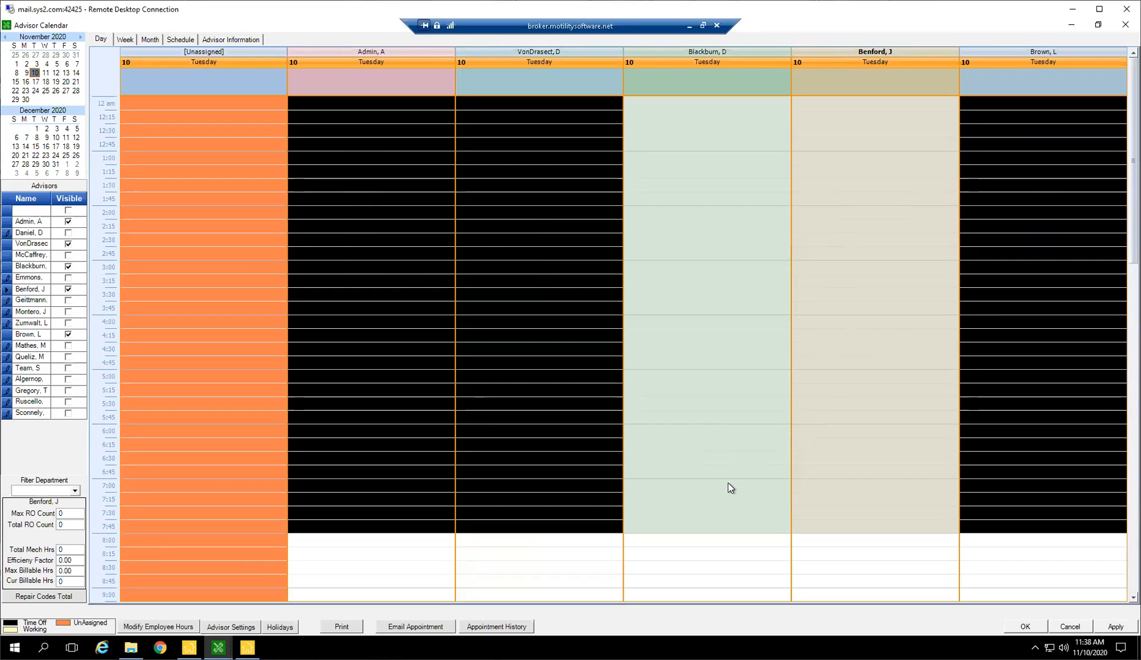
{"action": "scroll", "coordinate": [778, 354], "scroll_direction": "down", "scroll_amount": 3}
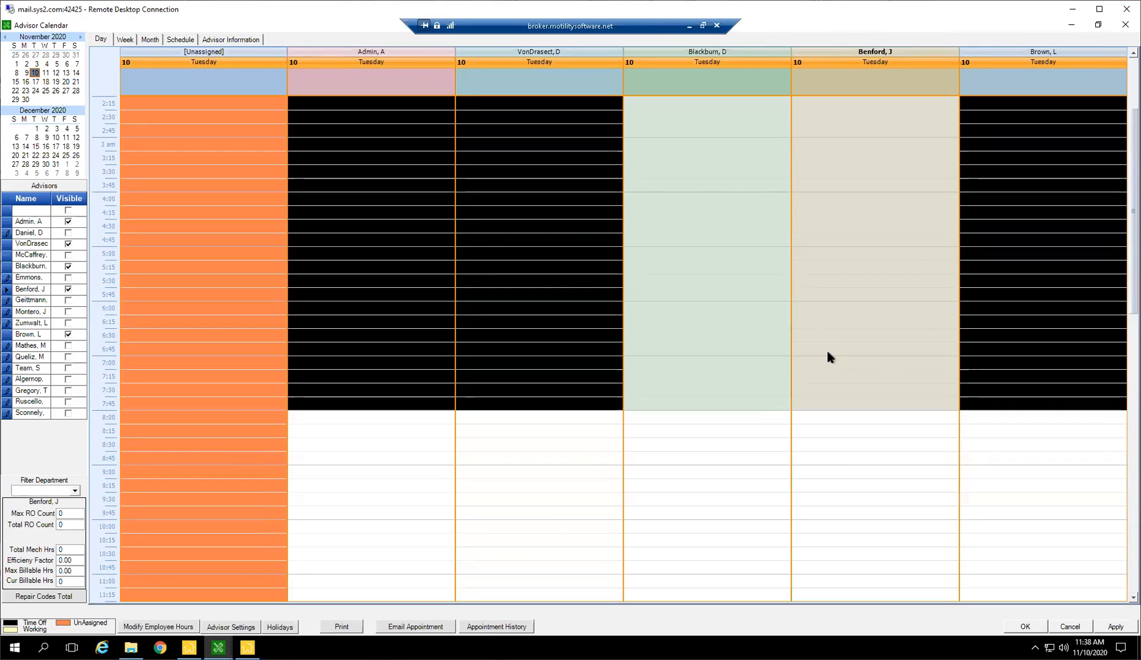
{"action": "scroll", "coordinate": [754, 438], "scroll_direction": "down", "scroll_amount": 8}
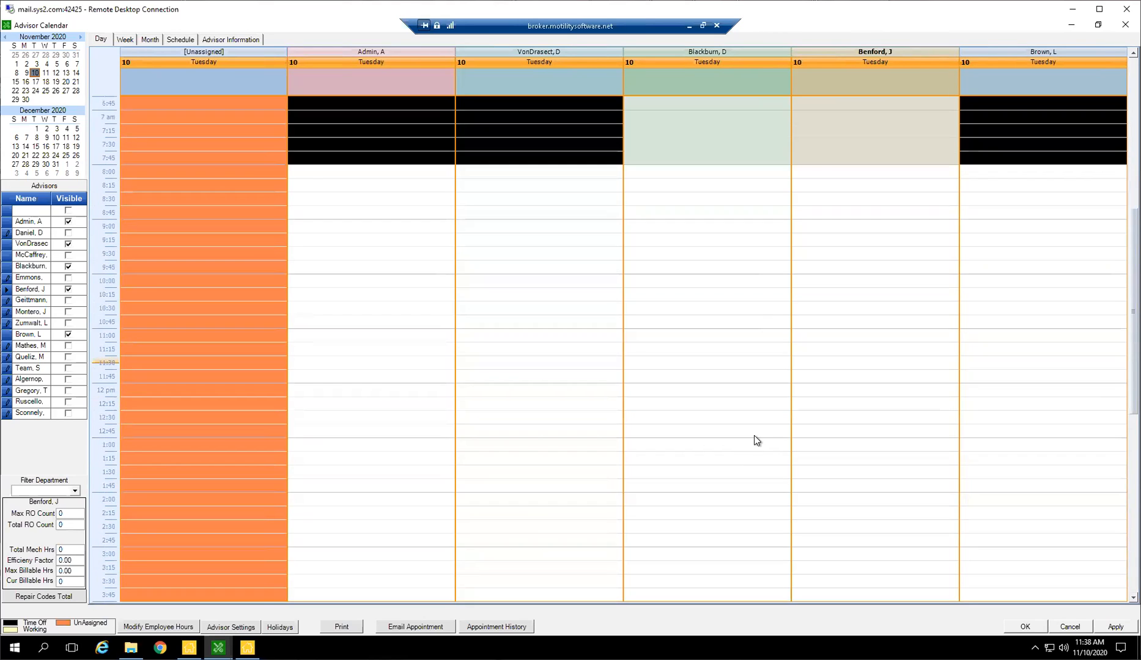
{"action": "scroll", "coordinate": [771, 428], "scroll_direction": "down", "scroll_amount": 2}
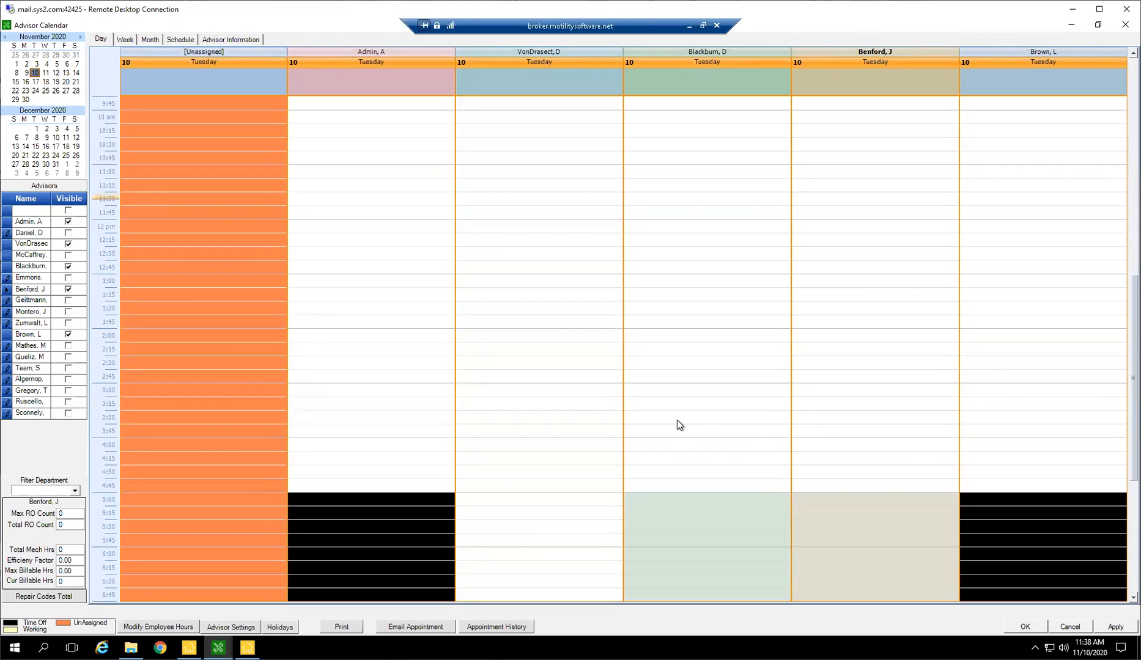
{"action": "scroll", "coordinate": [685, 428], "scroll_direction": "up", "scroll_amount": 8}
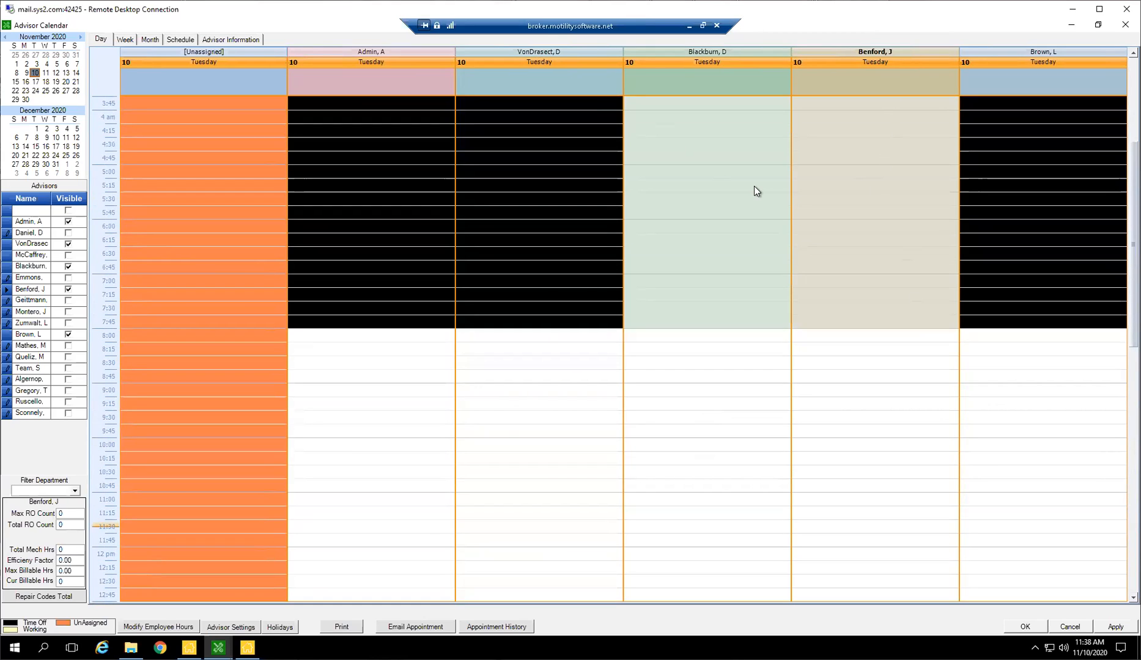
Hide every advisor's schedule except Admin's in the calendar's day view.
{"action": "left_click", "coordinate": [68, 334]}
{"action": "left_click", "coordinate": [68, 289]}
{"action": "left_click", "coordinate": [68, 267]}
{"action": "left_click", "coordinate": [68, 244]}
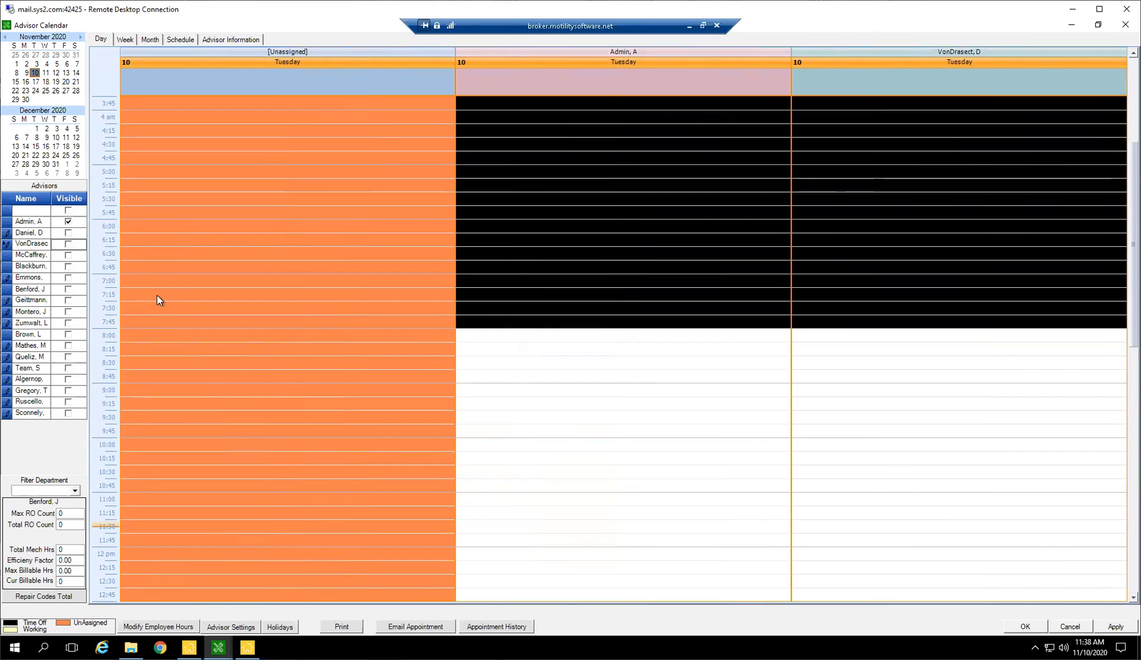
{"action": "left_click", "coordinate": [739, 401]}
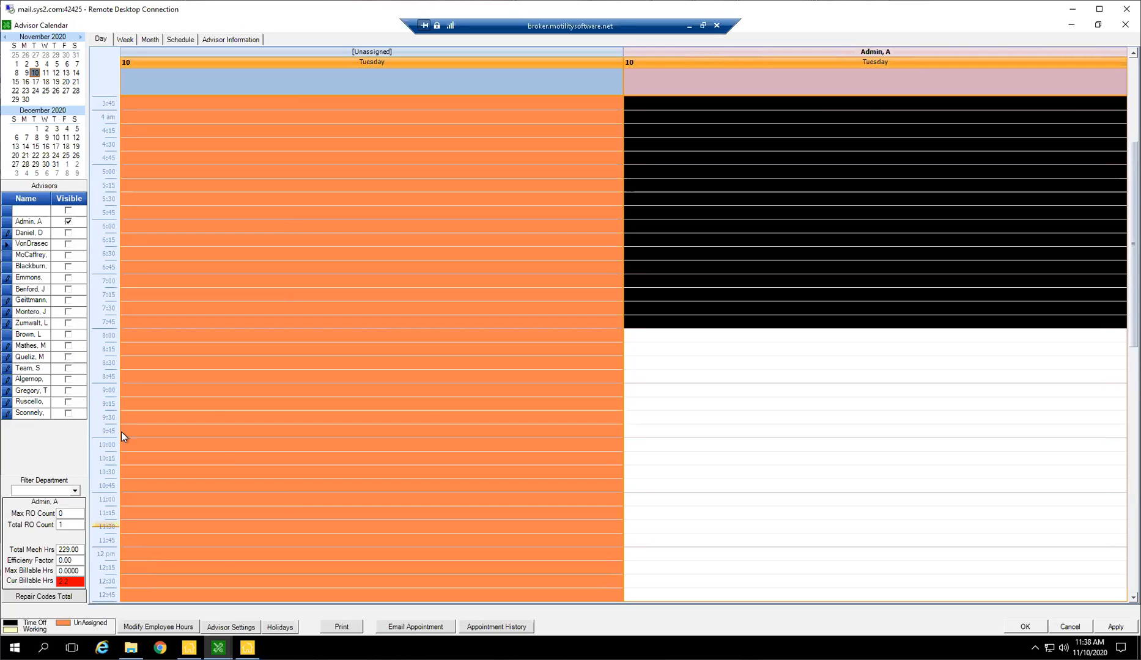
Switch to the Infinity Main Menu, open Employee Setup for Location 1 and log in with the admin username and account password.
{"action": "left_click", "coordinate": [189, 649]}
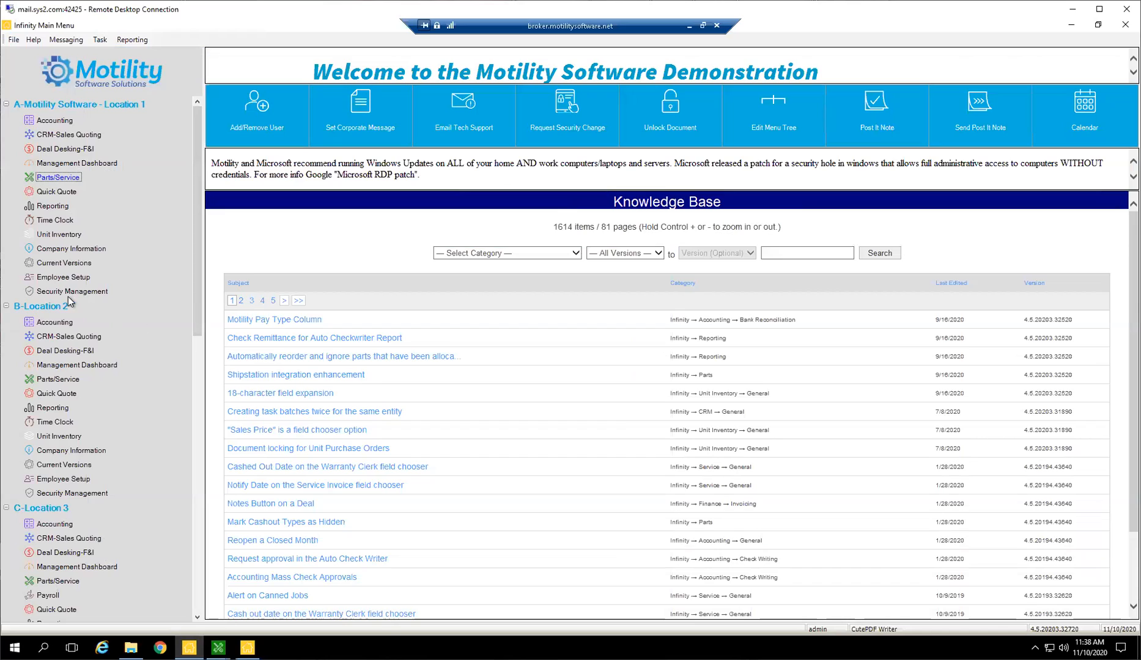
{"action": "left_click", "coordinate": [48, 279]}
{"action": "key", "text": "Return"}
{"action": "type", "text": "admin"}
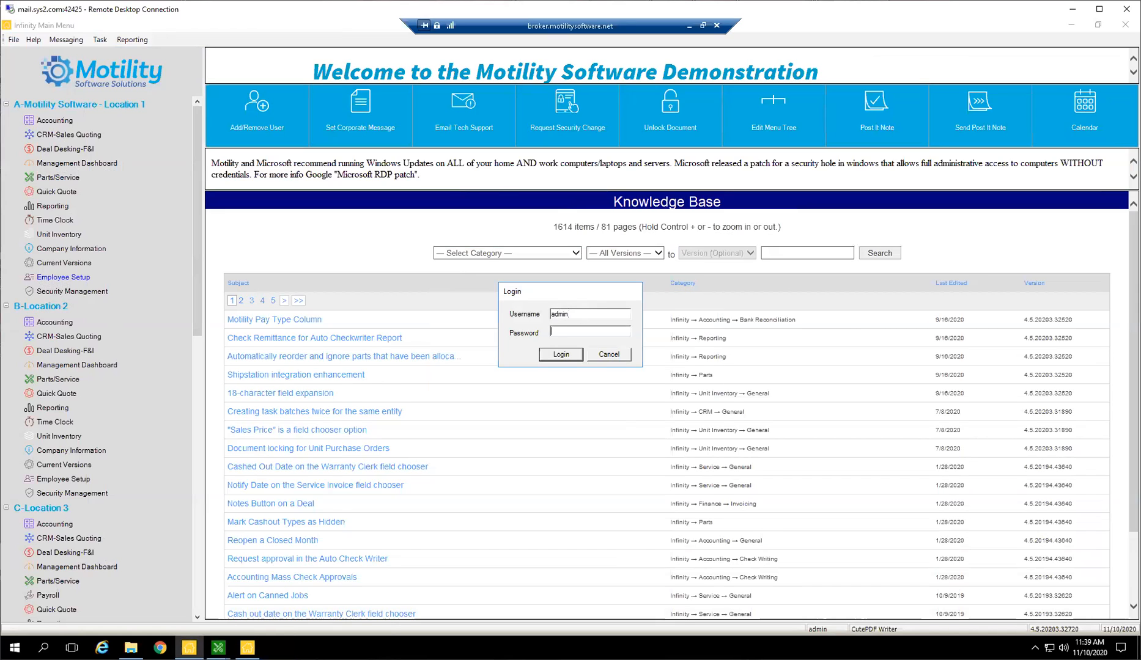
{"action": "key", "text": "Return"}
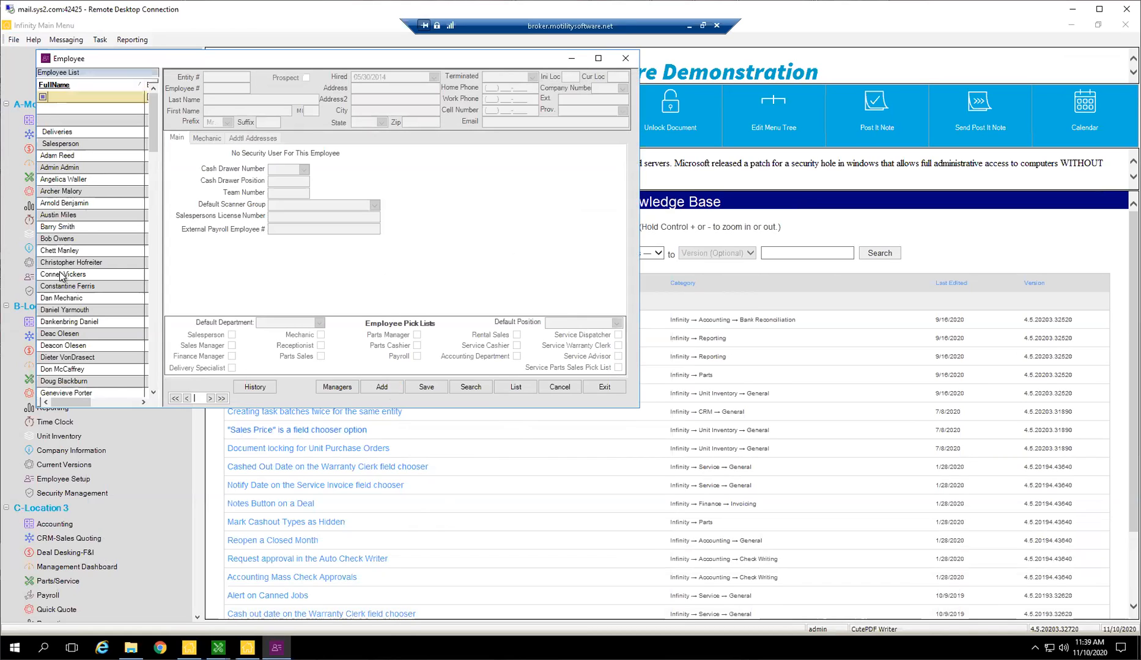
{"action": "left_click", "coordinate": [55, 239]}
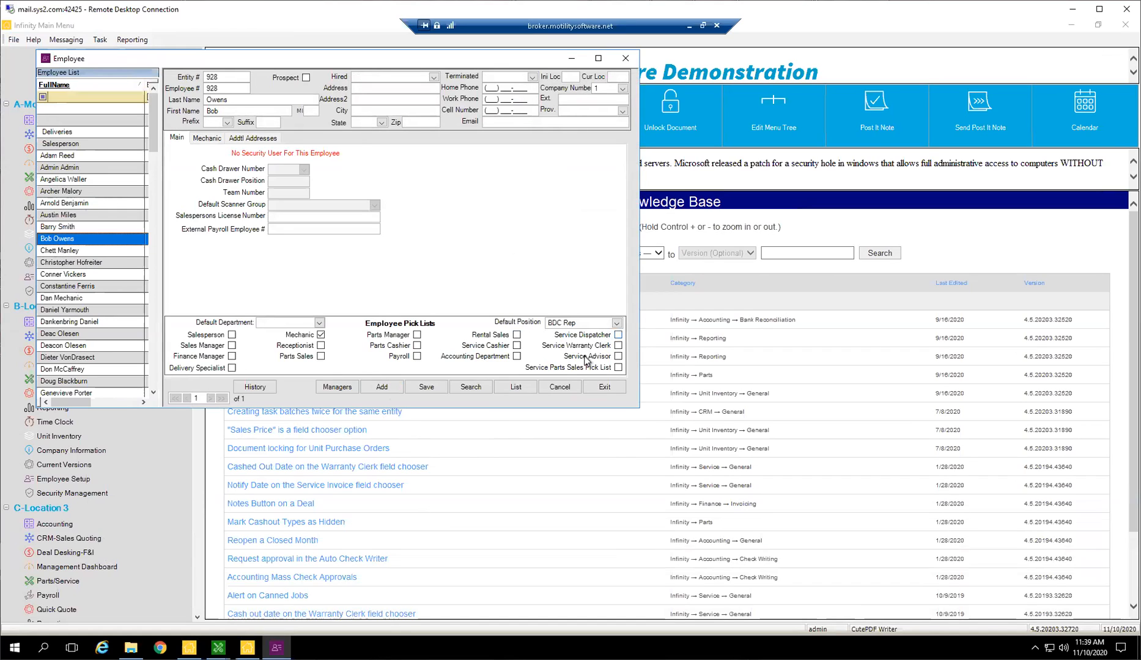
{"action": "left_click", "coordinate": [606, 357]}
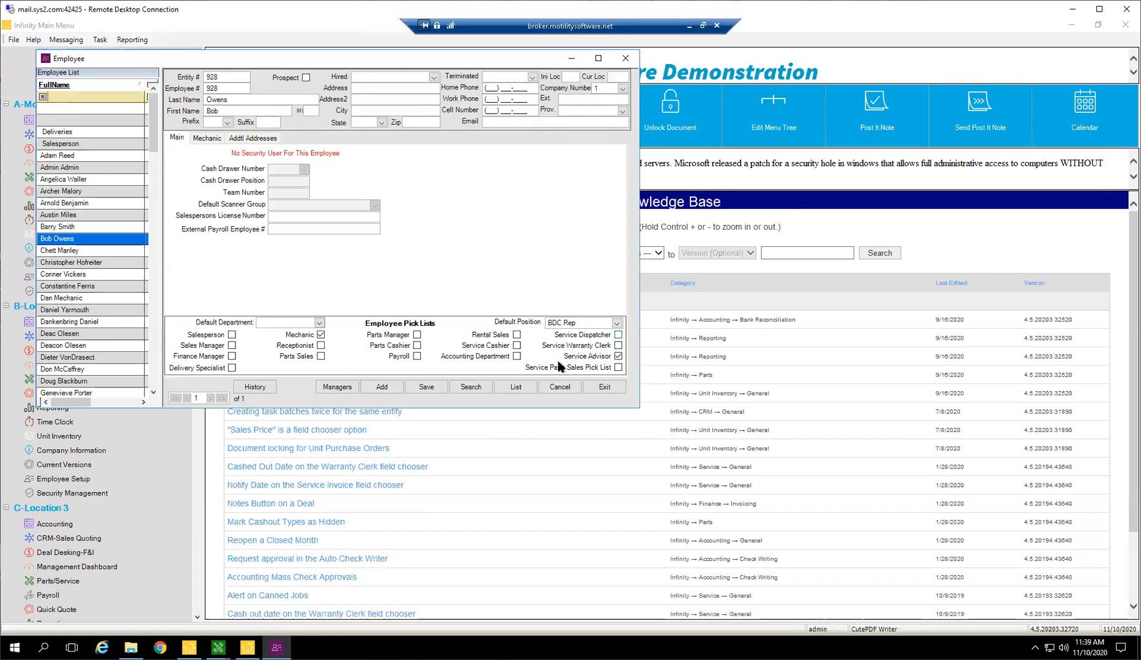
{"action": "double_click", "coordinate": [614, 356]}
Switch to the employee three rows below, discarding the unsaved changes, and add that employee to the Service Advisor pick list.
{"action": "left_click", "coordinate": [84, 276]}
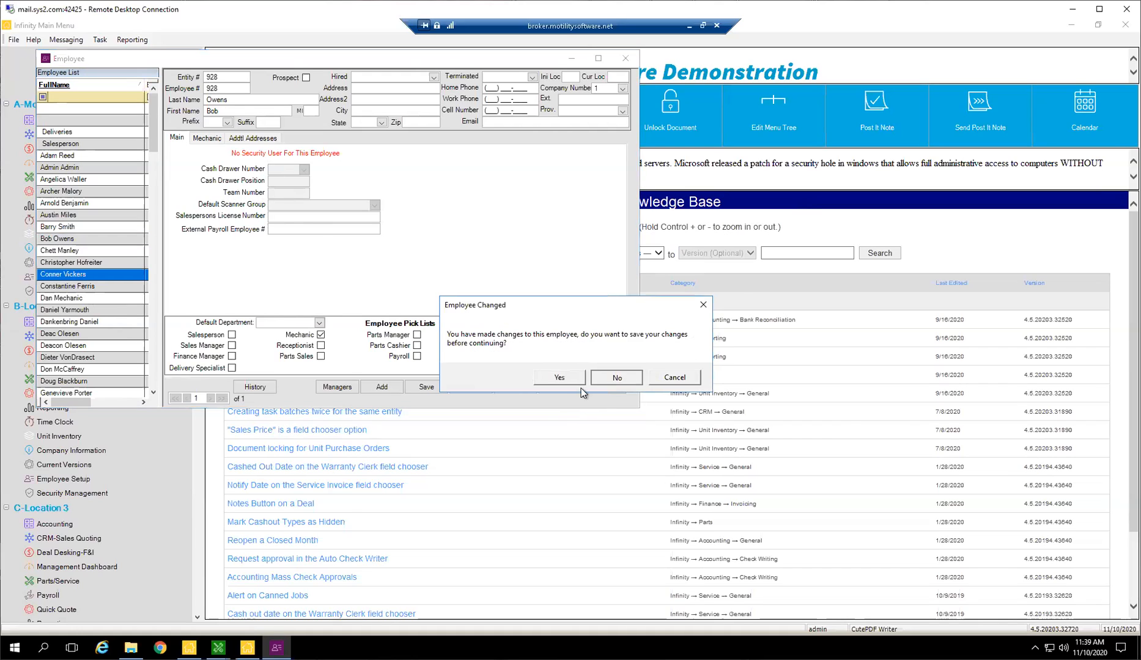
{"action": "left_click", "coordinate": [616, 378]}
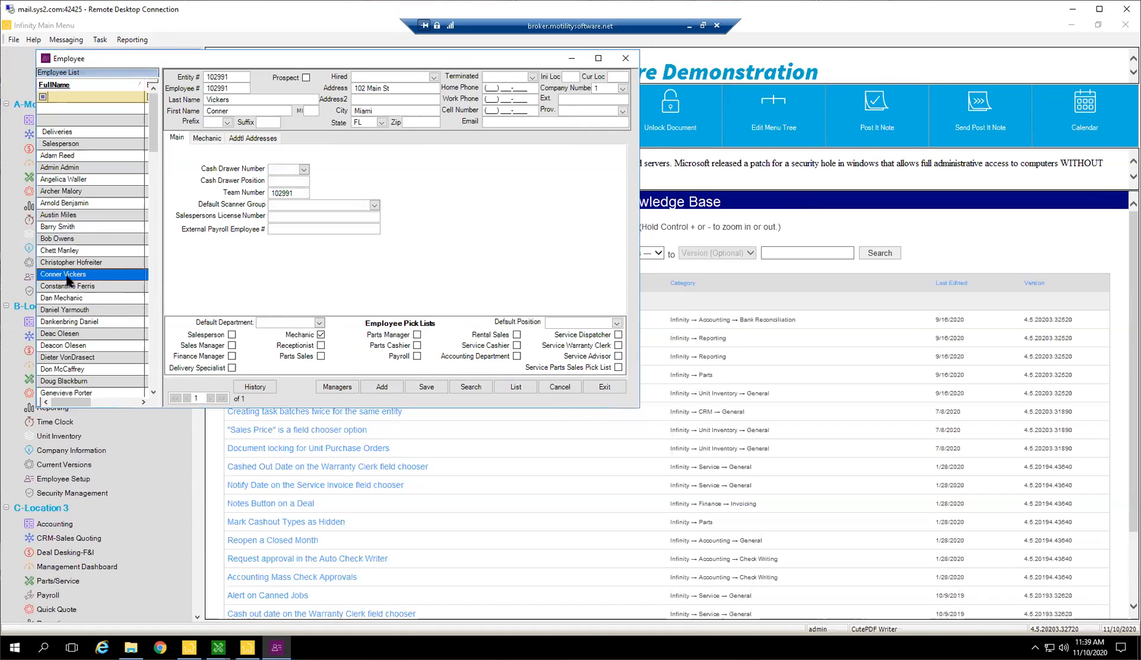
{"action": "left_click", "coordinate": [618, 356]}
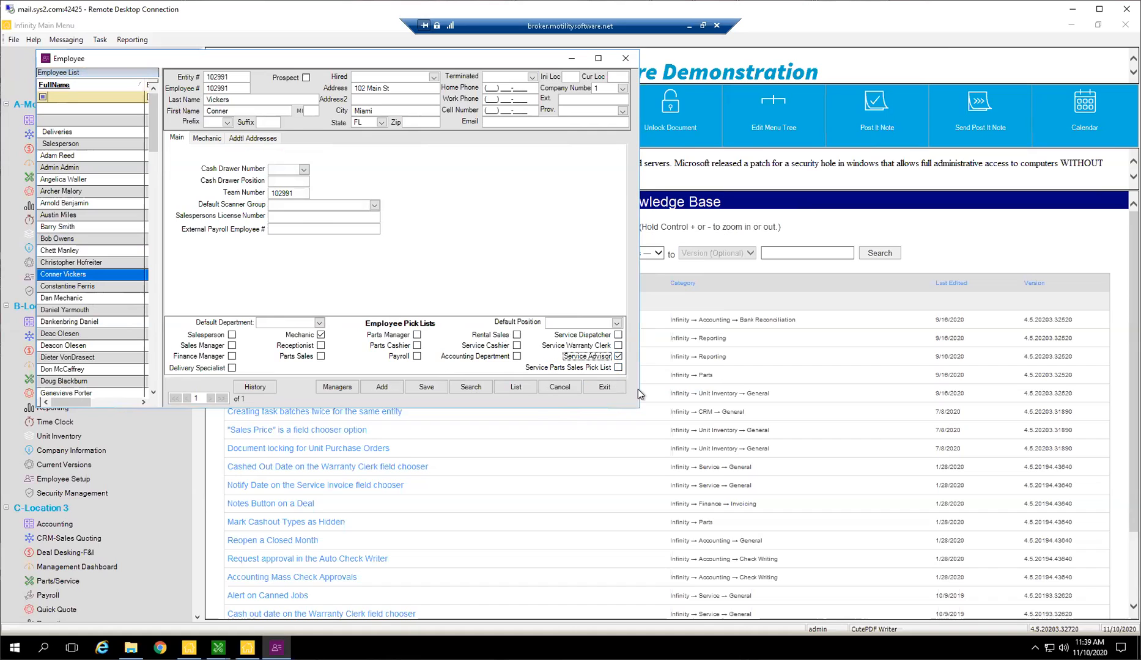
Set the employee's team number to 1, save the record and exit the employee setup.
{"action": "left_click", "coordinate": [297, 195]}
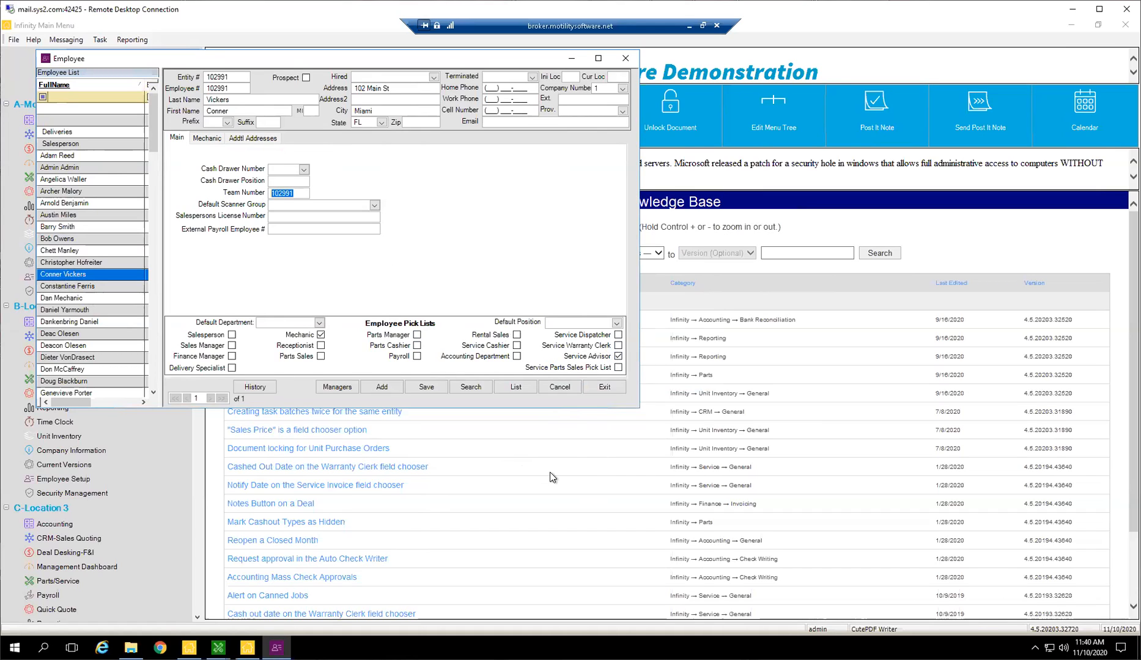
{"action": "type", "text": "1"}
{"action": "left_click", "coordinate": [427, 388]}
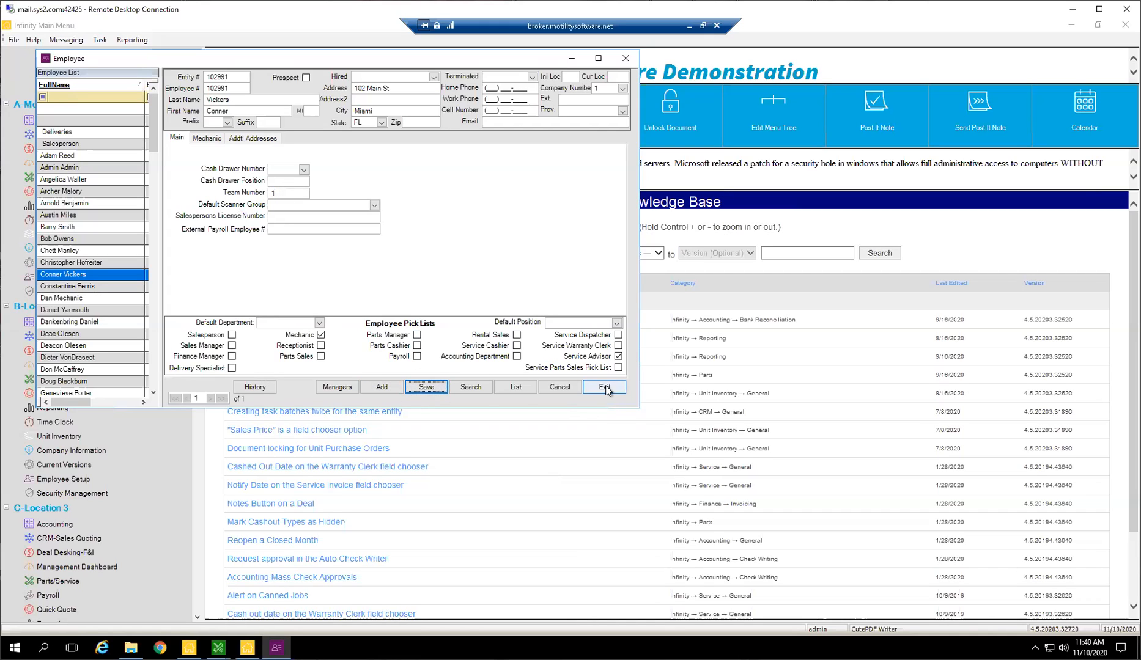
{"action": "left_click", "coordinate": [612, 390]}
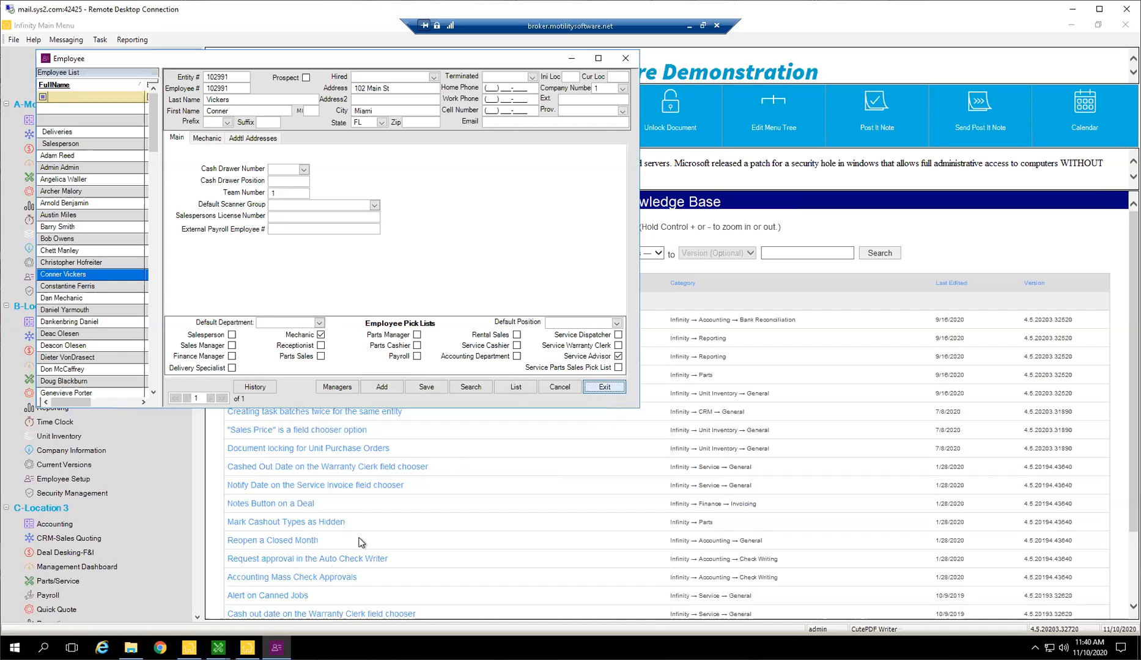
{"action": "left_click", "coordinate": [606, 389]}
Reopen Parts/Service for Location 1 from the Infinity Main Menu and bring up the Advisor Calendar.
{"action": "double_click", "coordinate": [66, 177]}
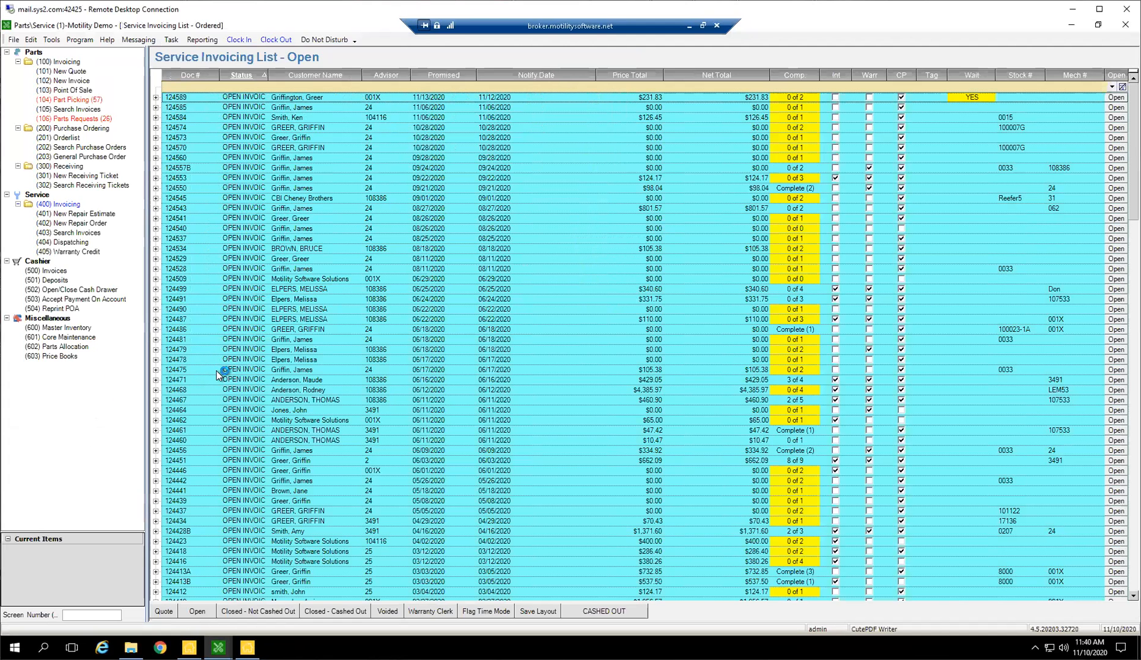
{"action": "left_click", "coordinate": [51, 41]}
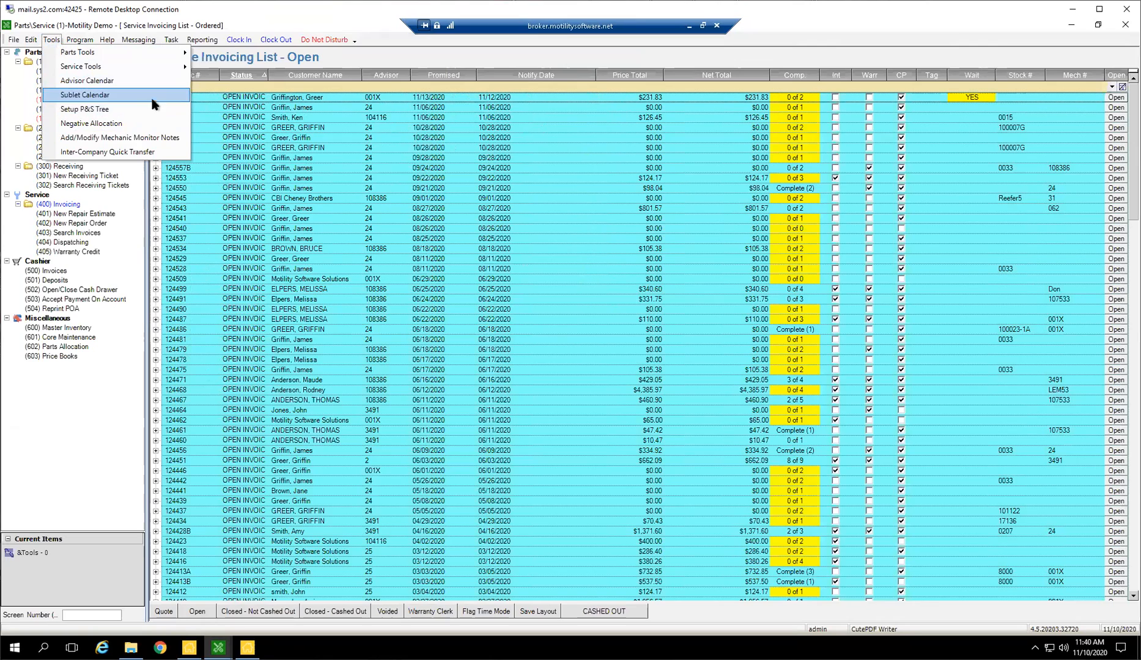
{"action": "left_click", "coordinate": [123, 81]}
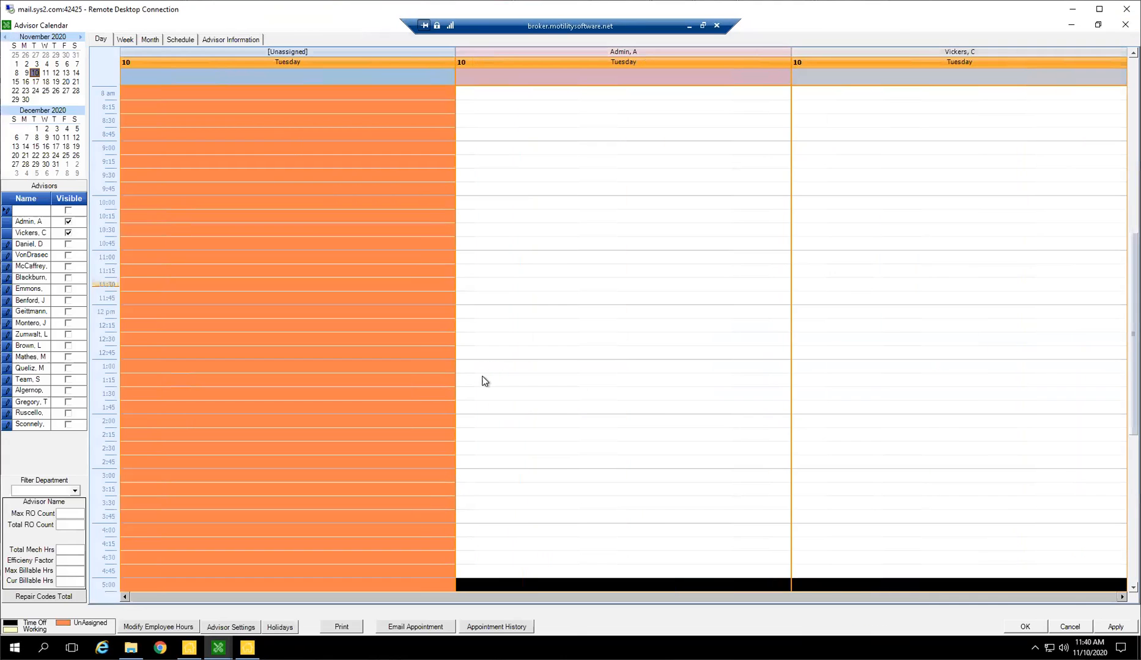
Hide Admin's schedule in the calendar's day view, keeping the newly set up service advisor visible.
{"action": "left_click", "coordinate": [27, 234]}
{"action": "left_click", "coordinate": [26, 234]}
{"action": "left_click", "coordinate": [68, 232]}
{"action": "left_click", "coordinate": [68, 233]}
{"action": "left_click", "coordinate": [68, 221]}
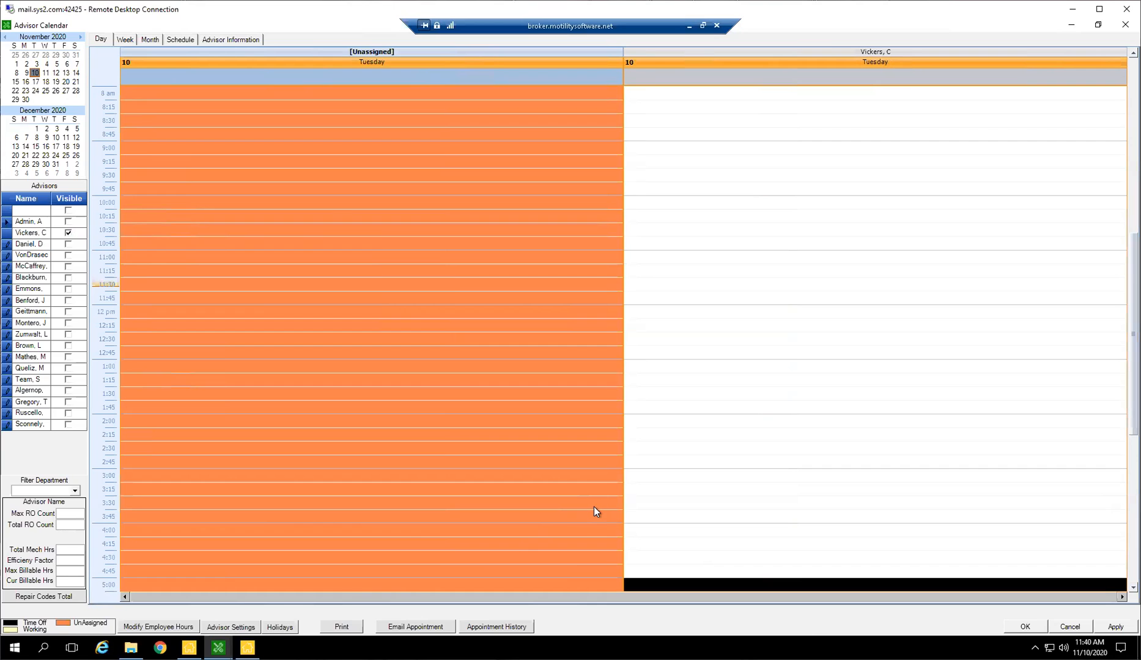
{"action": "left_click", "coordinate": [190, 648]}
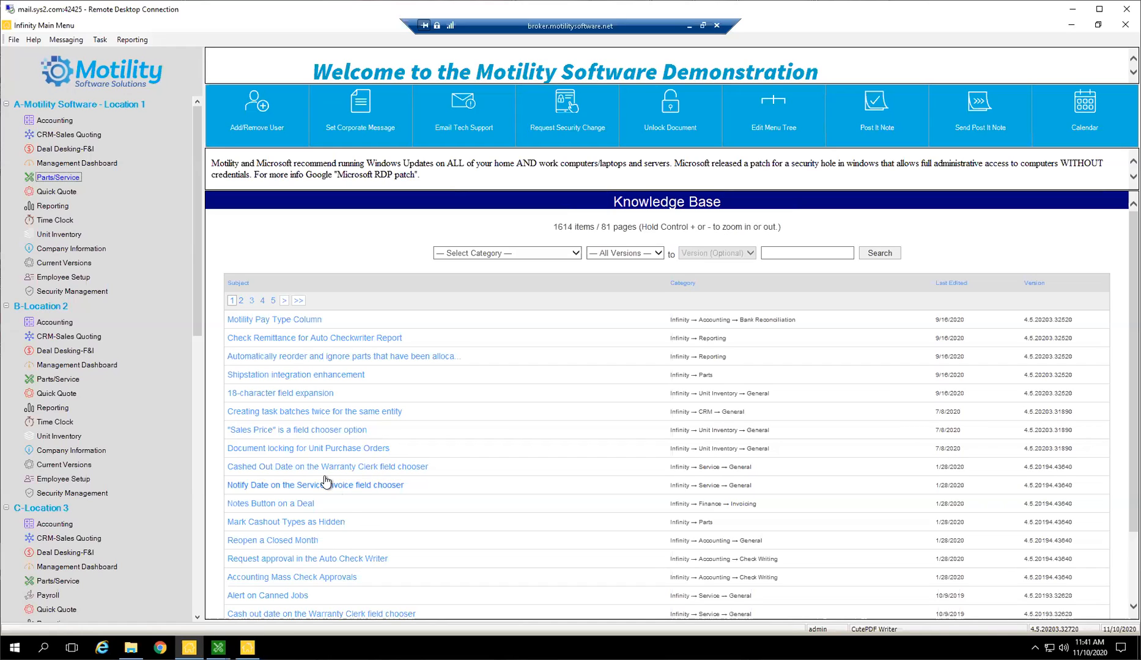
{"action": "left_click", "coordinate": [218, 647]}
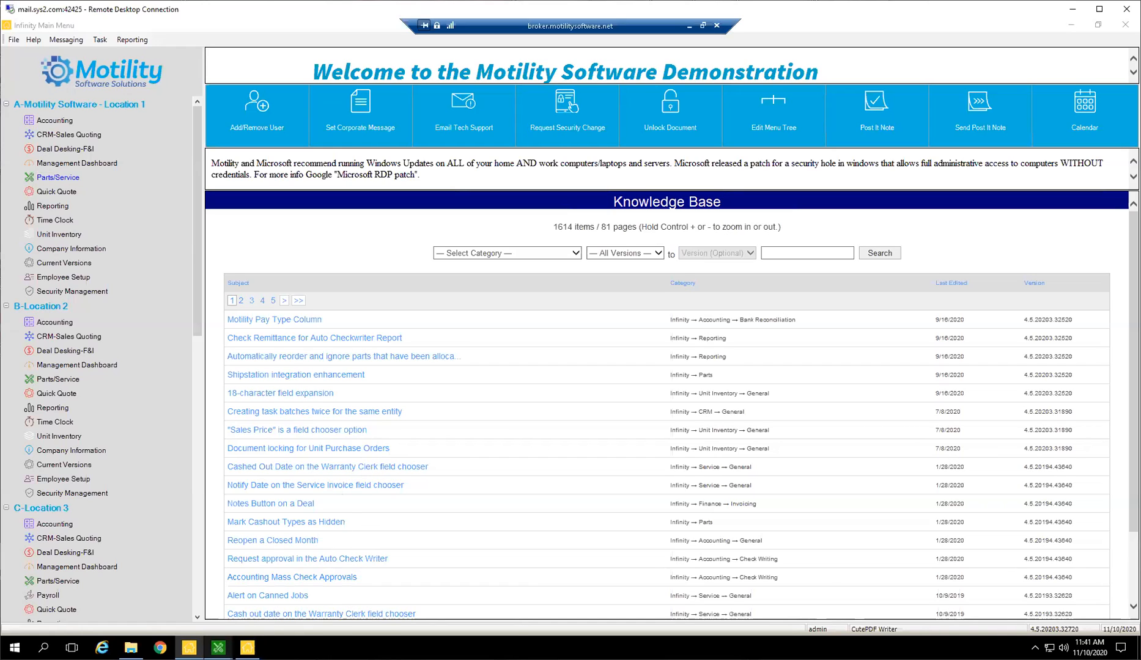
{"action": "left_click", "coordinate": [545, 594]}
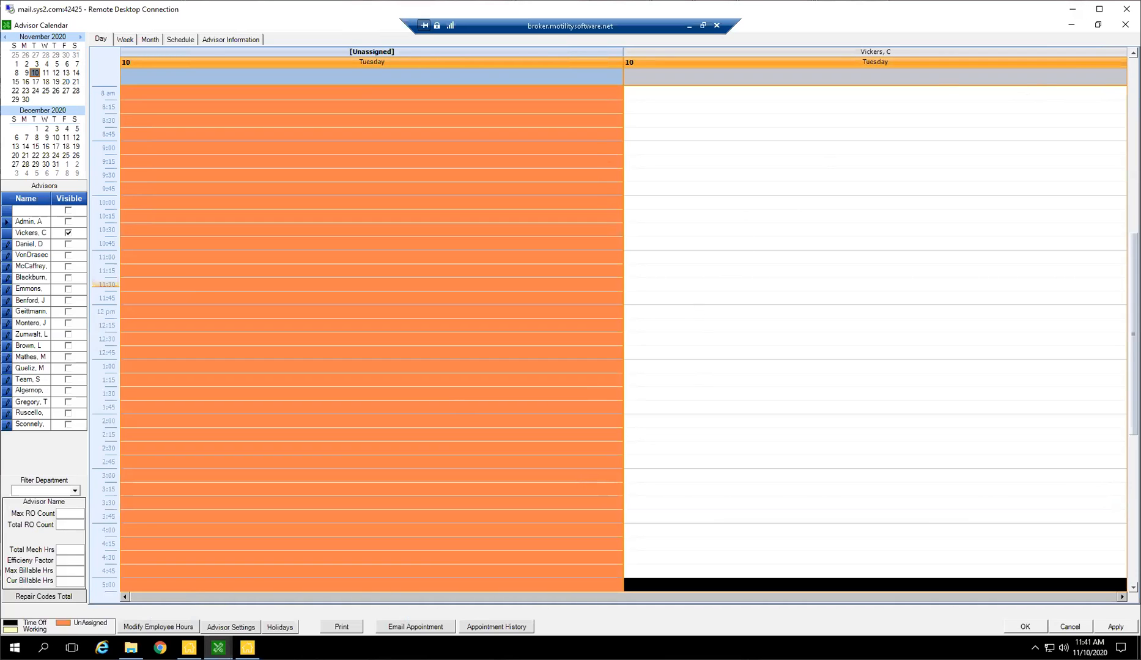
Create a new appointment in the visible advisor's schedule at 1:00 PM on 11/10/2020.
{"action": "scroll", "coordinate": [821, 305], "scroll_direction": "up", "scroll_amount": 4}
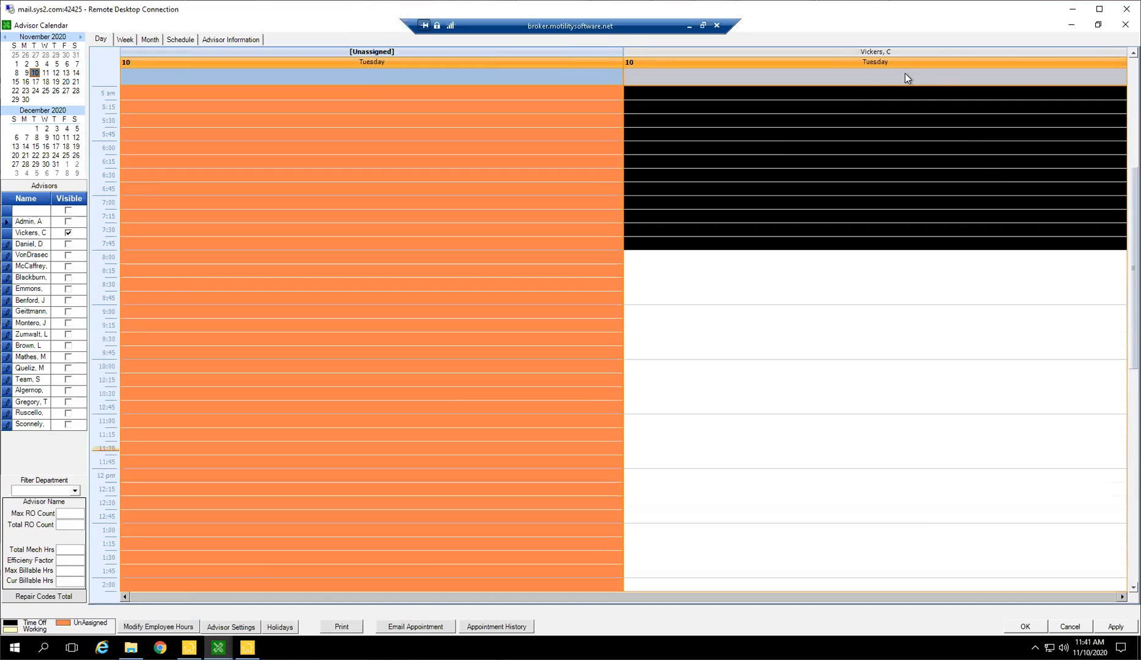
{"action": "scroll", "coordinate": [735, 229], "scroll_direction": "down", "scroll_amount": 2}
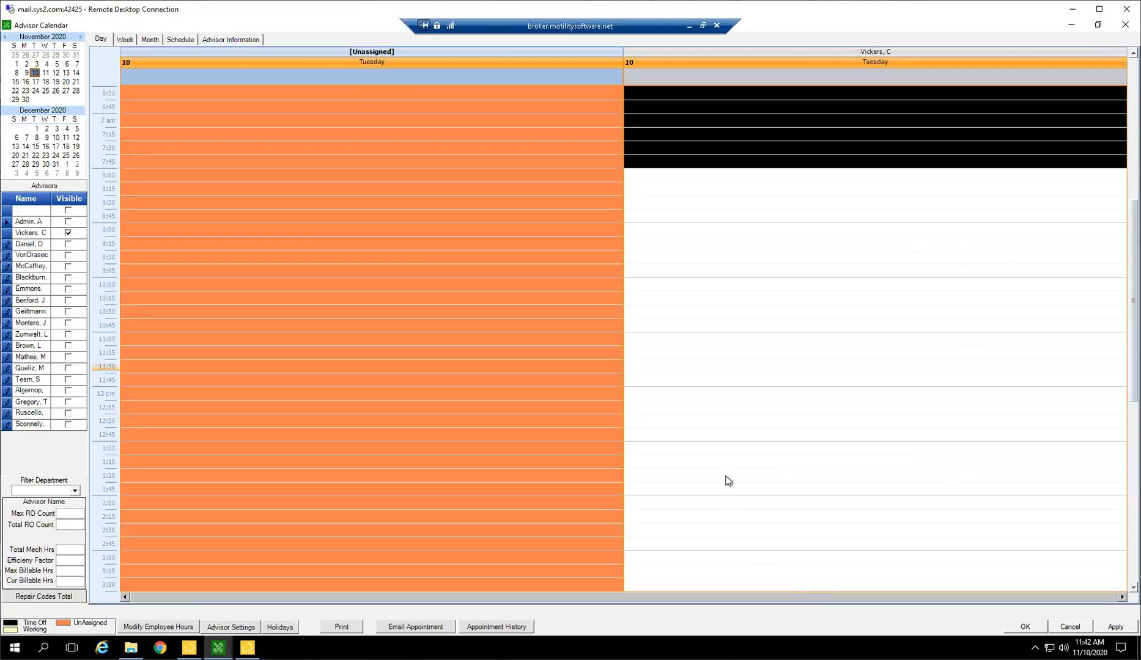
{"action": "left_click", "coordinate": [677, 453]}
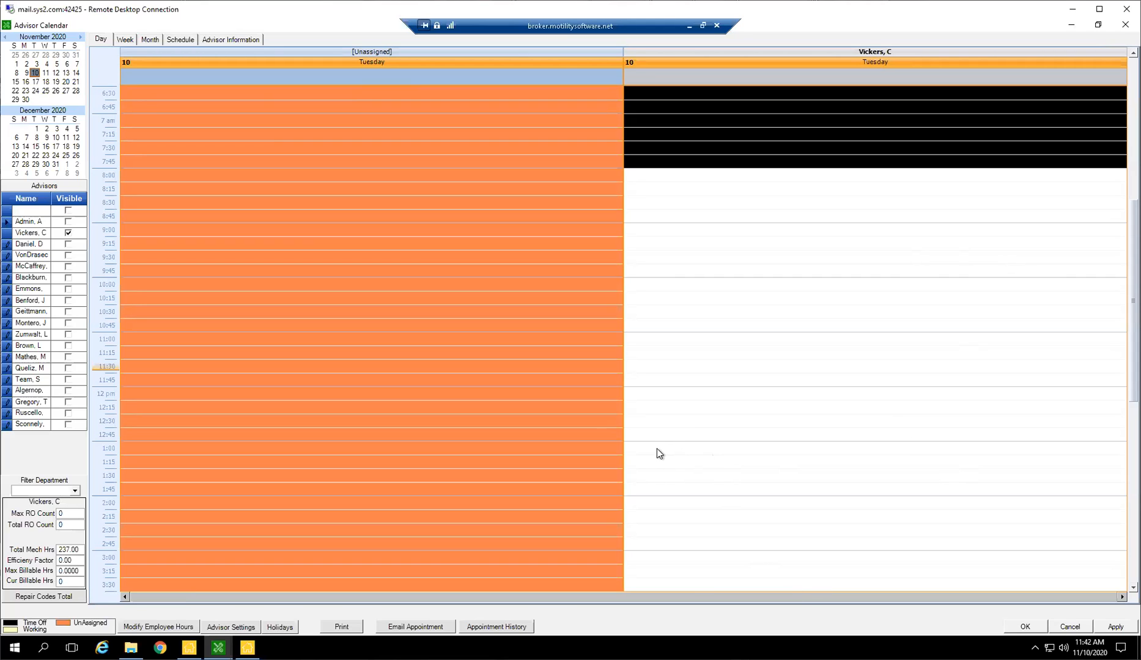
{"action": "double_click", "coordinate": [636, 450]}
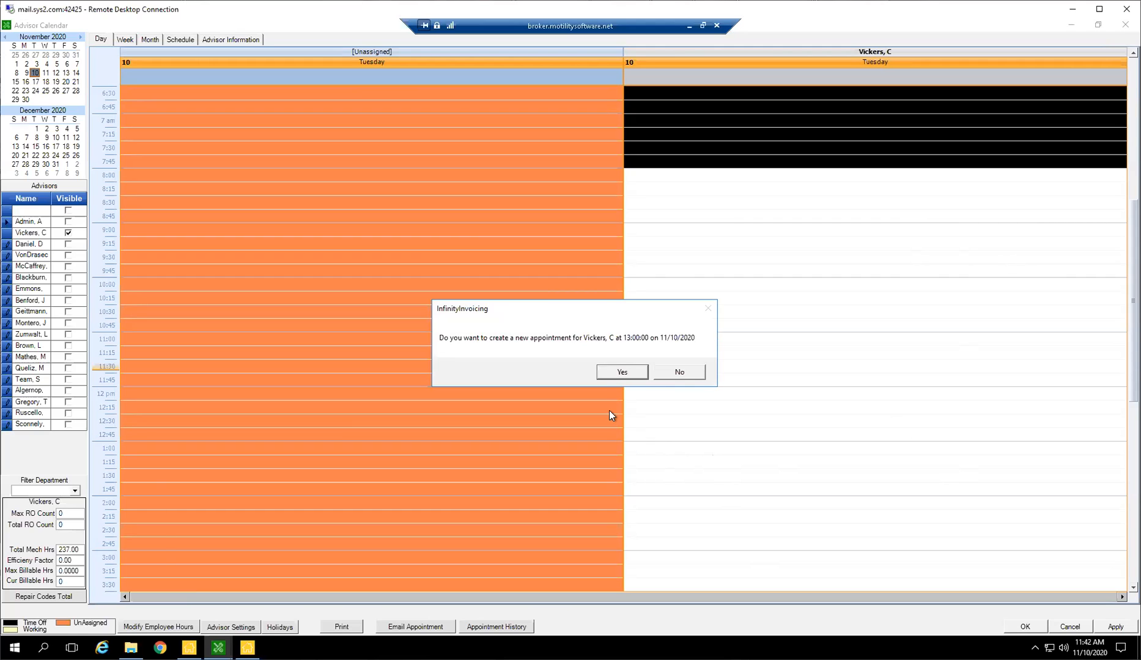
{"action": "left_click", "coordinate": [611, 371]}
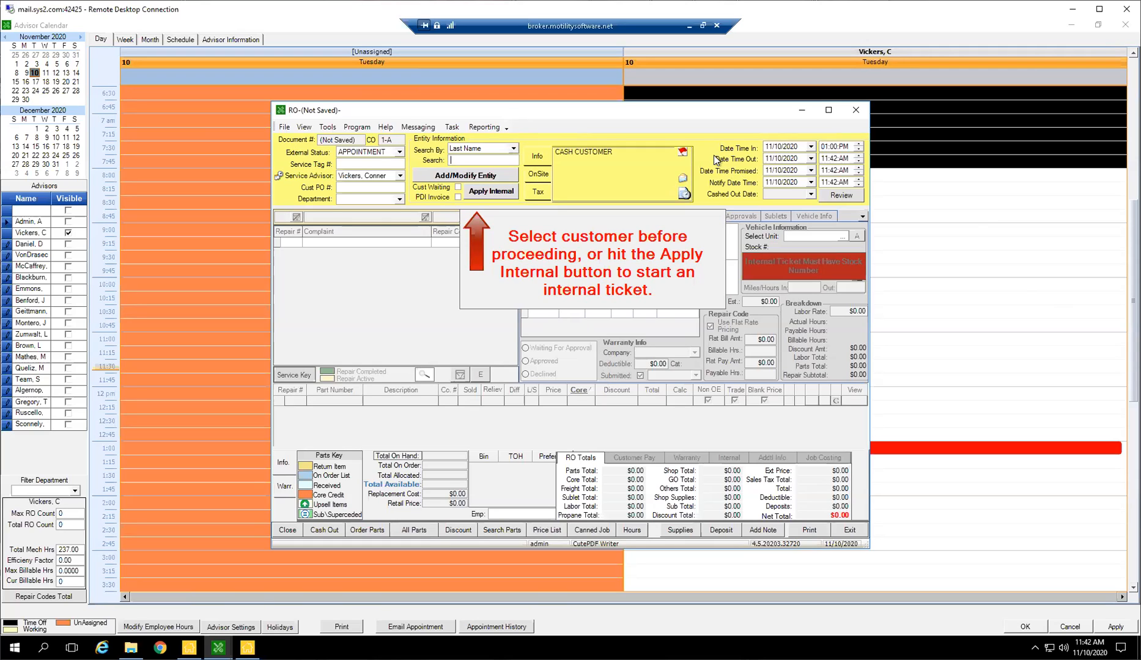
Look up the customer by last name and assign the matching customer to the repair order.
{"action": "type", "text": "Brown"}
{"action": "key", "text": "Return"}
{"action": "key", "text": "Down"}
{"action": "key", "text": "Down"}
{"action": "key", "text": "Down"}
{"action": "key", "text": "Return"}
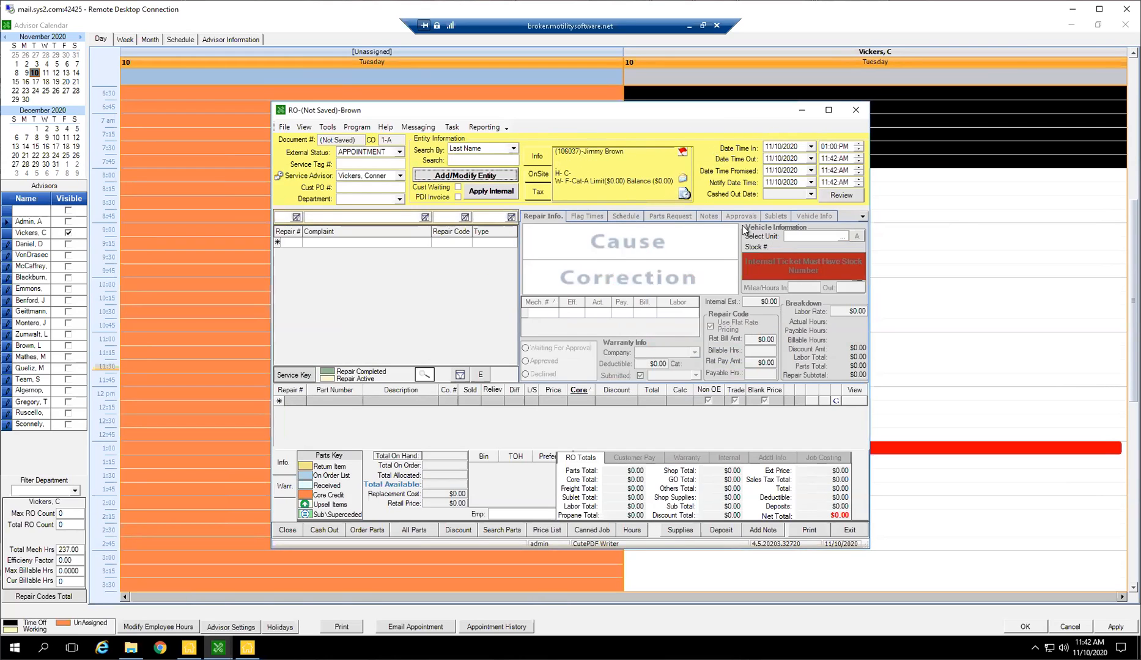
Start the first repair line with complaint 1 and check the list of the customer's units.
{"action": "left_click", "coordinate": [383, 243]}
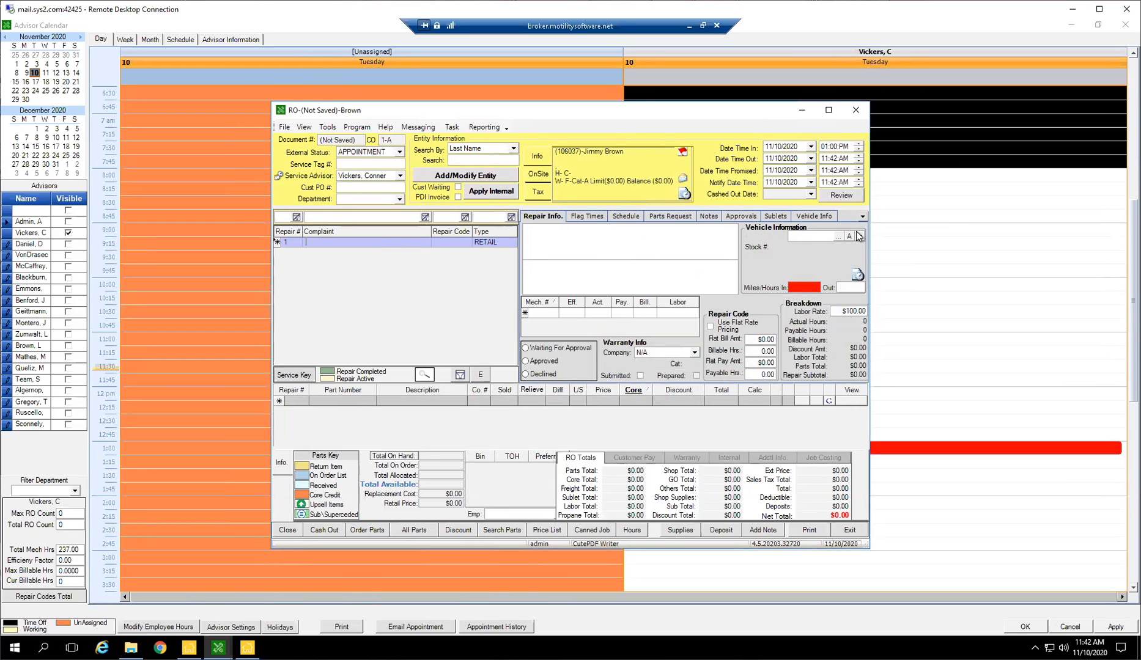
{"action": "left_click", "coordinate": [857, 236]}
{"action": "left_click", "coordinate": [361, 243]}
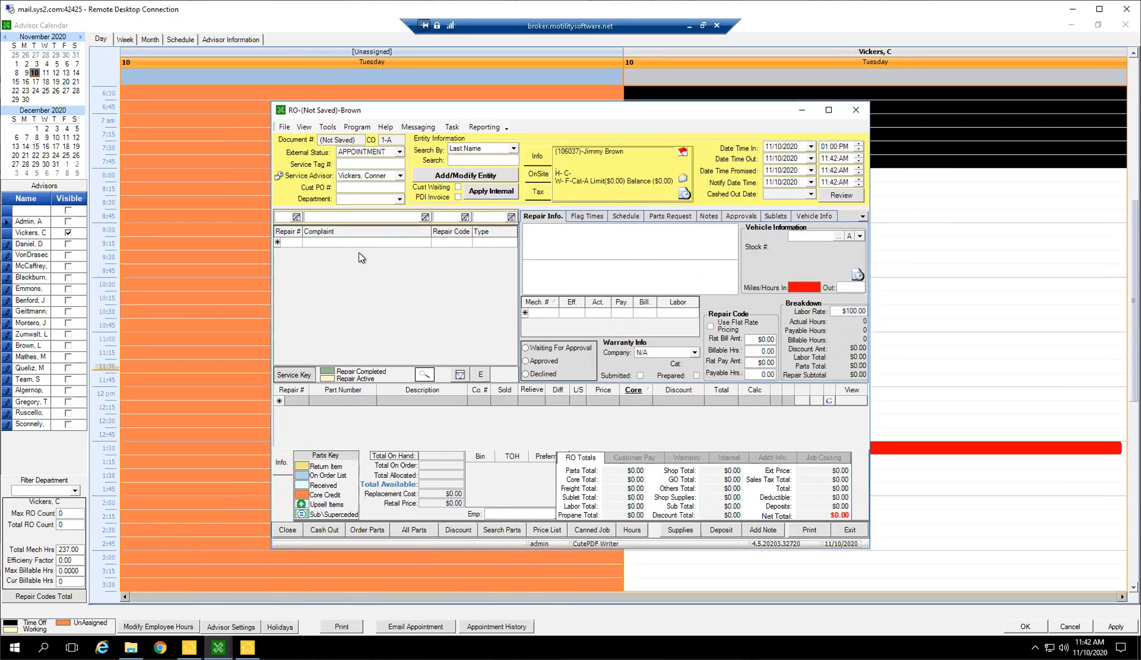
{"action": "type", "text": "1"}
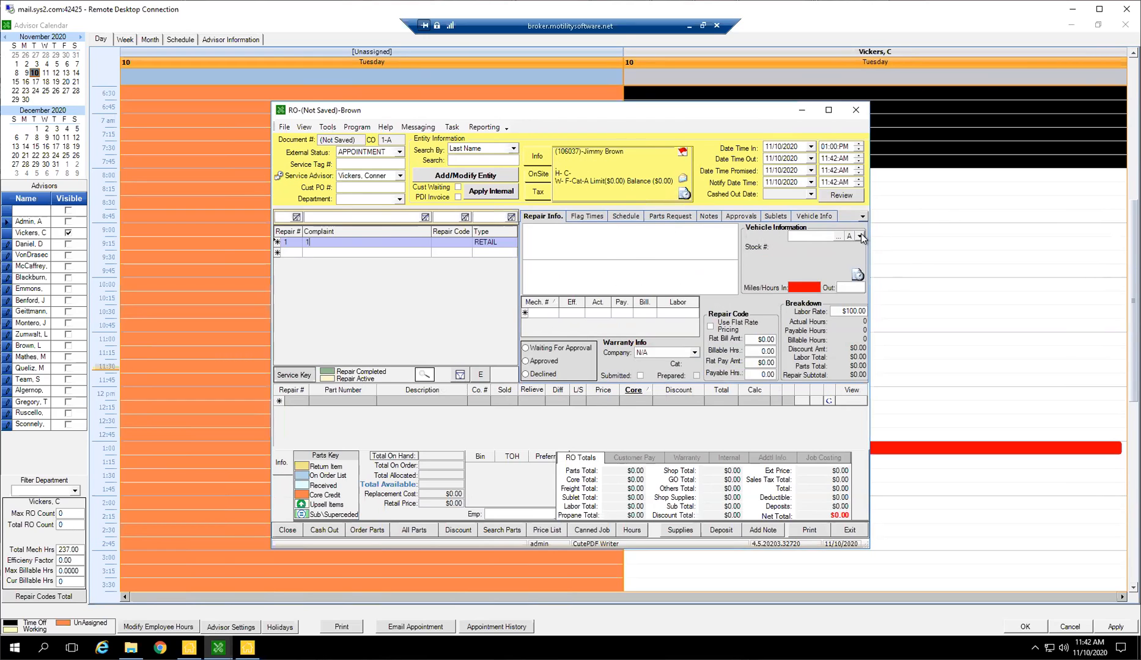
{"action": "left_click", "coordinate": [860, 236]}
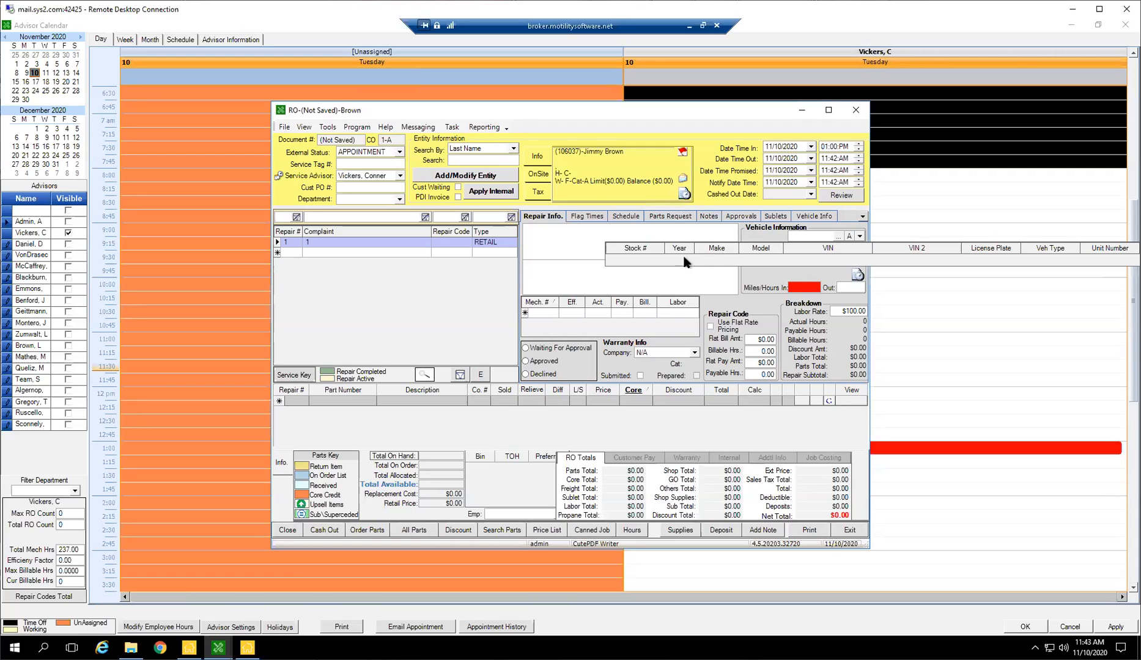
{"action": "left_click", "coordinate": [586, 241]}
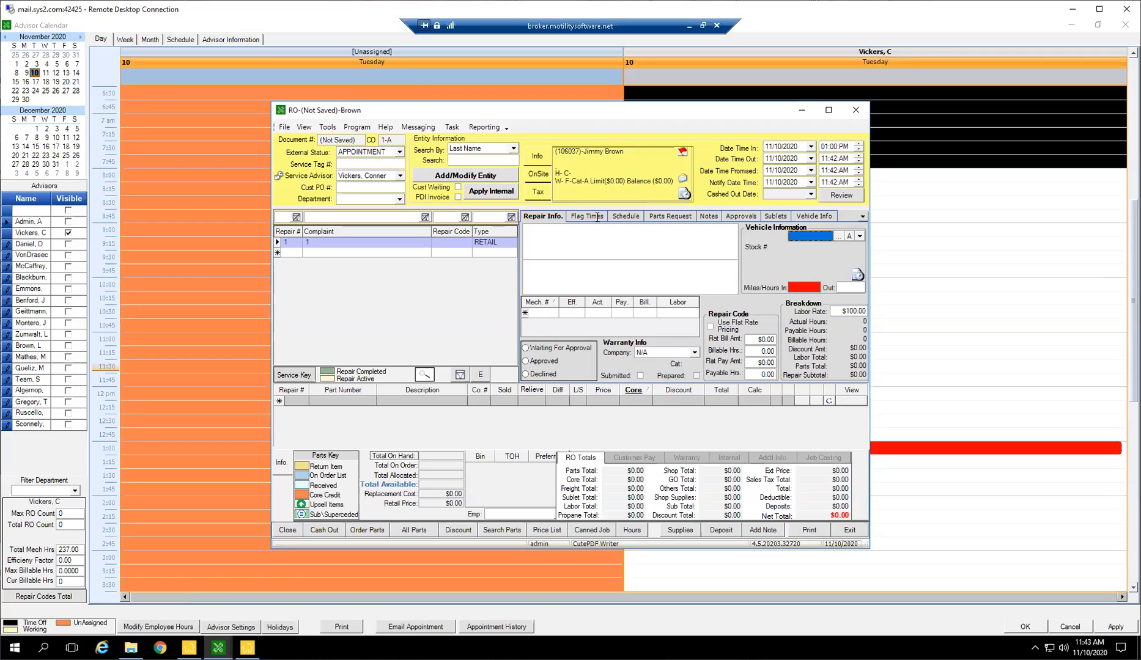
Open the customer's entity record from the repair order and add a blank vehicle entry to it.
{"action": "left_click", "coordinate": [495, 176]}
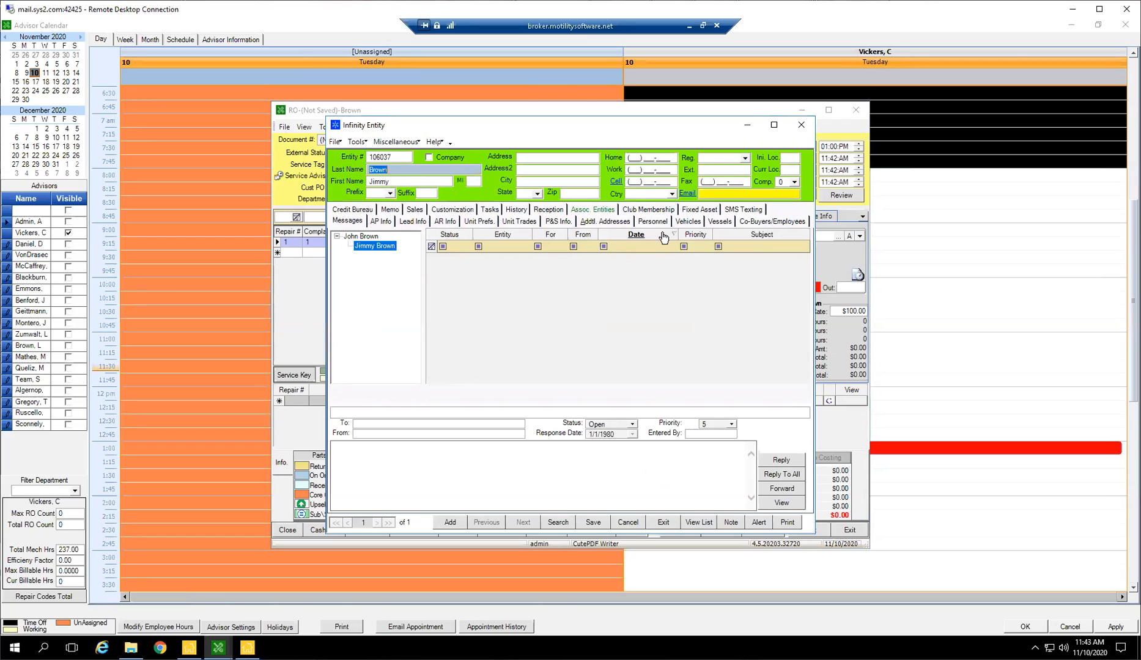
{"action": "left_click", "coordinate": [688, 221]}
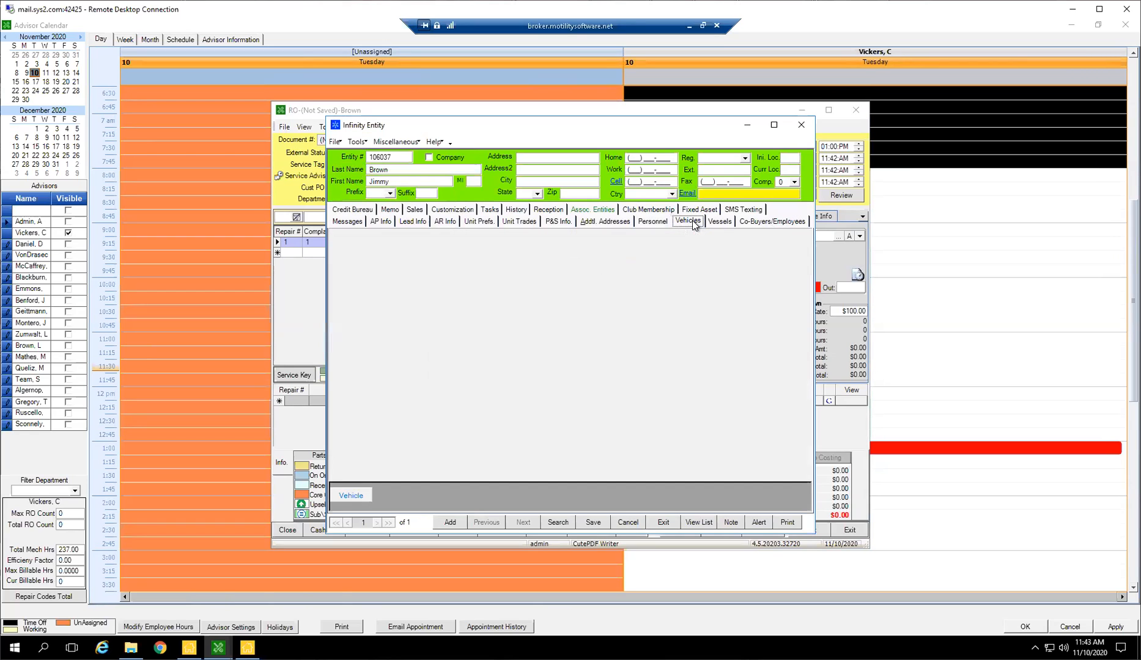
{"action": "left_click", "coordinate": [366, 496]}
Enter the vehicle with year 19, type 5W, make CEDAR CREEK and model DAYDREAMER, save it and close the customer record.
{"action": "left_click", "coordinate": [386, 271]}
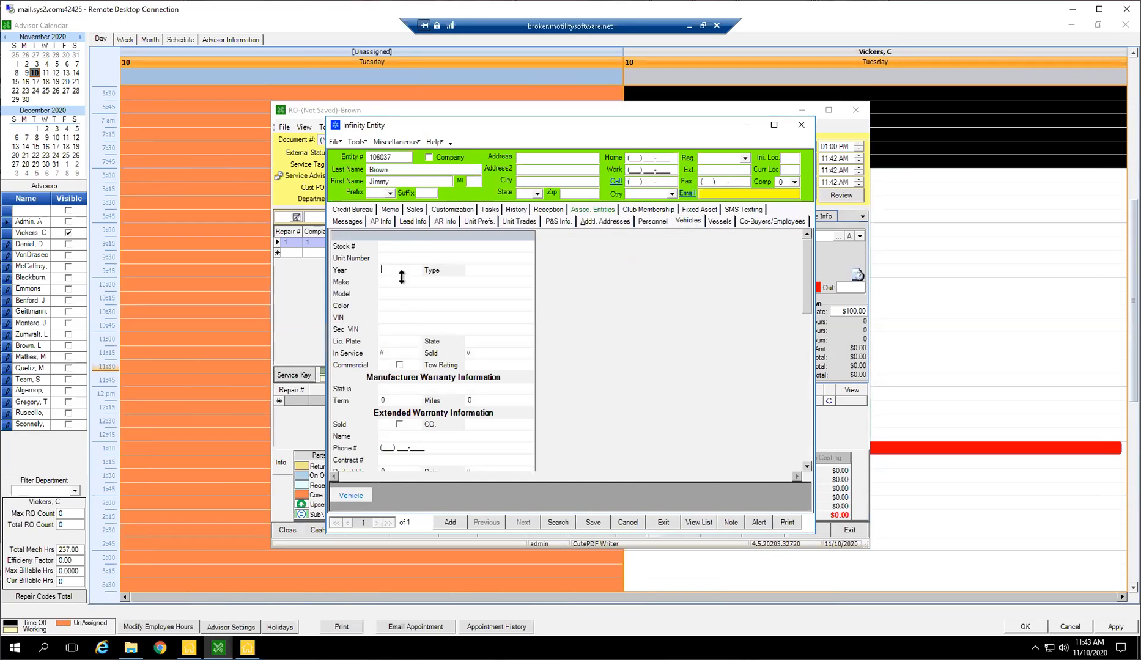
{"action": "type", "text": "19"}
{"action": "type", "text": "5W"}
{"action": "key", "text": "Tab"}
{"action": "type", "text": "CED"}
{"action": "key", "text": "Tab"}
{"action": "type", "text": "DAY"}
{"action": "key", "text": "Tab"}
{"action": "left_click", "coordinate": [480, 273]}
{"action": "left_click_drag", "start_coordinate": [491, 271], "coordinate": [436, 270]}
{"action": "left_click", "coordinate": [589, 525]}
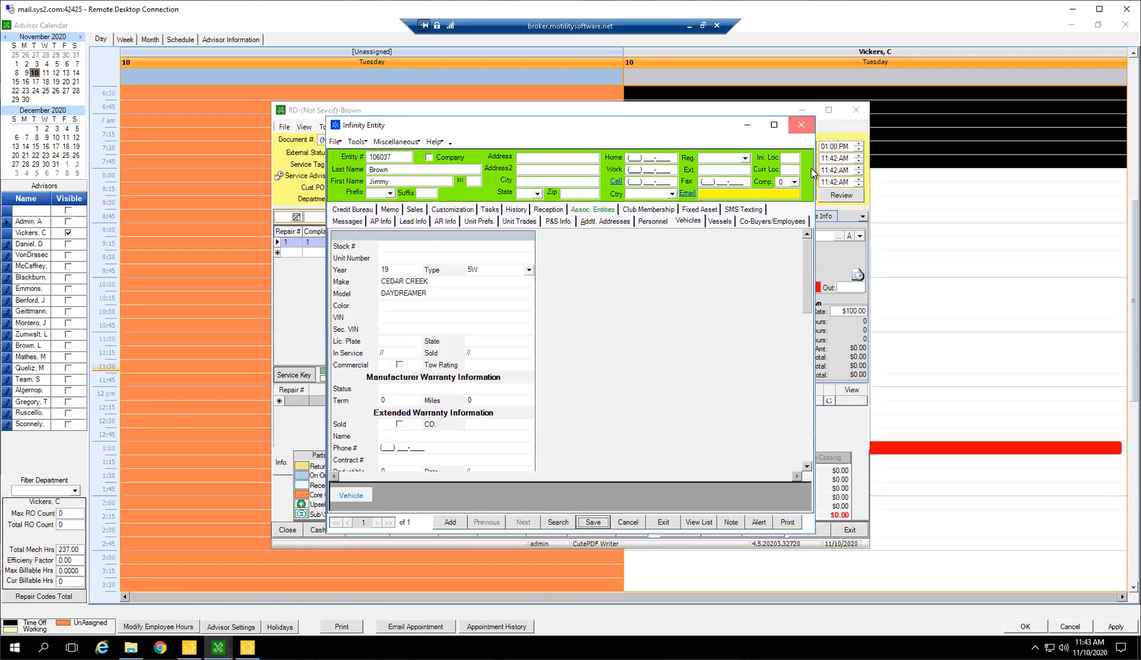
{"action": "left_click", "coordinate": [801, 124]}
Select the 19 CEDAR CREEK DAYDREAMER as the repair order's unit and clear the first repair line's complaint.
{"action": "left_click", "coordinate": [860, 236]}
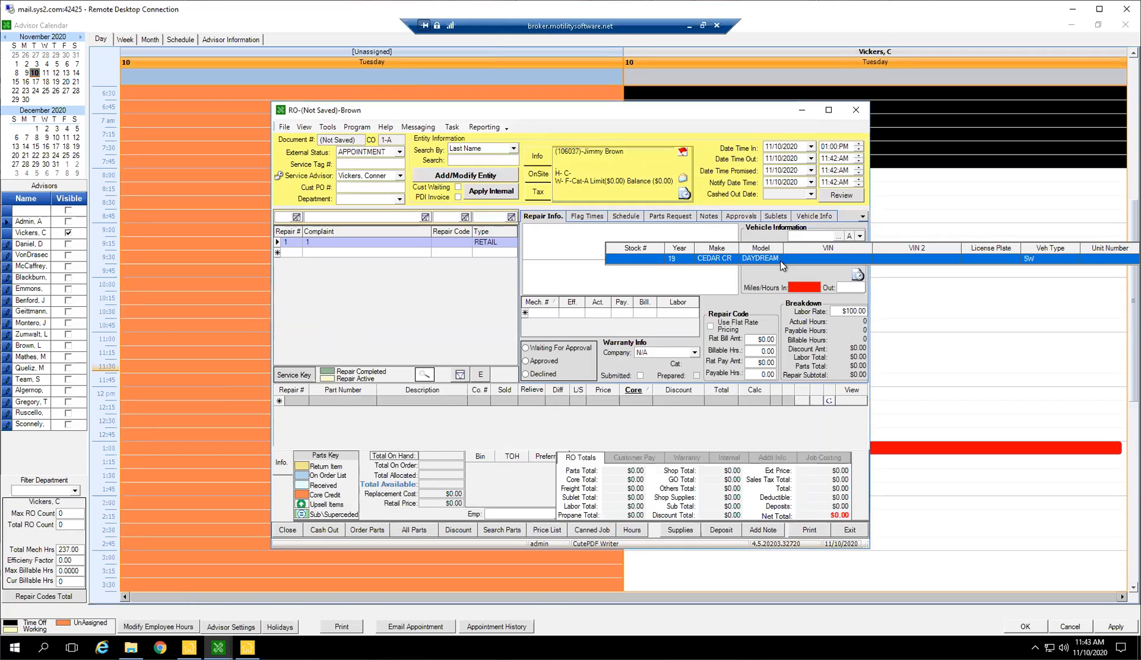
{"action": "left_click", "coordinate": [781, 259]}
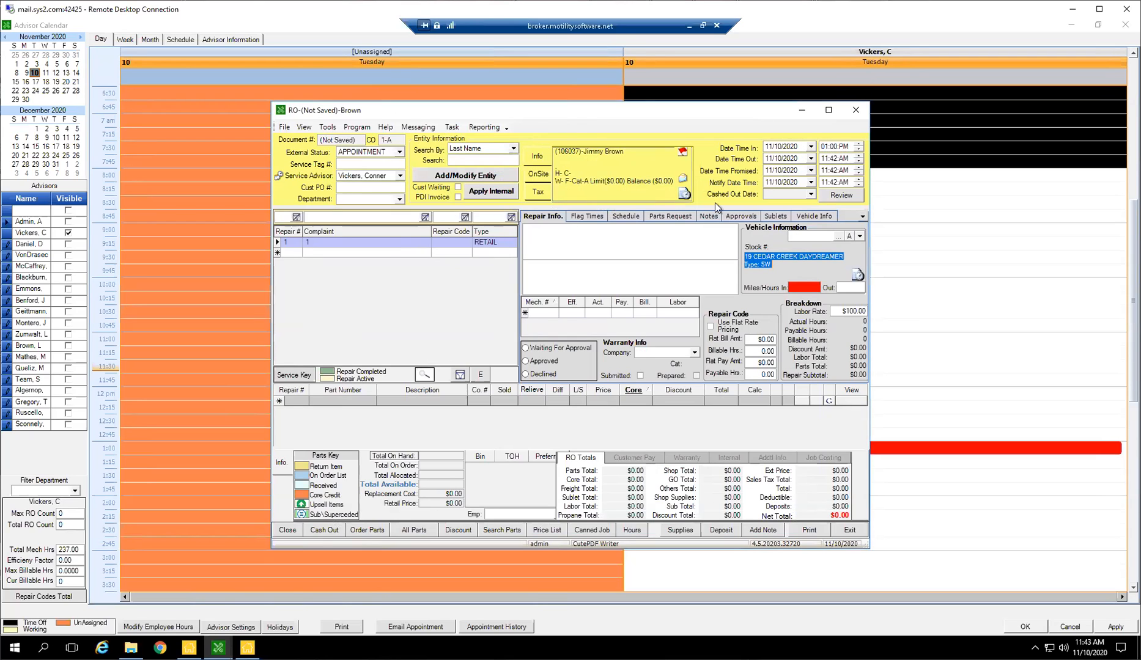
{"action": "left_click_drag", "start_coordinate": [384, 244], "coordinate": [113, 204]}
{"action": "key", "text": "BackSpace"}
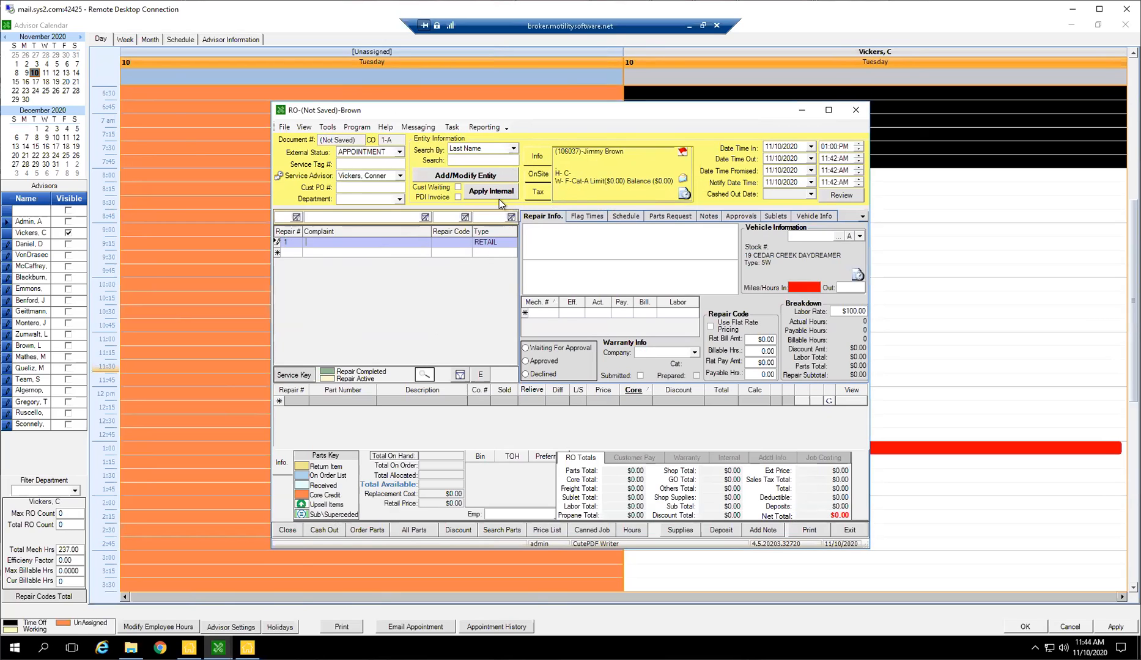
Search the repair codes for winterization, browse the full code list without a search term, and close it without choosing a code.
{"action": "left_click", "coordinate": [453, 242]}
{"action": "left_click", "coordinate": [466, 242]}
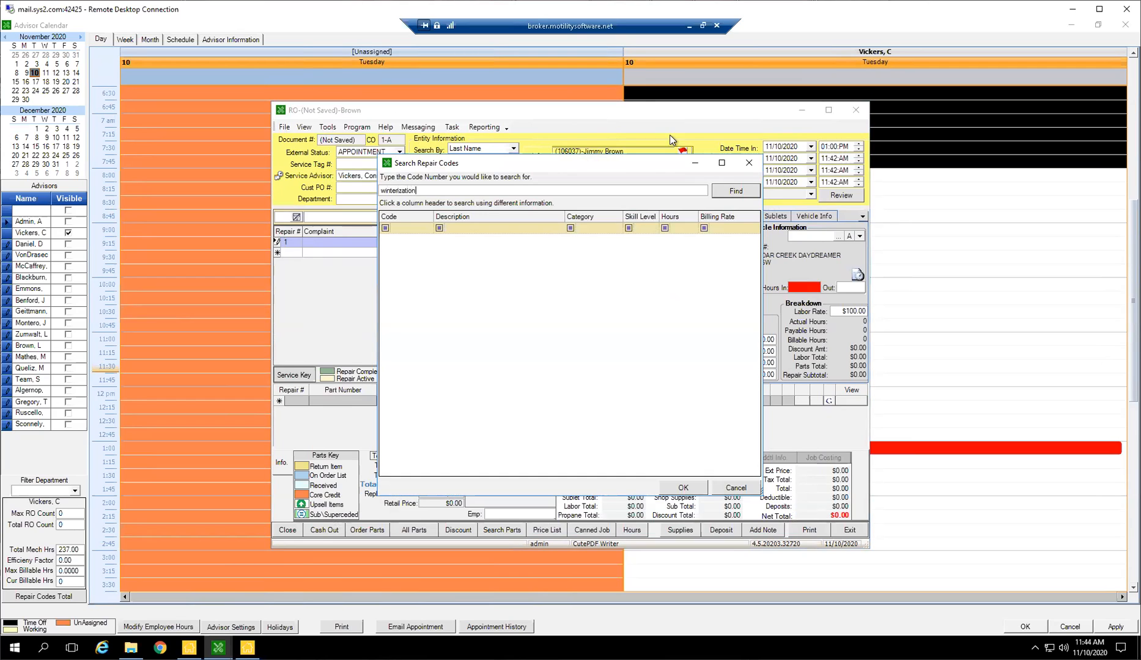
{"action": "left_click", "coordinate": [727, 191]}
{"action": "double_click", "coordinate": [429, 192]}
{"action": "key", "text": "BackSpace"}
{"action": "left_click", "coordinate": [724, 192]}
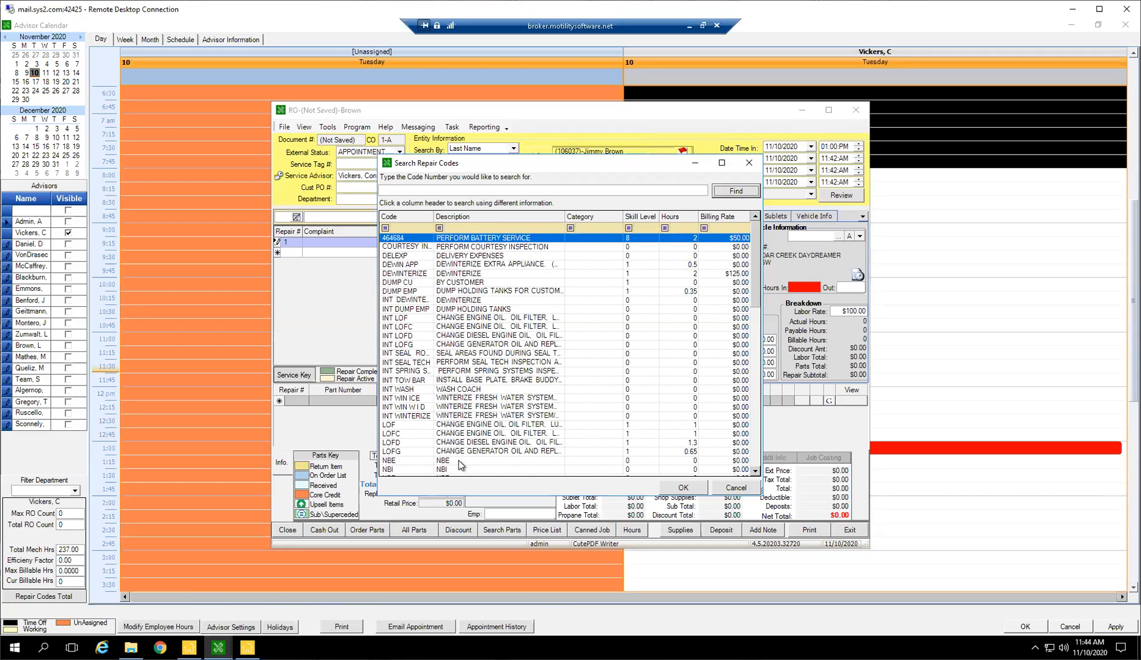
{"action": "scroll", "coordinate": [460, 466], "scroll_direction": "down", "scroll_amount": 5}
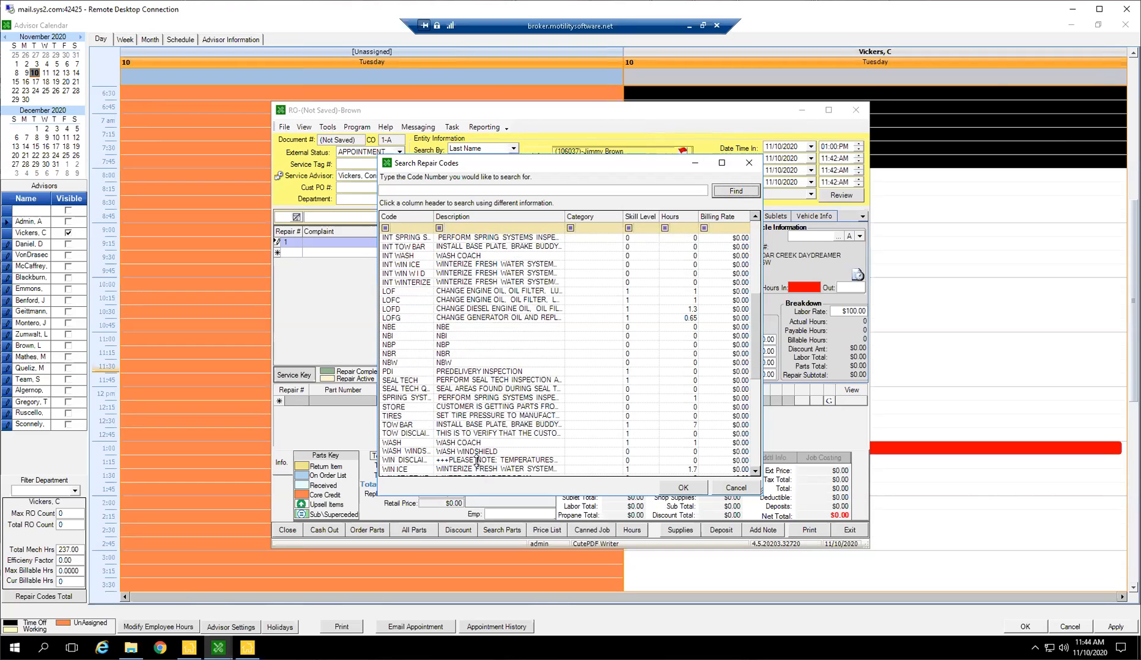
{"action": "scroll", "coordinate": [481, 463], "scroll_direction": "down", "scroll_amount": 2}
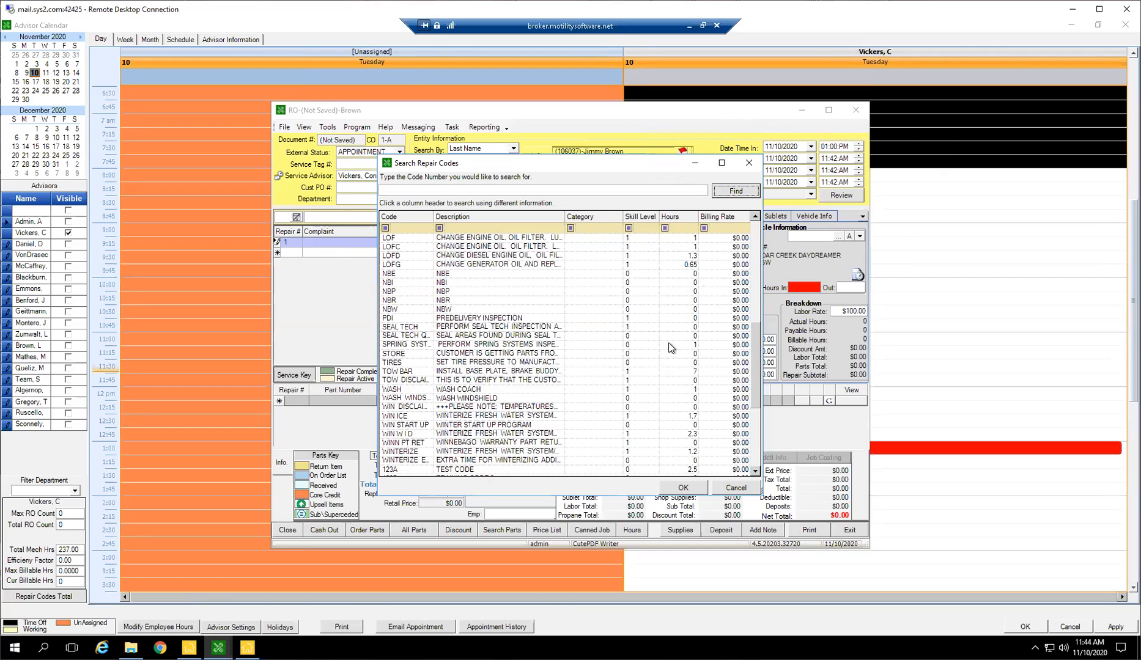
{"action": "left_click", "coordinate": [749, 163]}
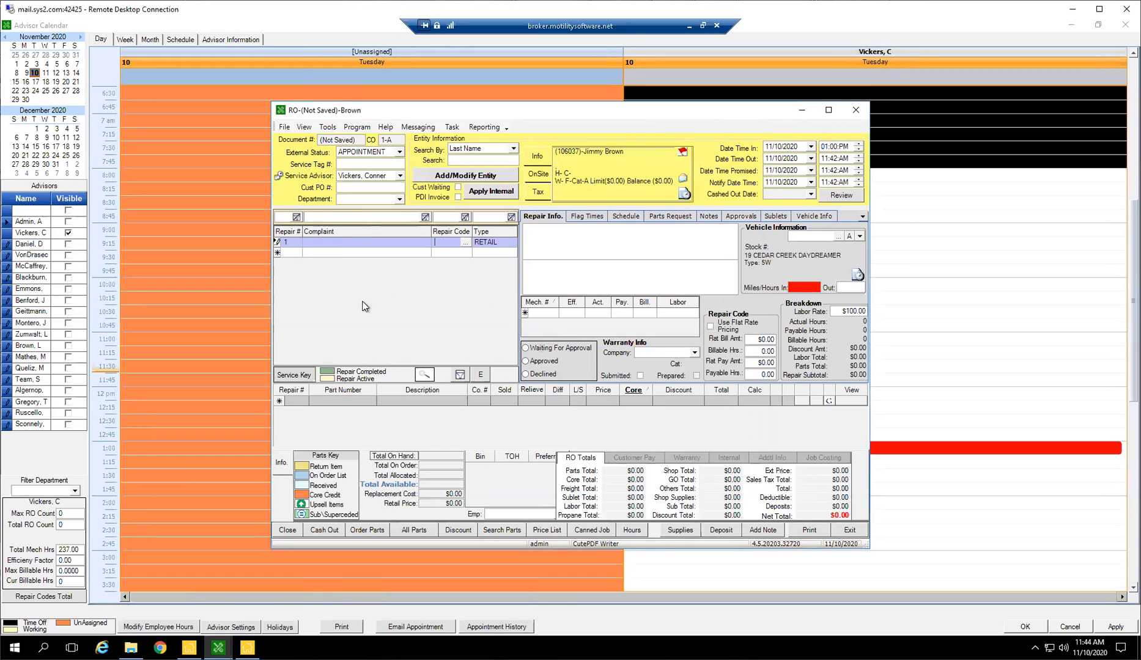
Import the canned job WINTERIZATION into the repair order and dismiss the reminder.
{"action": "left_click", "coordinate": [347, 242]}
{"action": "left_click", "coordinate": [595, 531]}
{"action": "left_click", "coordinate": [700, 194]}
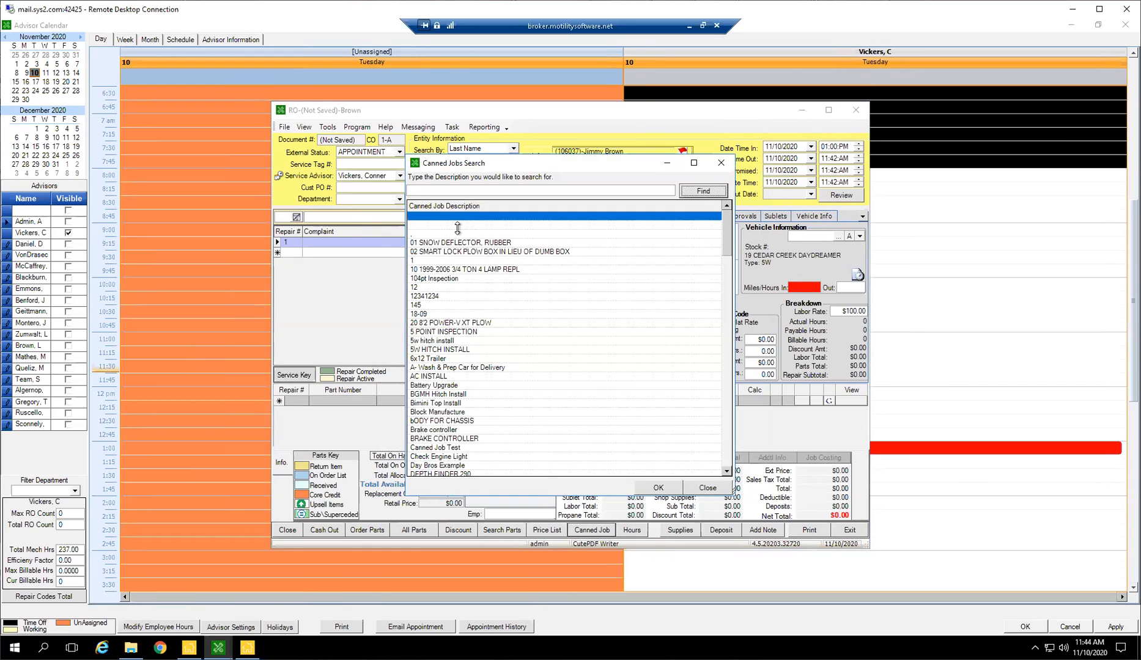
{"action": "scroll", "coordinate": [514, 283], "scroll_direction": "down", "scroll_amount": 15}
{"action": "scroll", "coordinate": [517, 282], "scroll_direction": "down", "scroll_amount": 9}
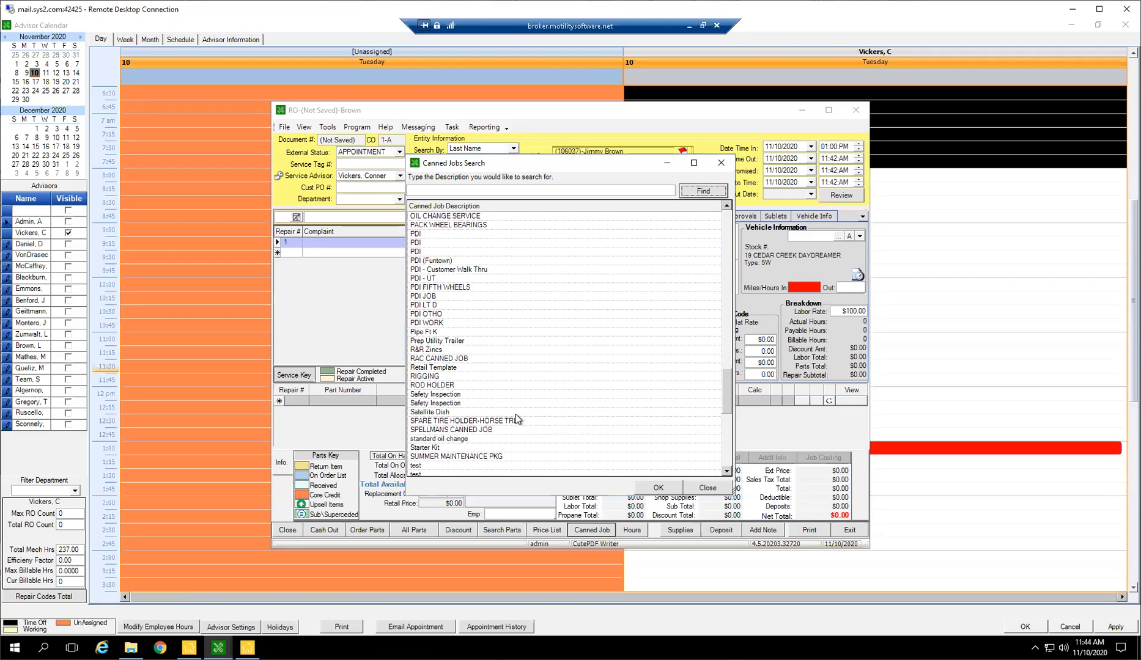
{"action": "scroll", "coordinate": [518, 401], "scroll_direction": "down", "scroll_amount": 7}
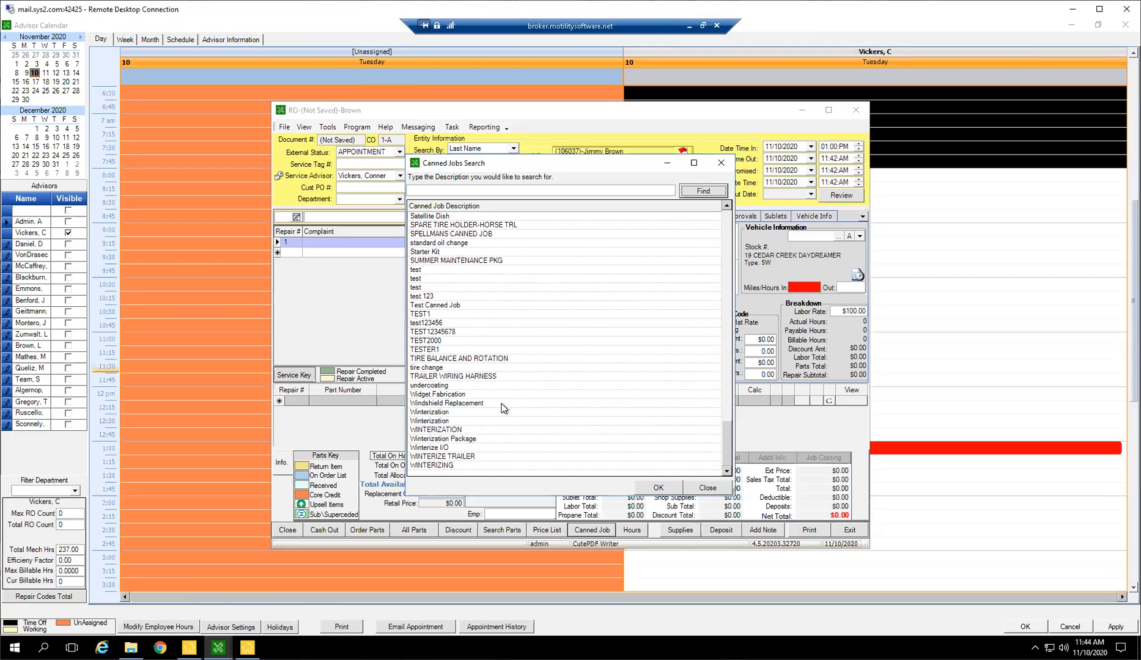
{"action": "scroll", "coordinate": [502, 409], "scroll_direction": "up", "scroll_amount": 5}
{"action": "scroll", "coordinate": [498, 392], "scroll_direction": "down", "scroll_amount": 5}
{"action": "double_click", "coordinate": [448, 428]}
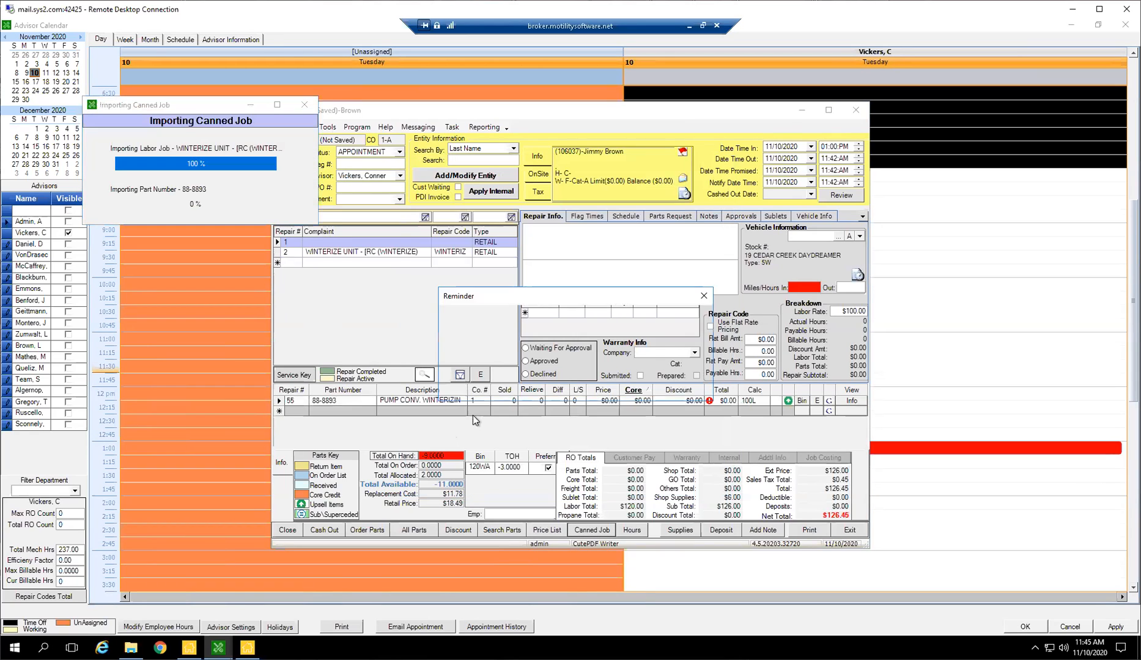
{"action": "left_click", "coordinate": [670, 389]}
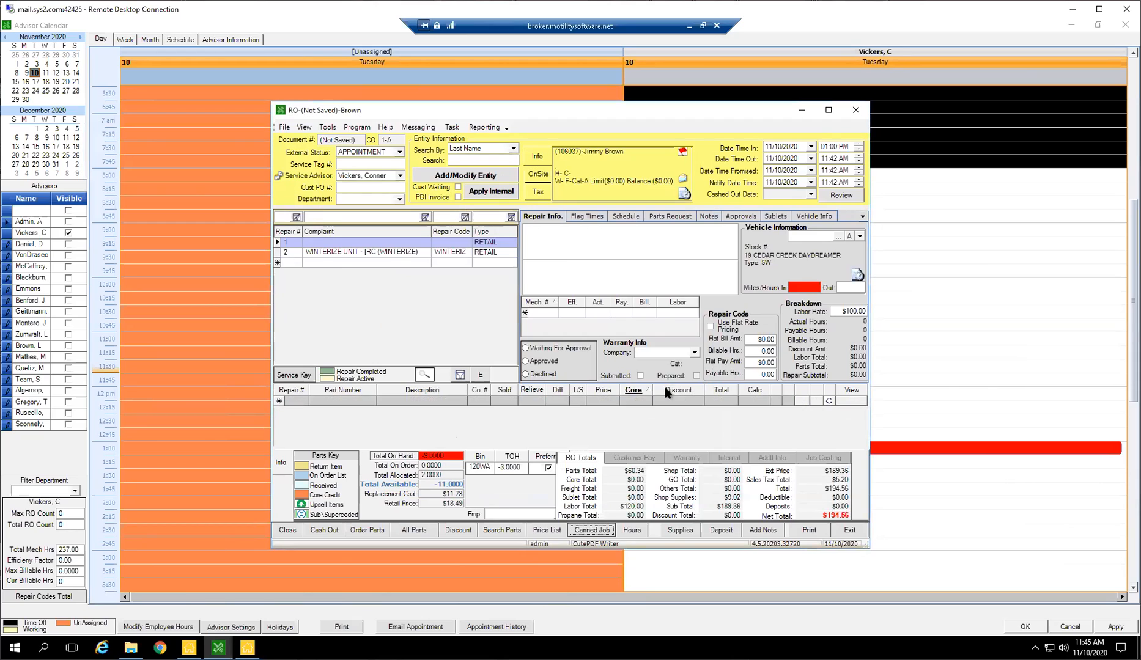
Select the WINTERIZE UNIT repair line to review its details.
{"action": "left_click", "coordinate": [374, 252]}
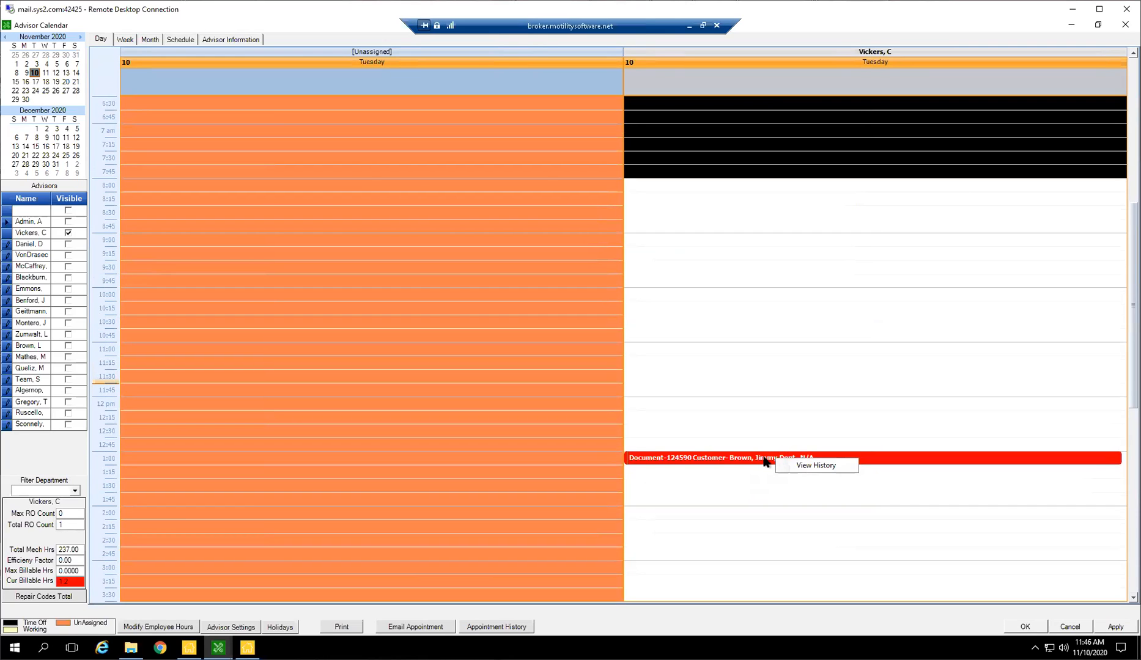
Open the 1:00 PM appointment itself instead of its invoice, change its bar color to cyan, and save and close it.
{"action": "left_click", "coordinate": [764, 461]}
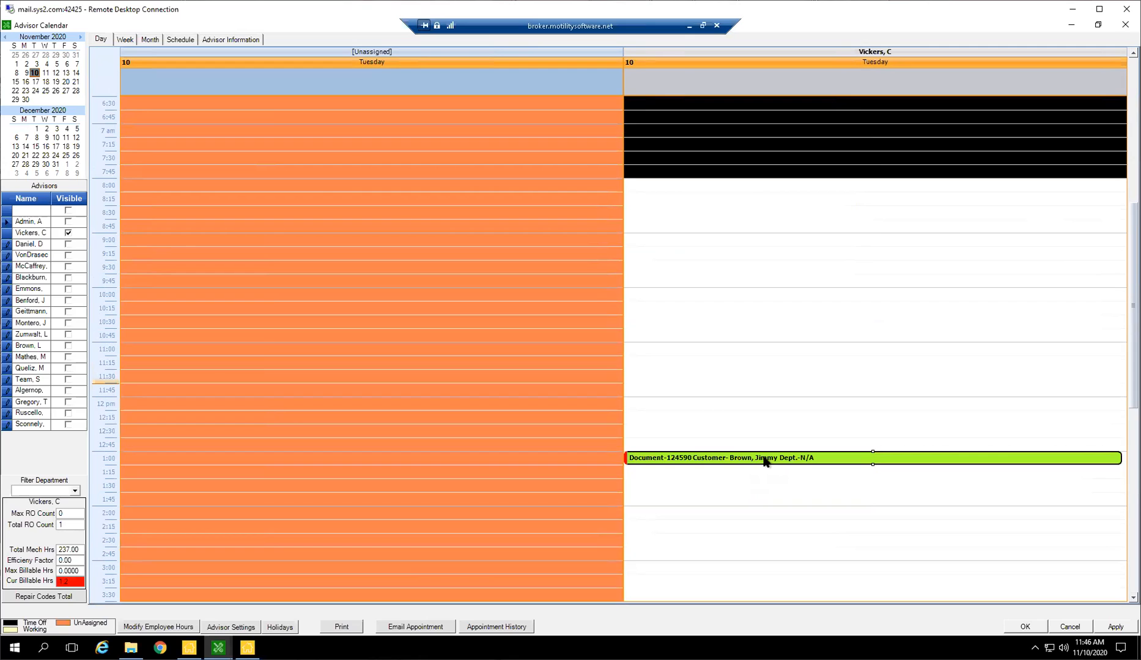
{"action": "double_click", "coordinate": [822, 453]}
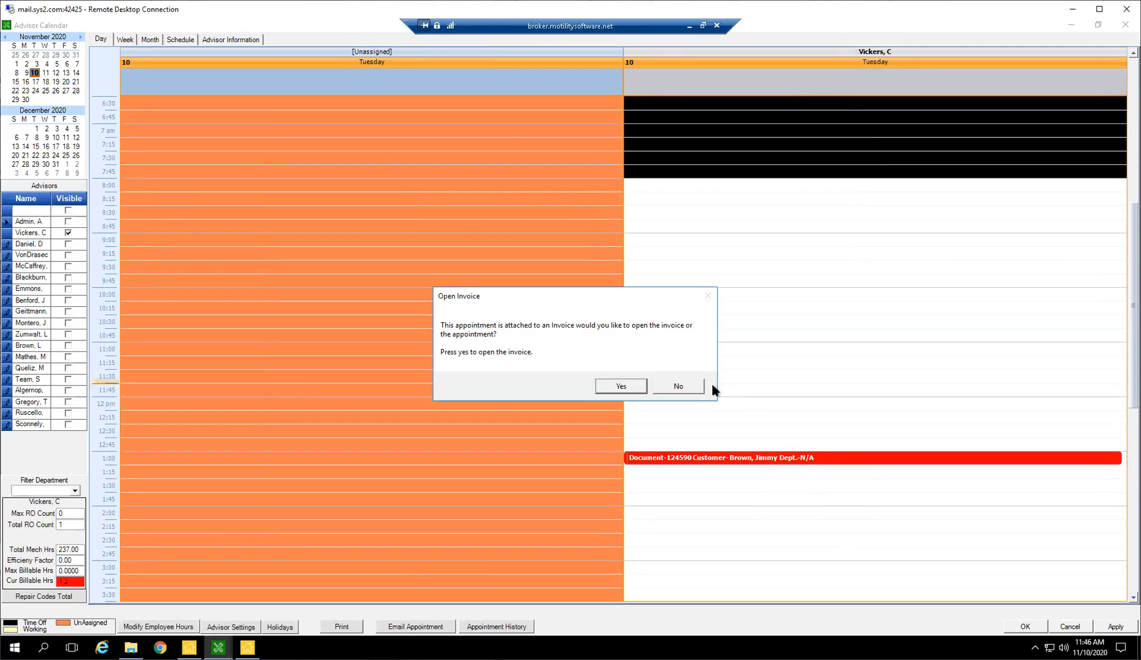
{"action": "left_click", "coordinate": [691, 392]}
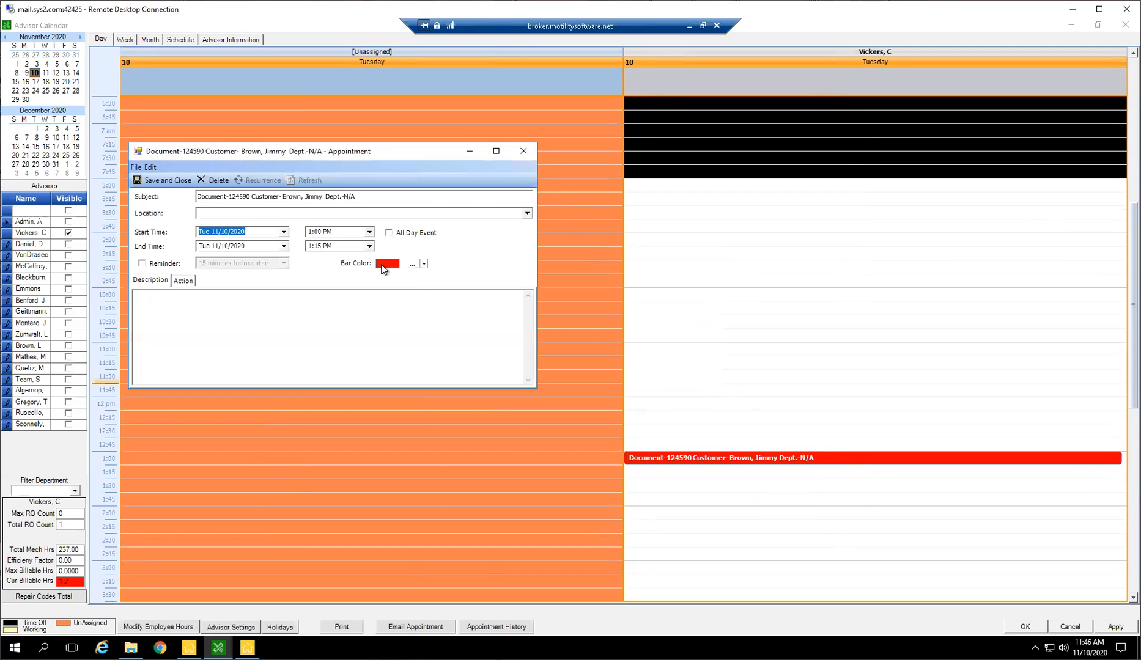
{"action": "left_click", "coordinate": [411, 264]}
{"action": "left_click", "coordinate": [579, 209]}
{"action": "left_click", "coordinate": [527, 344]}
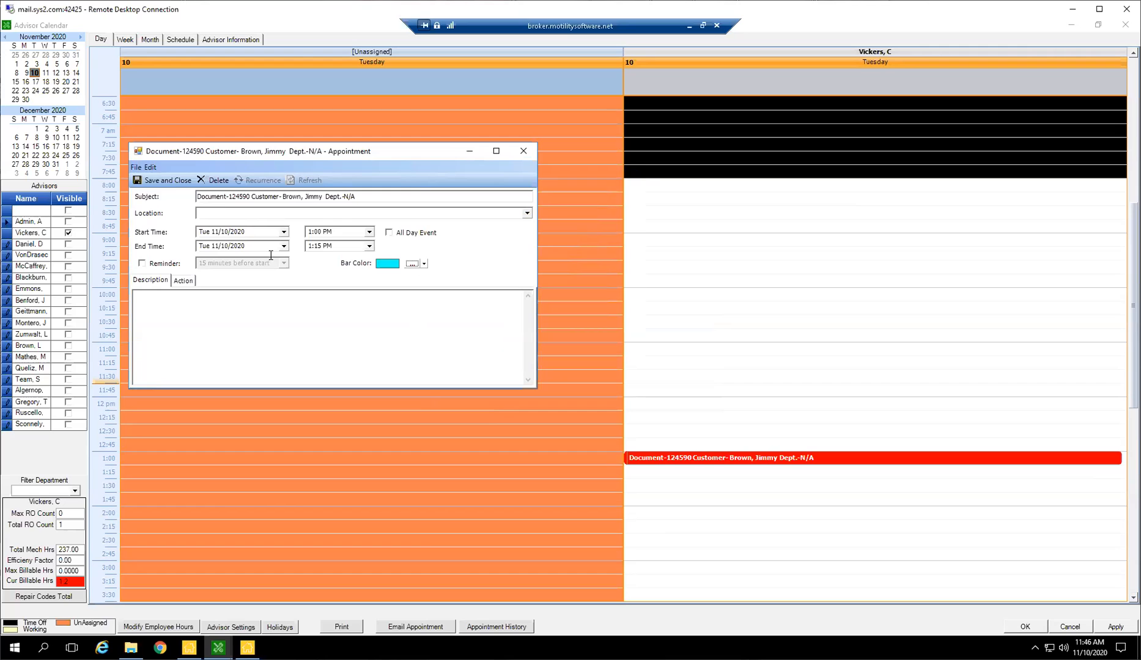
{"action": "left_click", "coordinate": [162, 180]}
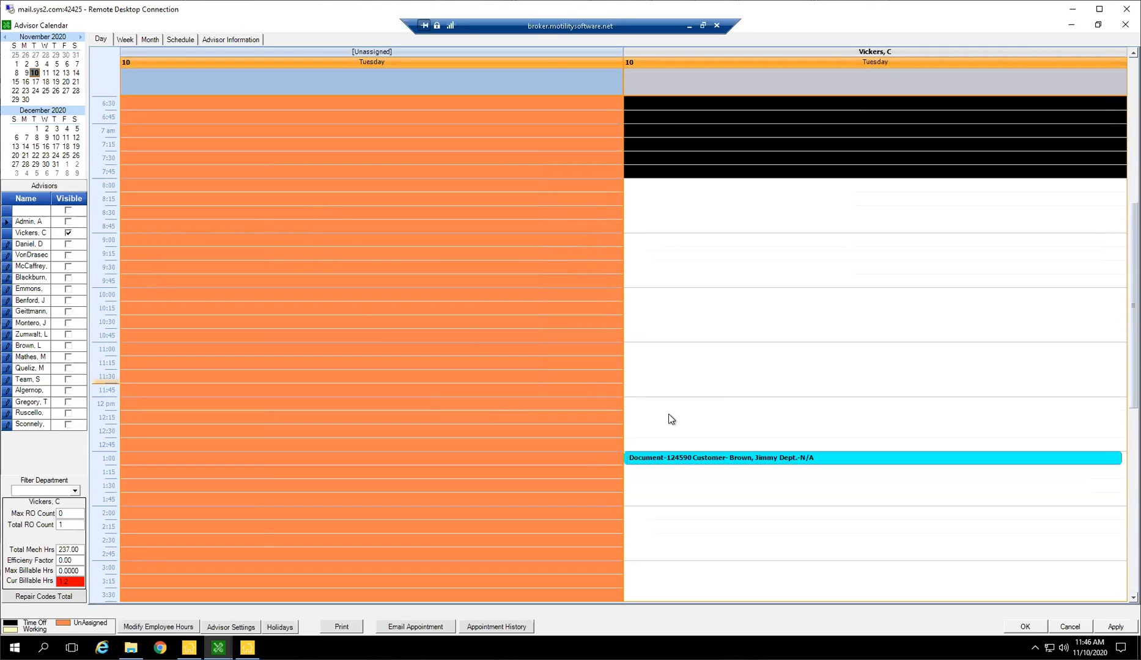
Extend the 1:00 PM appointment to end at 1:45 PM, then save and close the calendar.
{"action": "left_click_drag", "start_coordinate": [776, 464], "coordinate": [775, 485]}
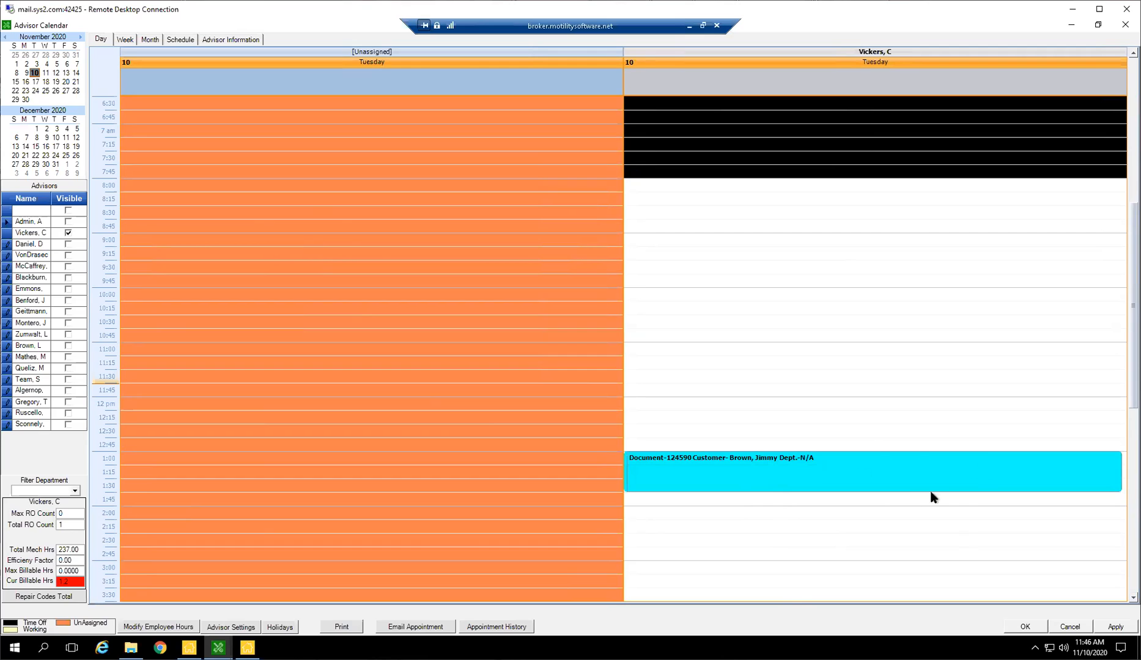
{"action": "scroll", "coordinate": [906, 493], "scroll_direction": "down", "scroll_amount": 1}
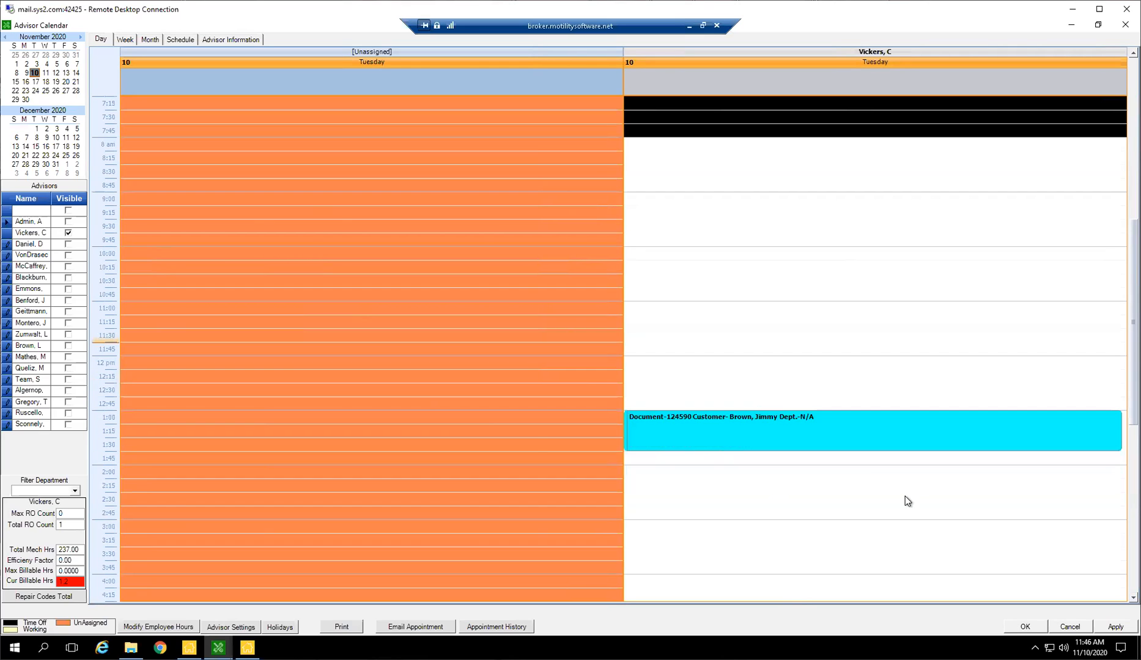
{"action": "left_click", "coordinate": [1033, 628]}
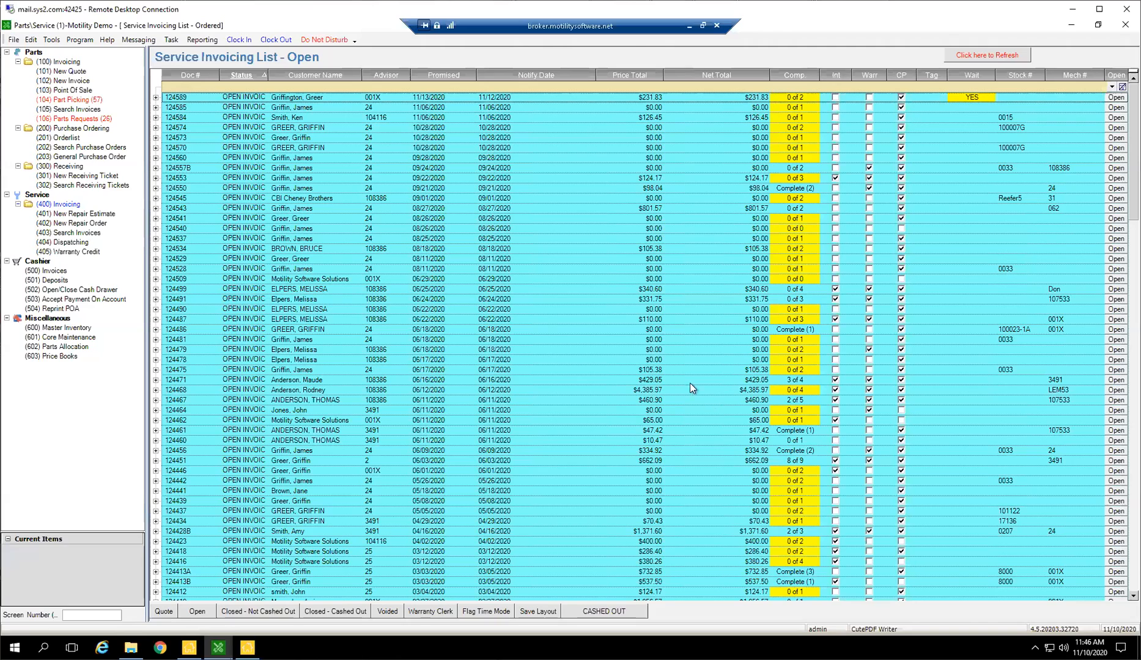
Reopen the Advisor Calendar.
{"action": "left_click", "coordinate": [51, 40]}
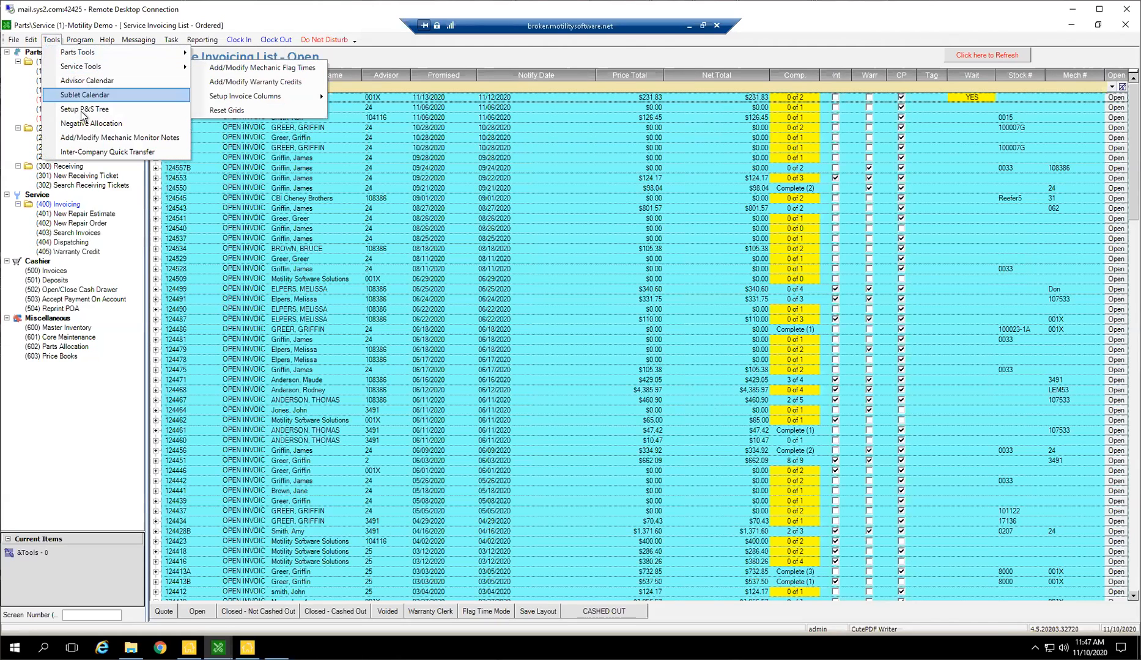
{"action": "left_click", "coordinate": [52, 40]}
{"action": "left_click", "coordinate": [51, 40]}
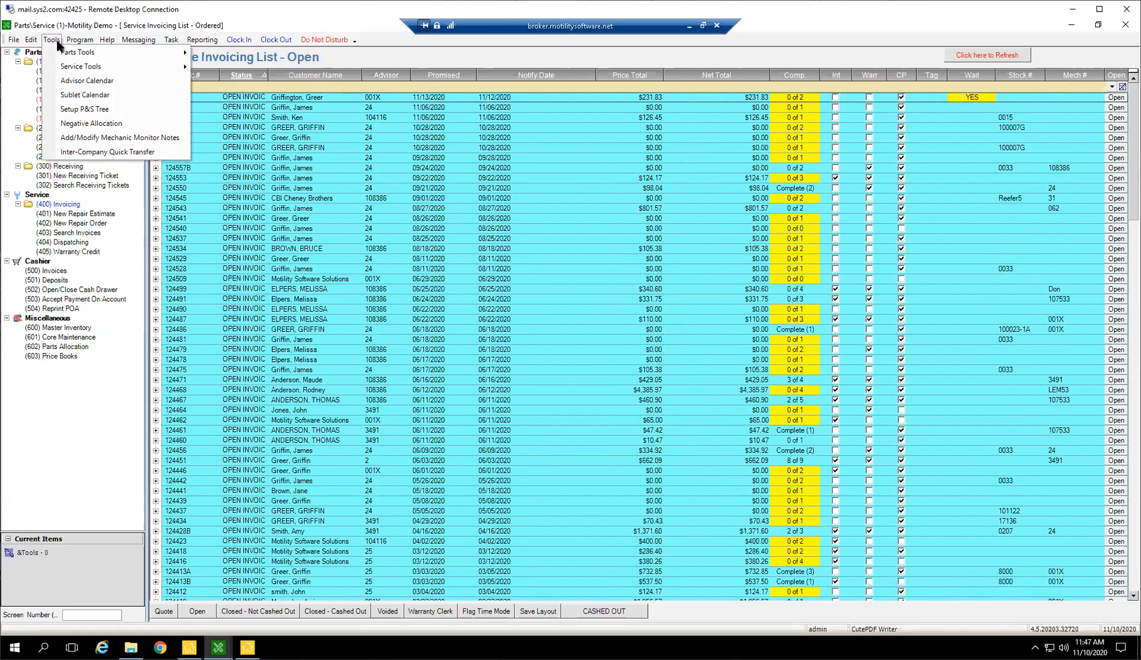
{"action": "left_click", "coordinate": [77, 80]}
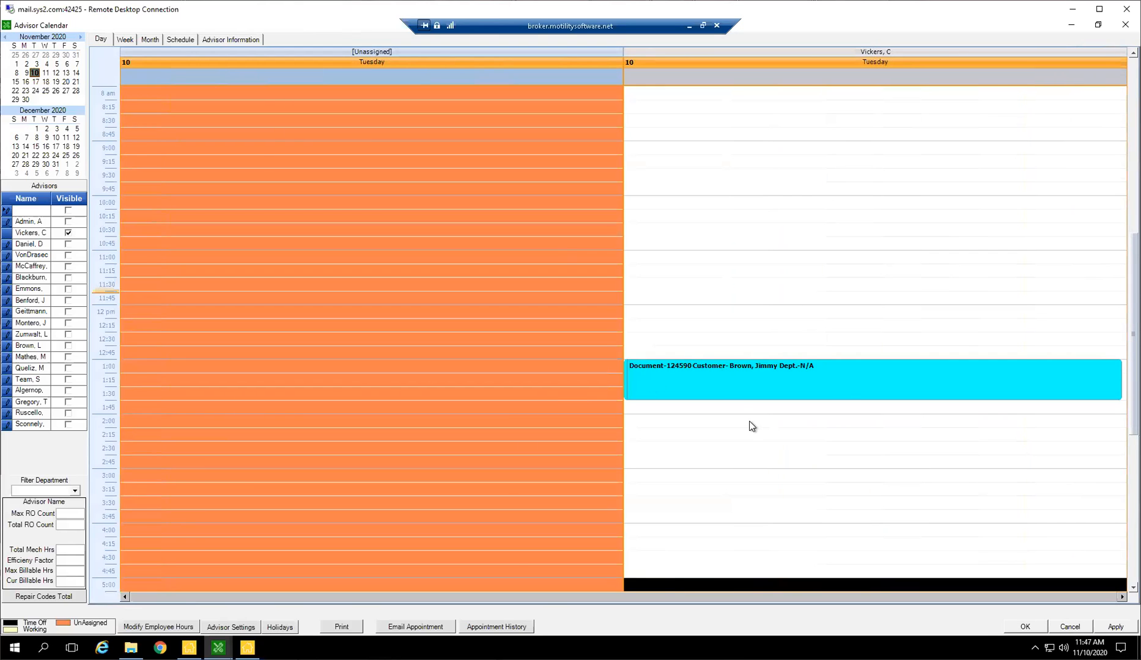
View the appointment in the calendar's week and month layouts.
{"action": "left_click", "coordinate": [124, 40]}
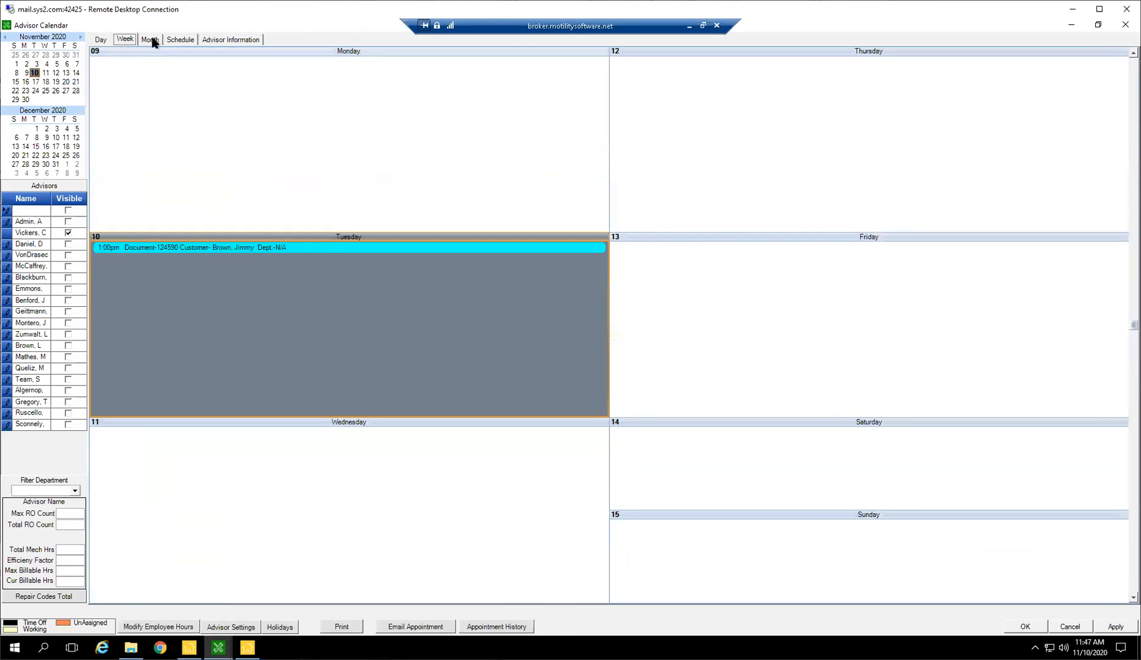
{"action": "left_click", "coordinate": [150, 41]}
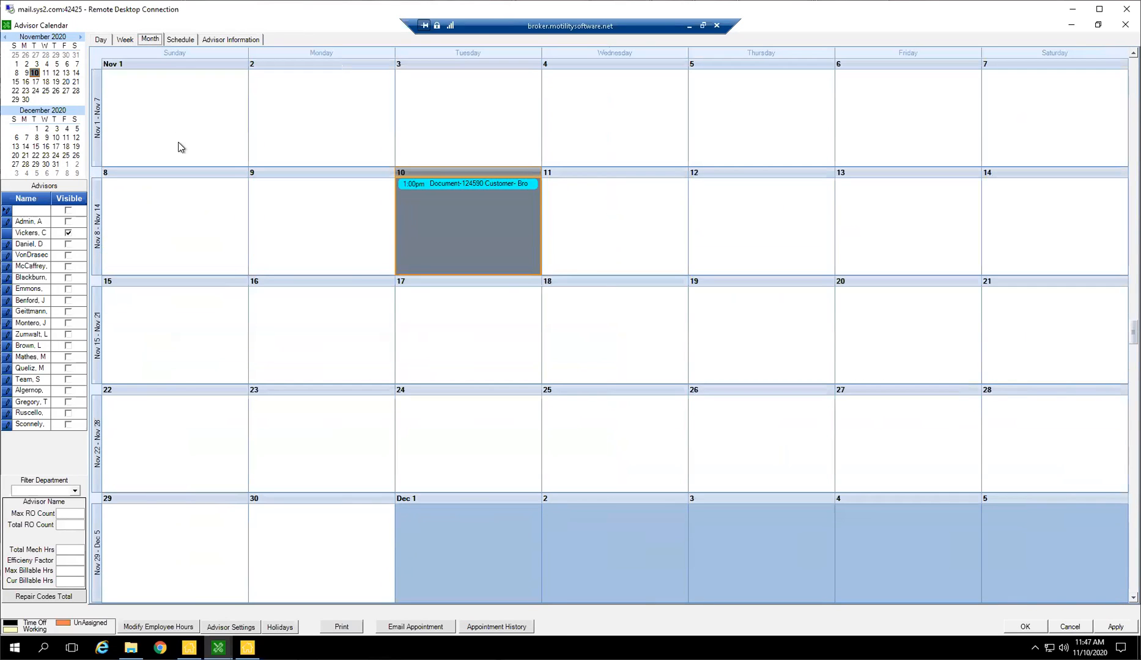
Open the advisor information and examine the open invoices of several advisors, one after another.
{"action": "left_click", "coordinate": [251, 40]}
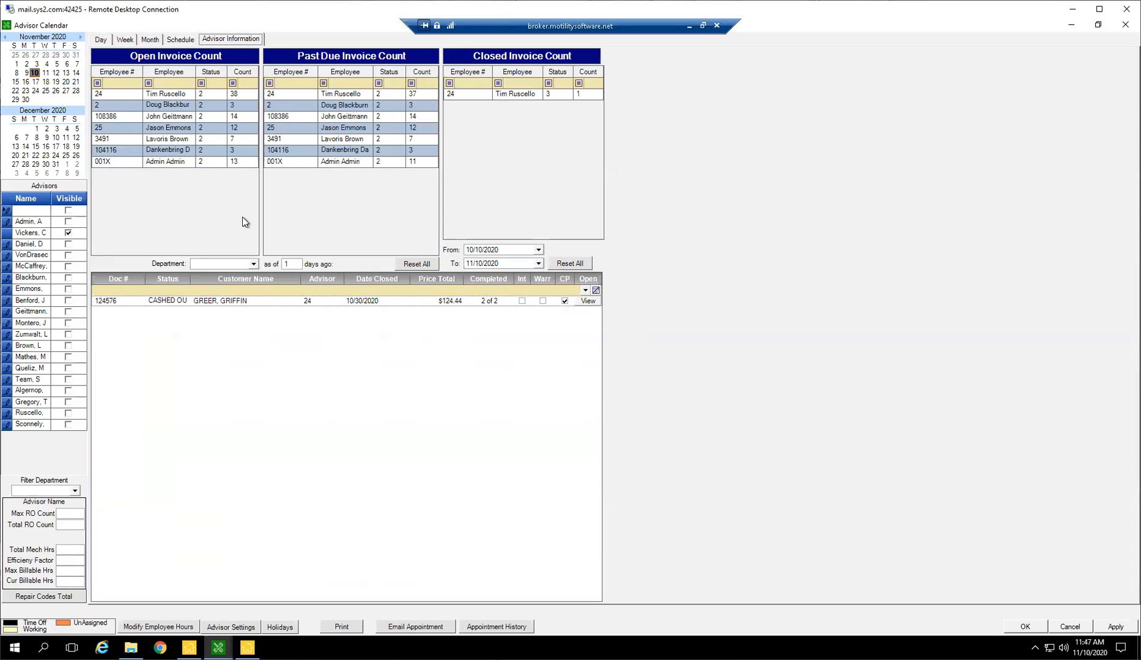
{"action": "left_click", "coordinate": [189, 162]}
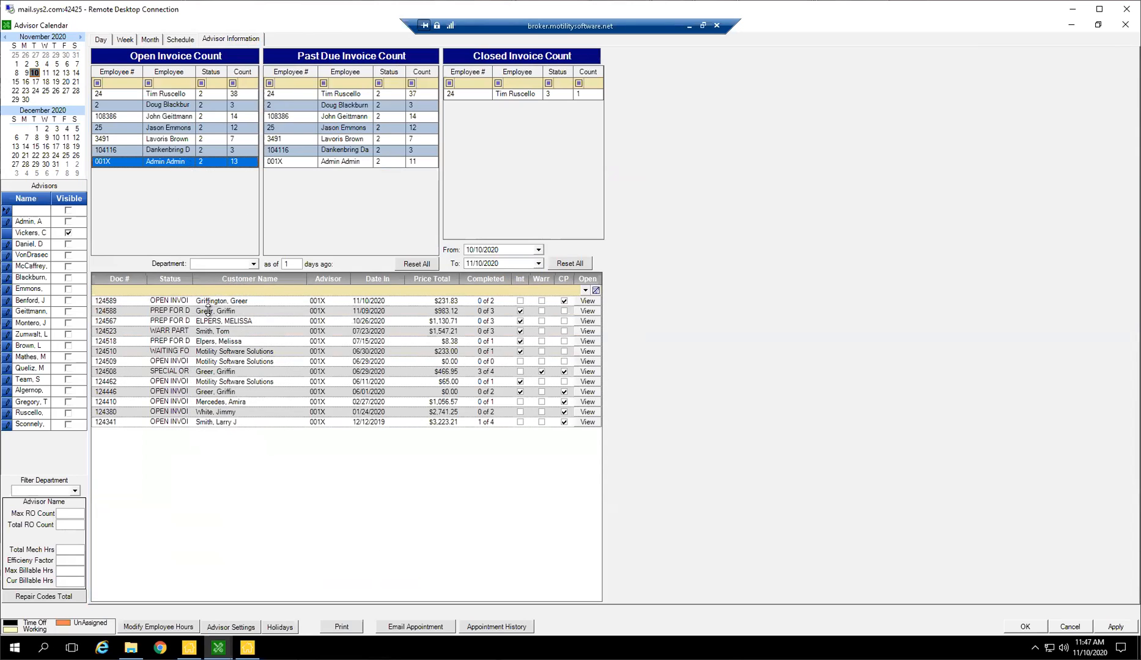
{"action": "left_click", "coordinate": [170, 93]}
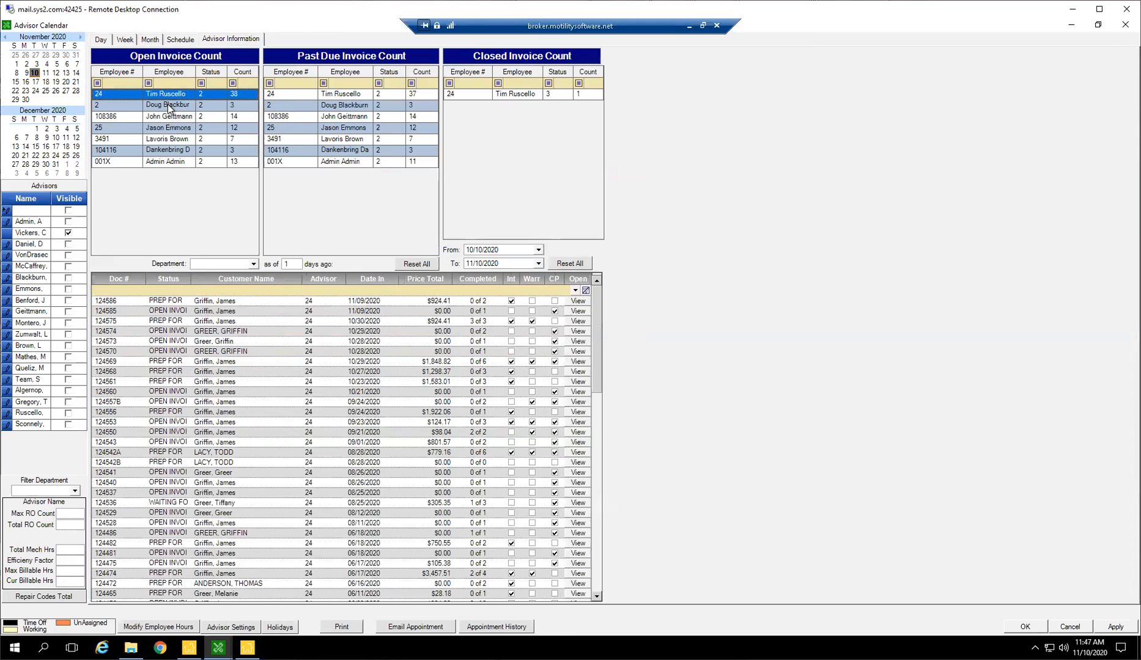
{"action": "left_click", "coordinate": [168, 104]}
{"action": "left_click", "coordinate": [164, 117]}
{"action": "left_click", "coordinate": [165, 127]}
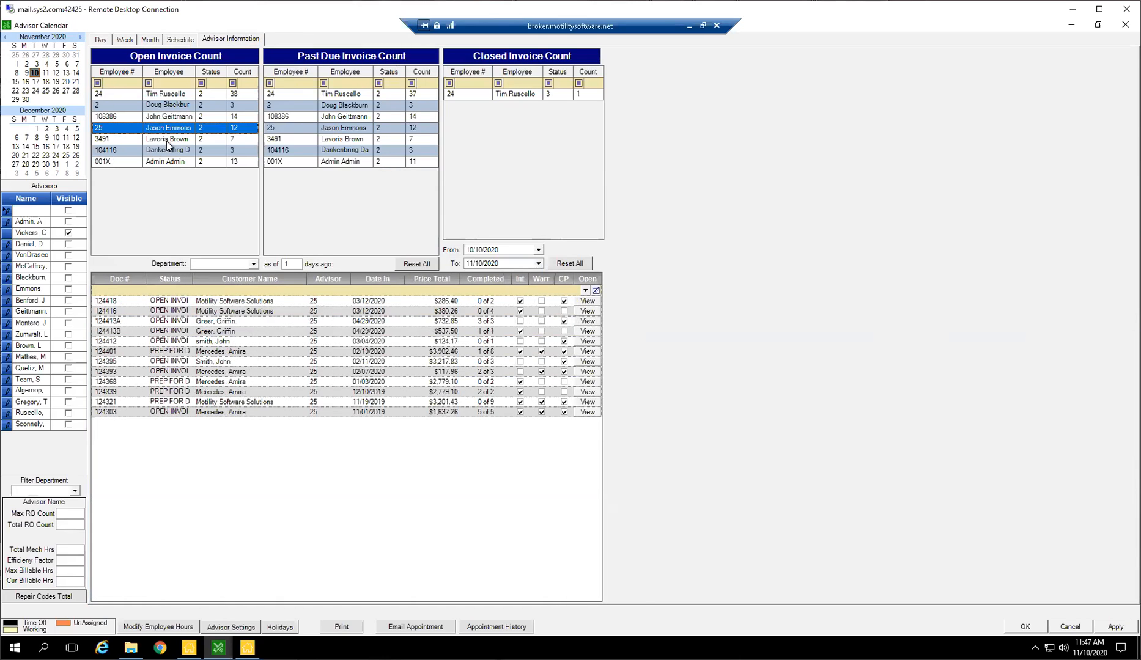
{"action": "left_click", "coordinate": [167, 139]}
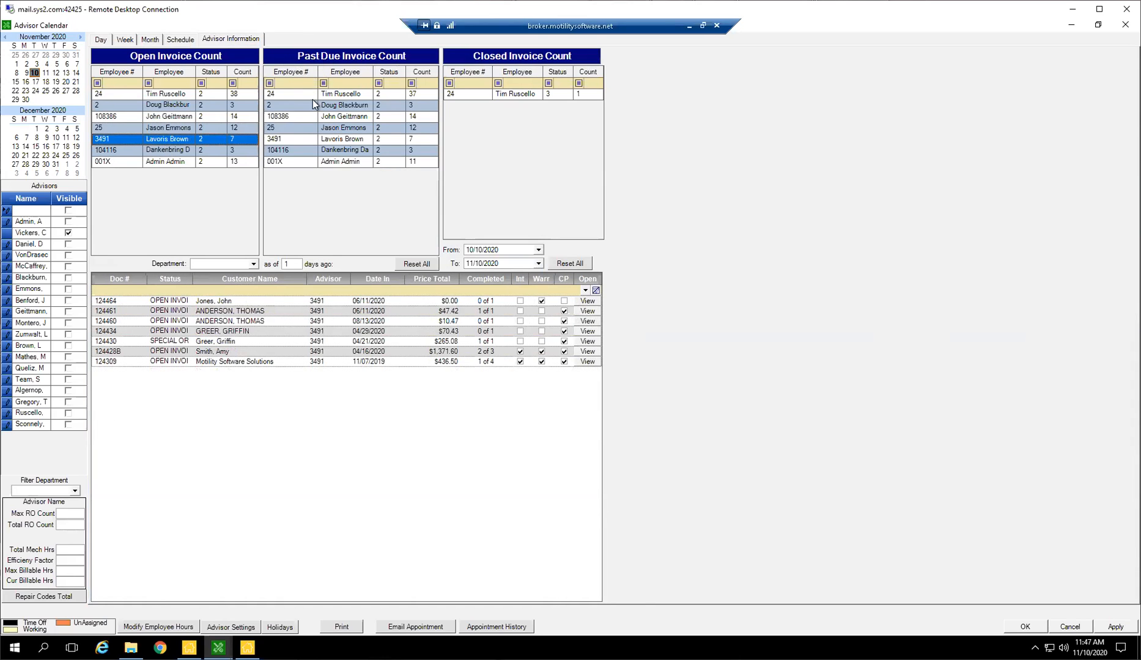
Examine the past due invoices of several advisors, ending with employee 24.
{"action": "left_click", "coordinate": [346, 94]}
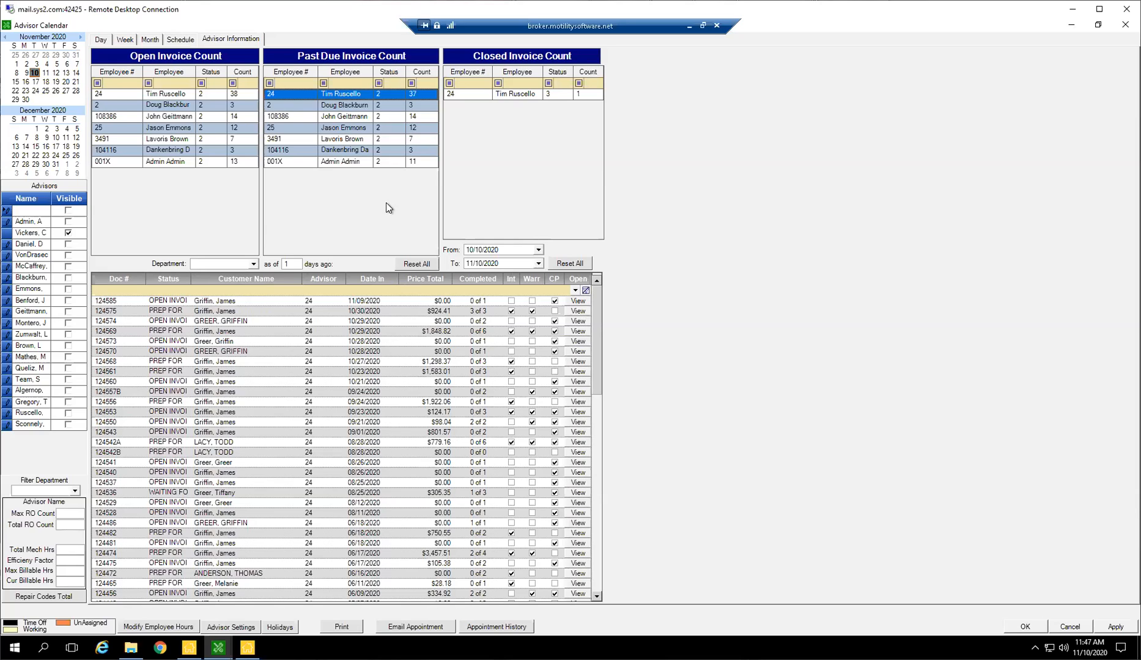
{"action": "left_click", "coordinate": [359, 301]}
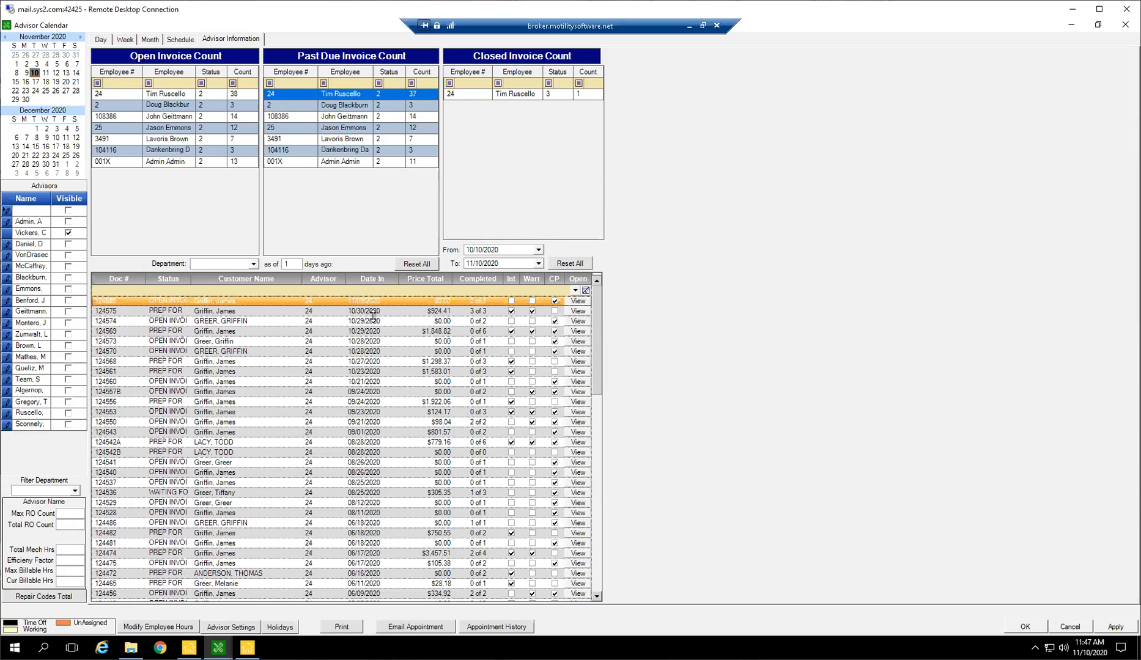
{"action": "left_click", "coordinate": [352, 110]}
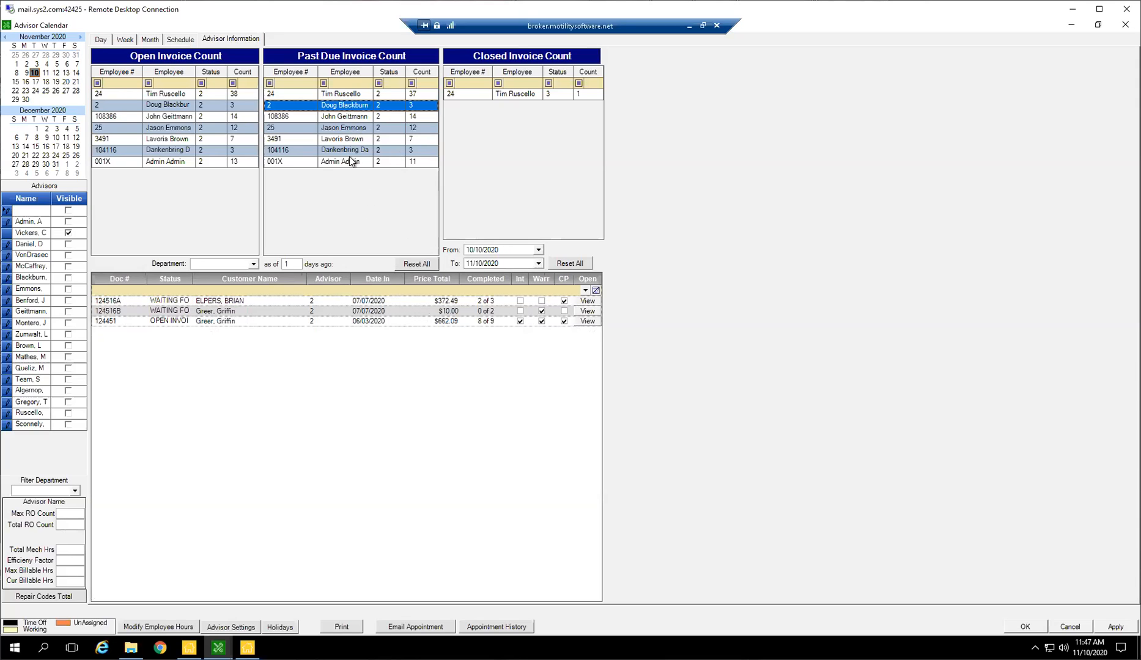
{"action": "left_click", "coordinate": [362, 127]}
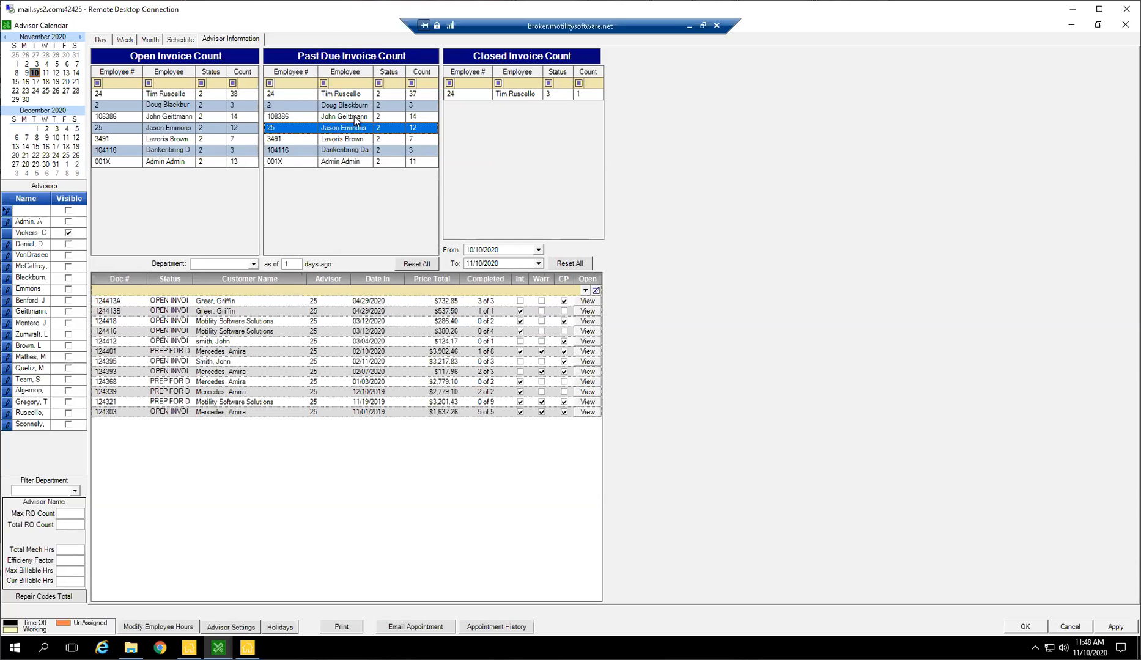
{"action": "left_click", "coordinate": [361, 94]}
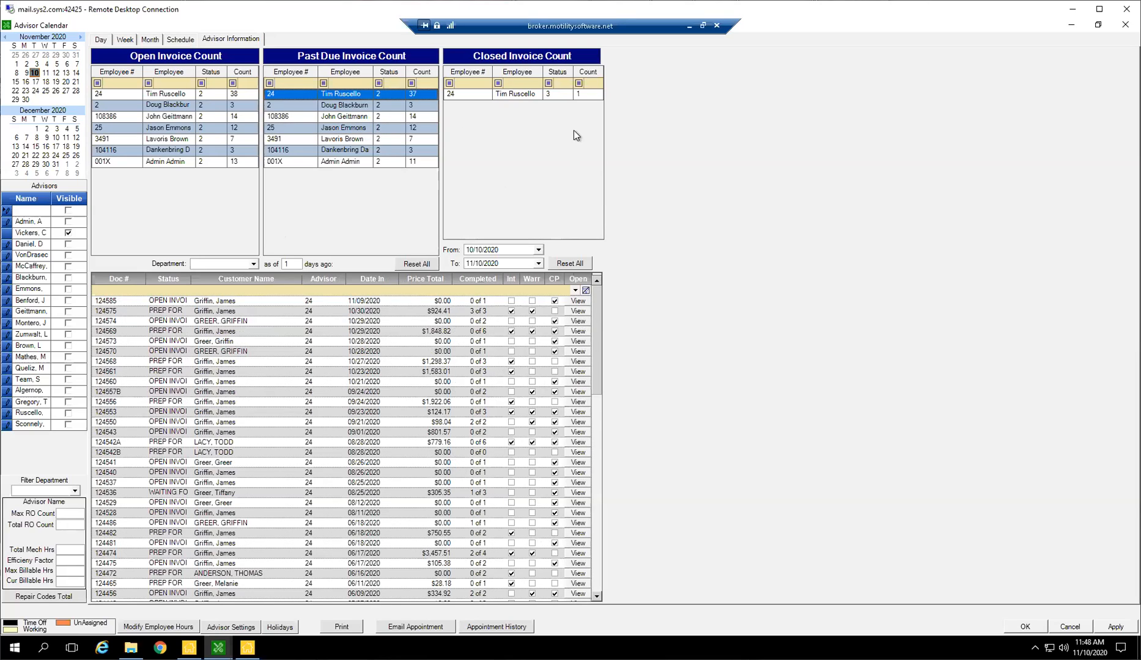
Return to the day view and open the invoice attached to the 1:00 PM appointment.
{"action": "left_click", "coordinate": [125, 40]}
{"action": "left_click", "coordinate": [106, 40]}
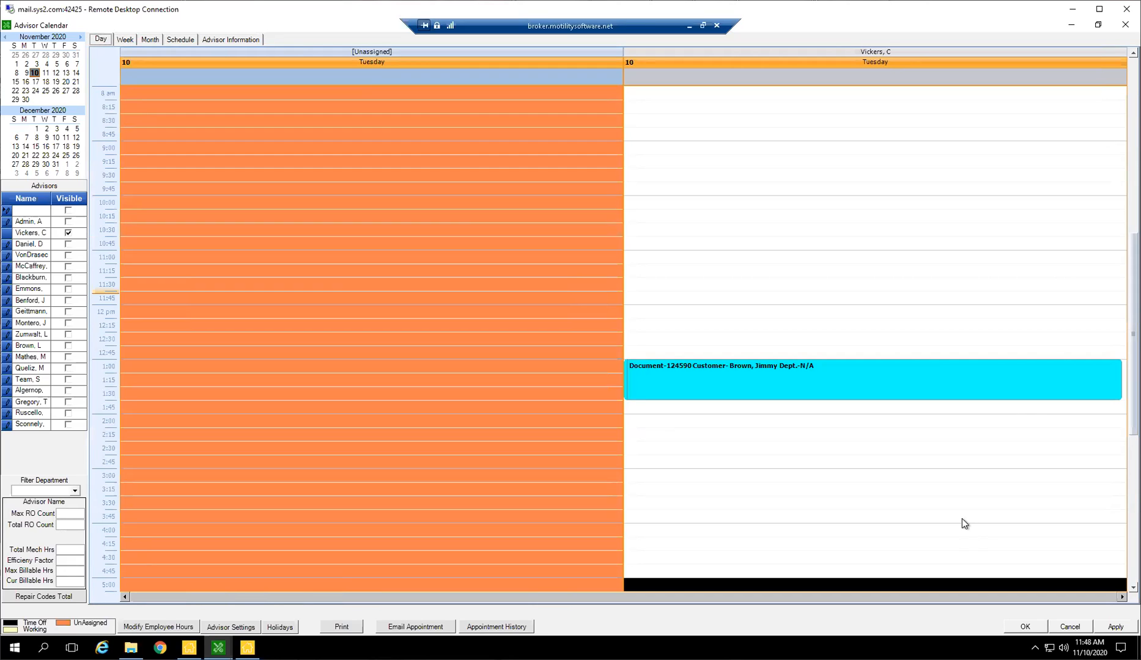
{"action": "scroll", "coordinate": [919, 477], "scroll_direction": "down", "scroll_amount": 2}
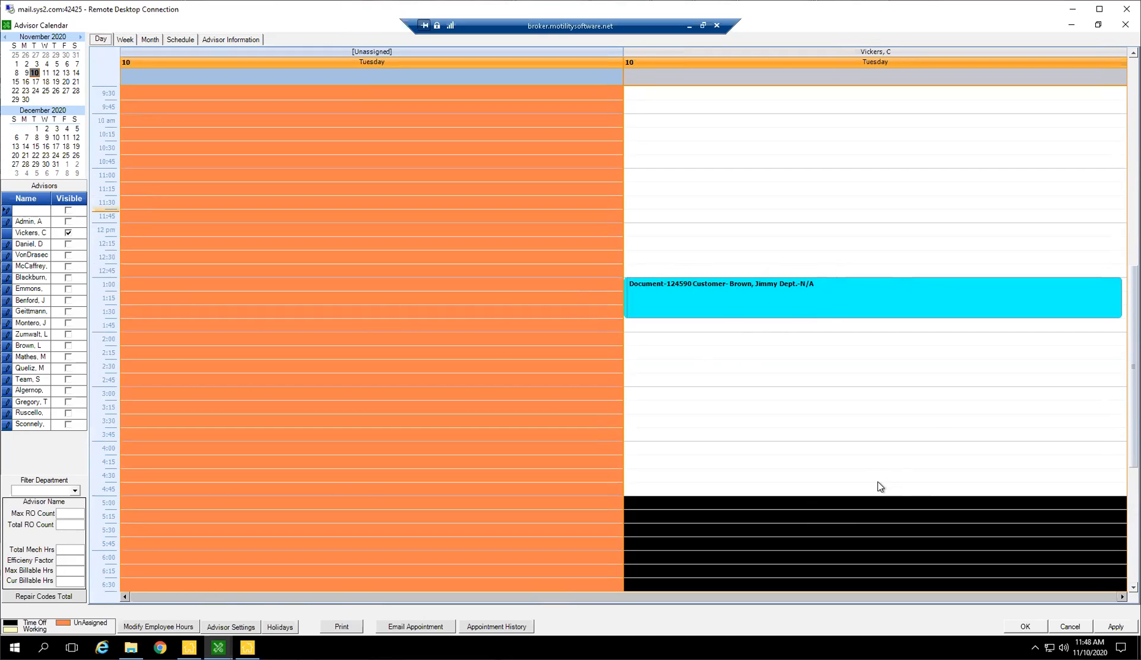
{"action": "left_click_drag", "start_coordinate": [740, 294], "coordinate": [714, 298]}
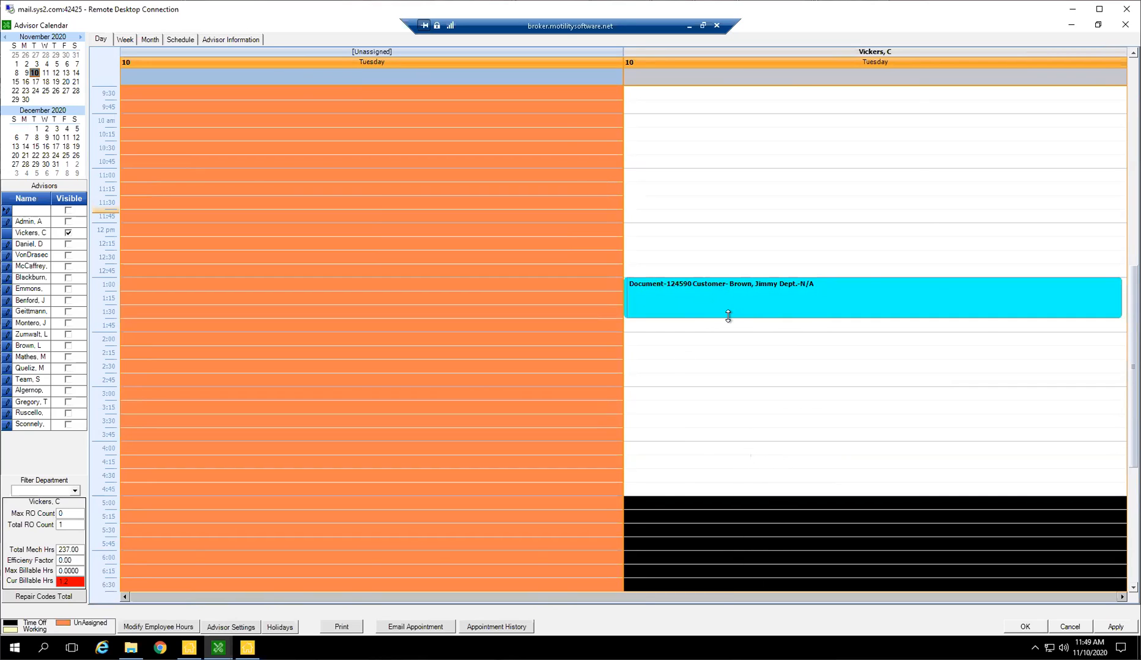
{"action": "double_click", "coordinate": [735, 291]}
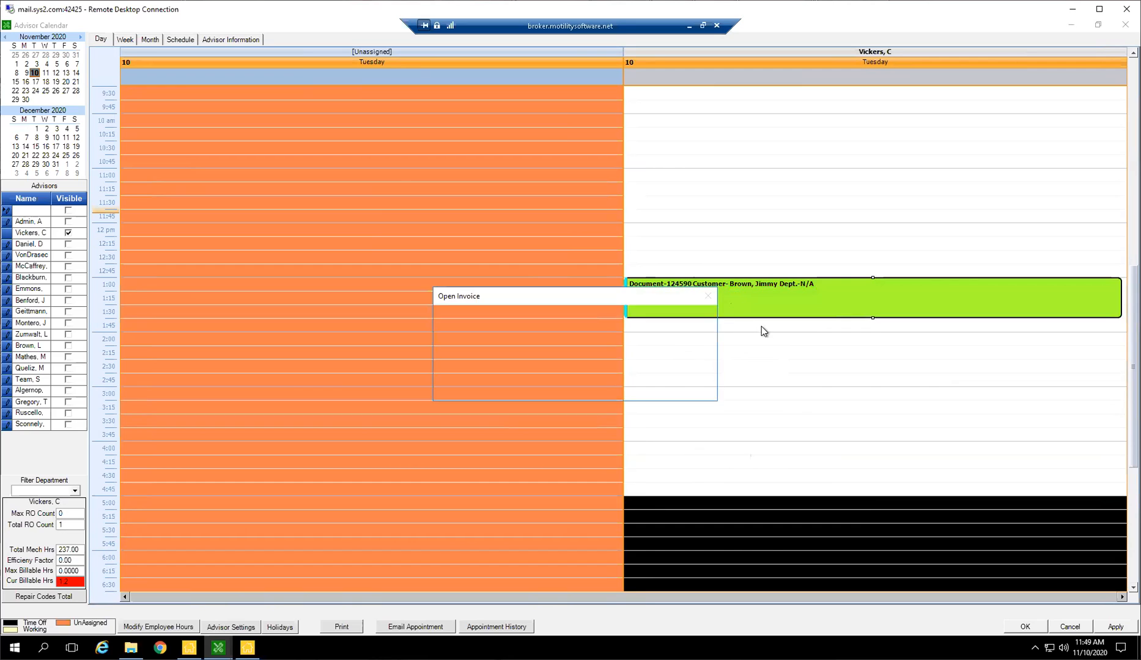
{"action": "left_click", "coordinate": [621, 387]}
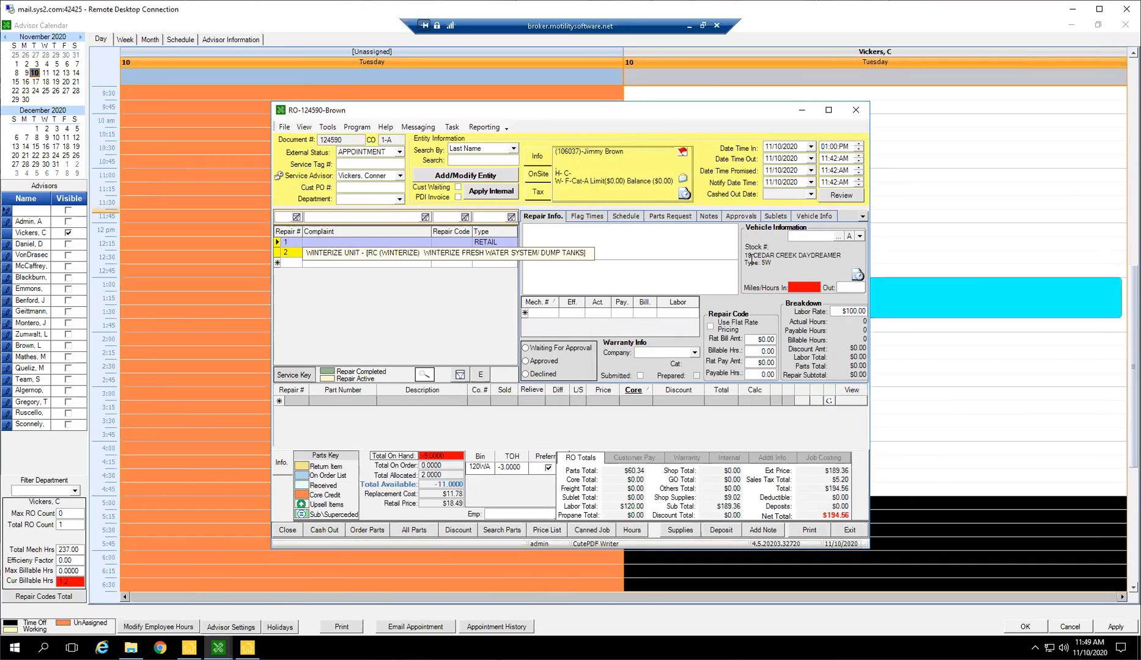
Set the repair order's promised time to 05:00 PM and its notify time to 04:00 PM.
{"action": "left_click", "coordinate": [841, 171]}
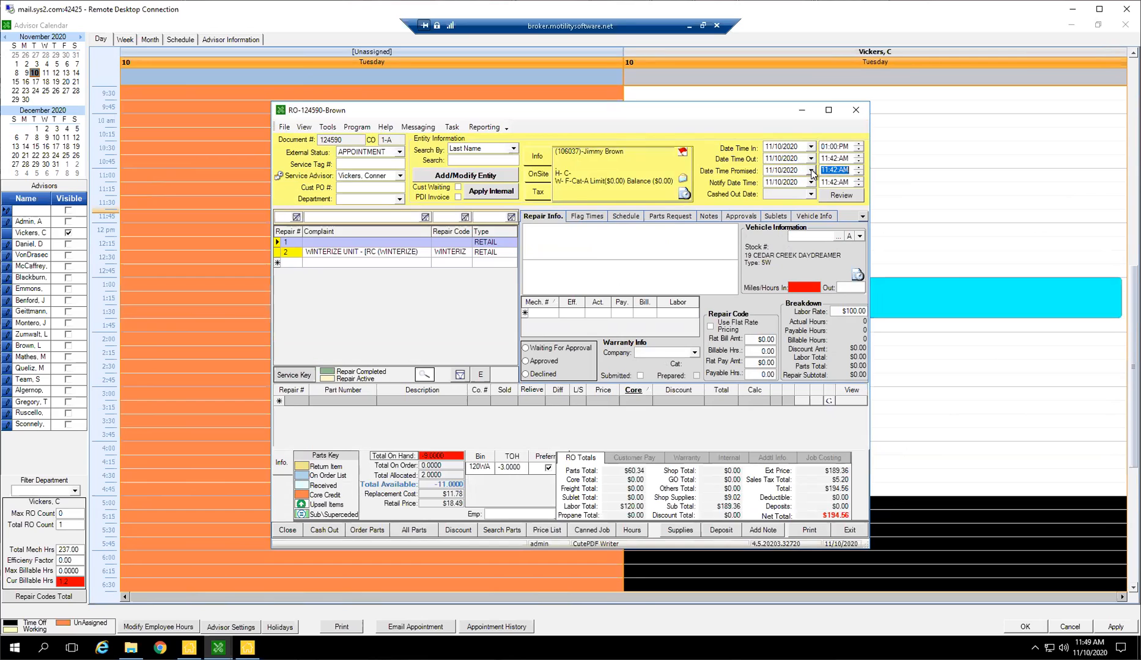
{"action": "type", "text": "600"}
{"action": "type", "text": "00"}
{"action": "left_click", "coordinate": [829, 183]}
{"action": "type", "text": "44"}
{"action": "key", "text": "Tab"}
{"action": "left_click", "coordinate": [826, 183]}
{"action": "type", "text": "400p"}
{"action": "key", "text": "Tab"}
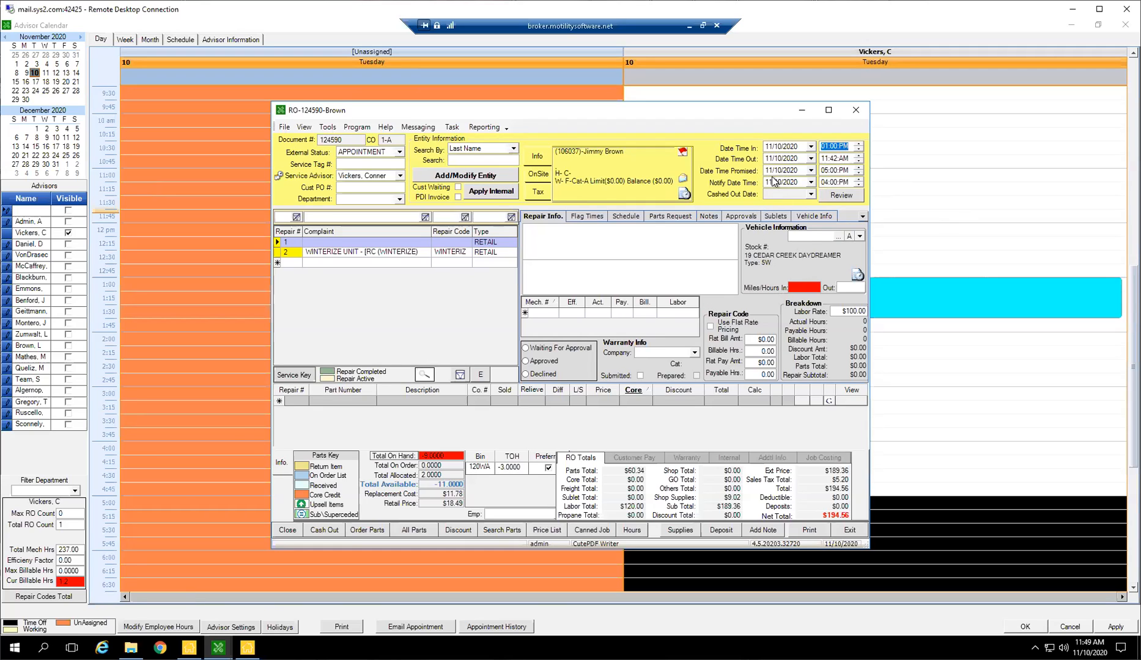
{"action": "left_click", "coordinate": [832, 182]}
Add a service note that the customer was spoken to today, will be in at 5 and was notified work is complete; close the repair order.
{"action": "left_click", "coordinate": [764, 530]}
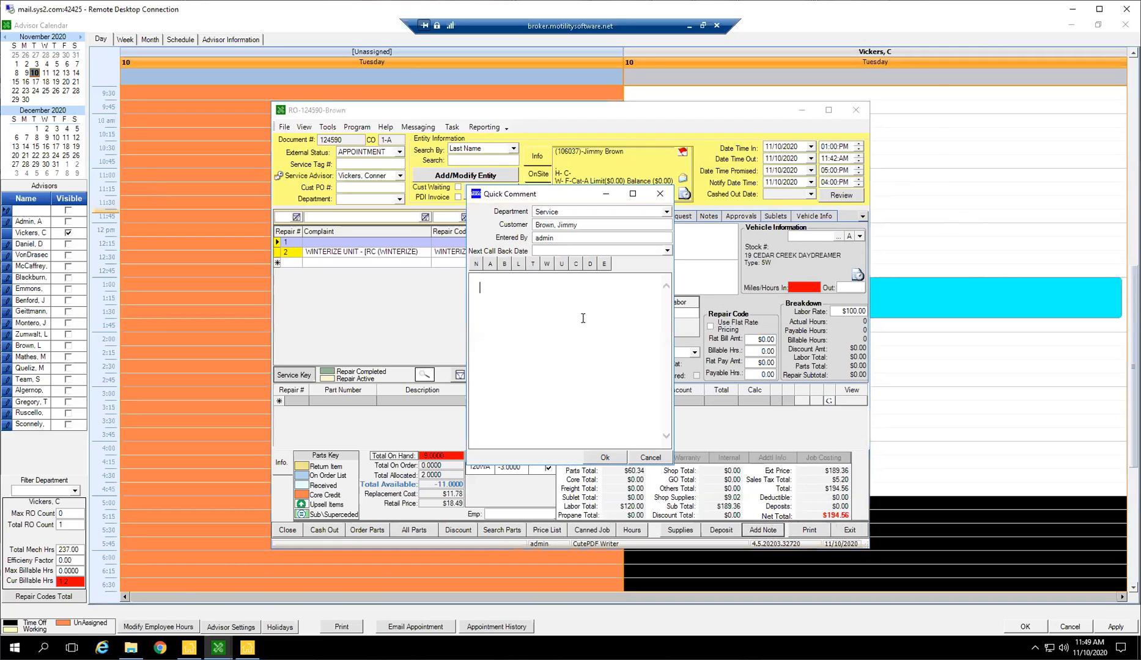
{"action": "type", "text": "spoke to mr "}
{"action": "type", "text": "brown today, he will be in at"}
{"action": "type", "text": " 5 af"}
{"action": "type", "text": "noti"}
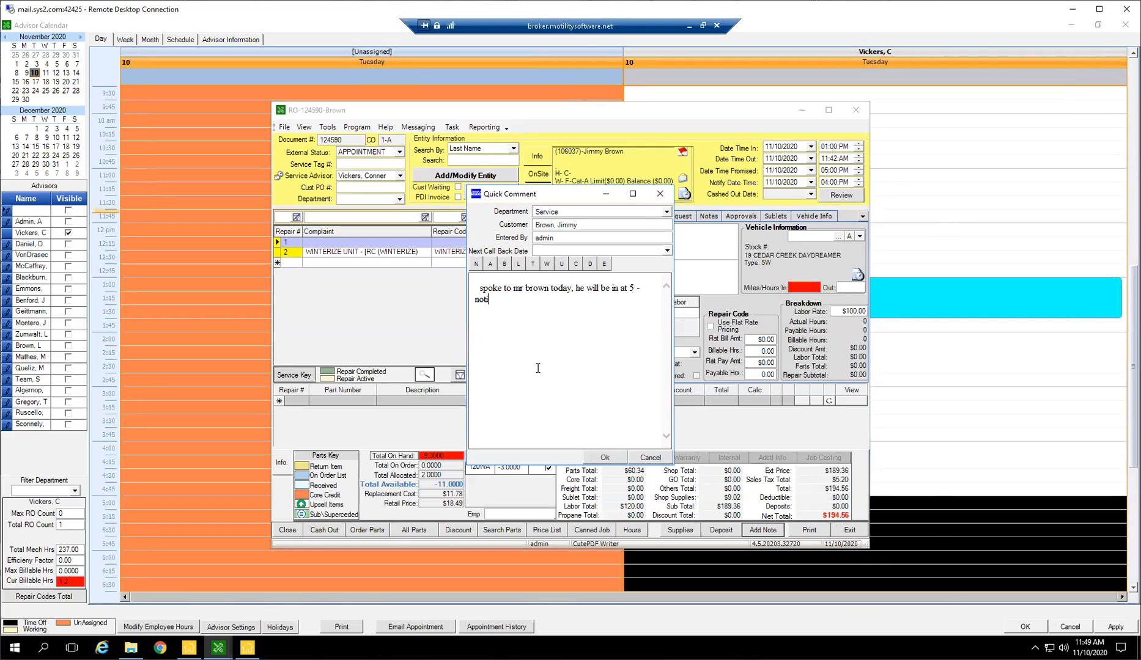
{"action": "type", "text": "fied him work is complete"}
{"action": "left_click", "coordinate": [604, 457]}
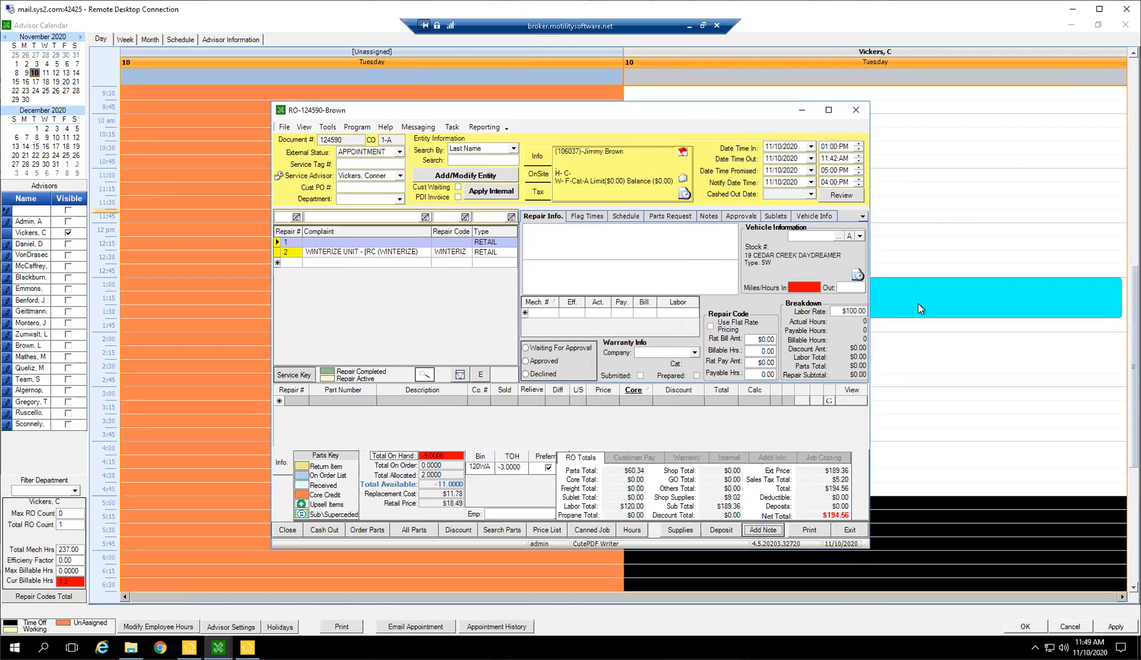
{"action": "left_click", "coordinate": [850, 529]}
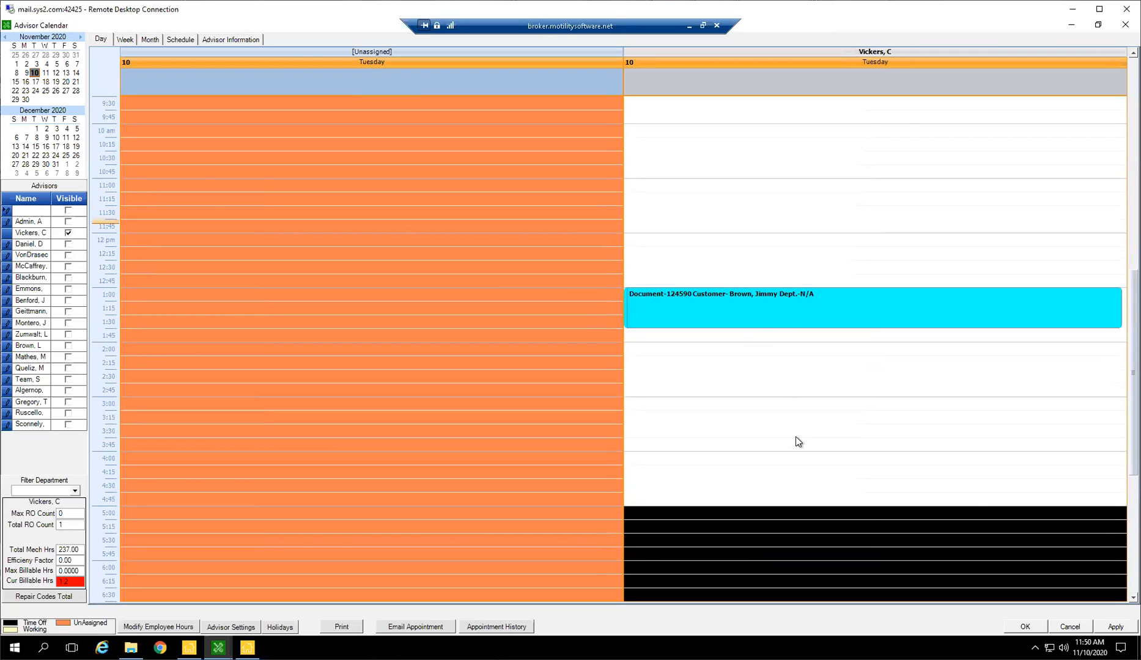
Create a 4:00 PM calendar appointment for the visible advisor, with the customer's name followed by "picking up unit tag#-1234" as subject.
{"action": "double_click", "coordinate": [734, 460]}
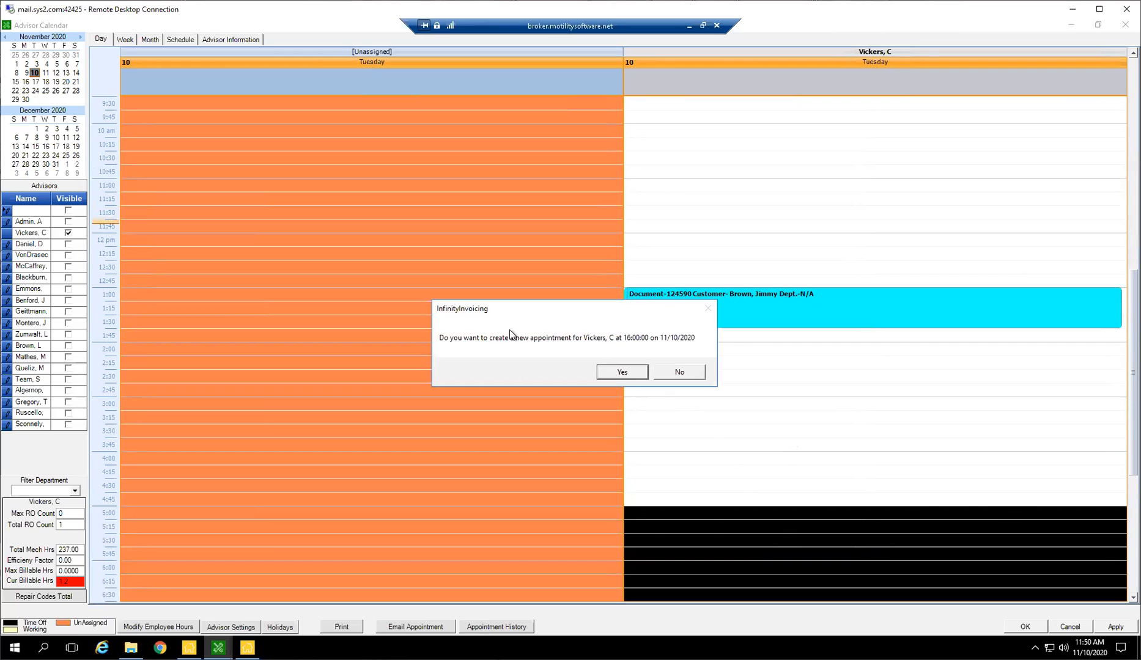
{"action": "left_click", "coordinate": [666, 374]}
{"action": "left_click_drag", "start_coordinate": [236, 179], "coordinate": [244, 154]}
{"action": "type", "text": "Mr Brown pic"}
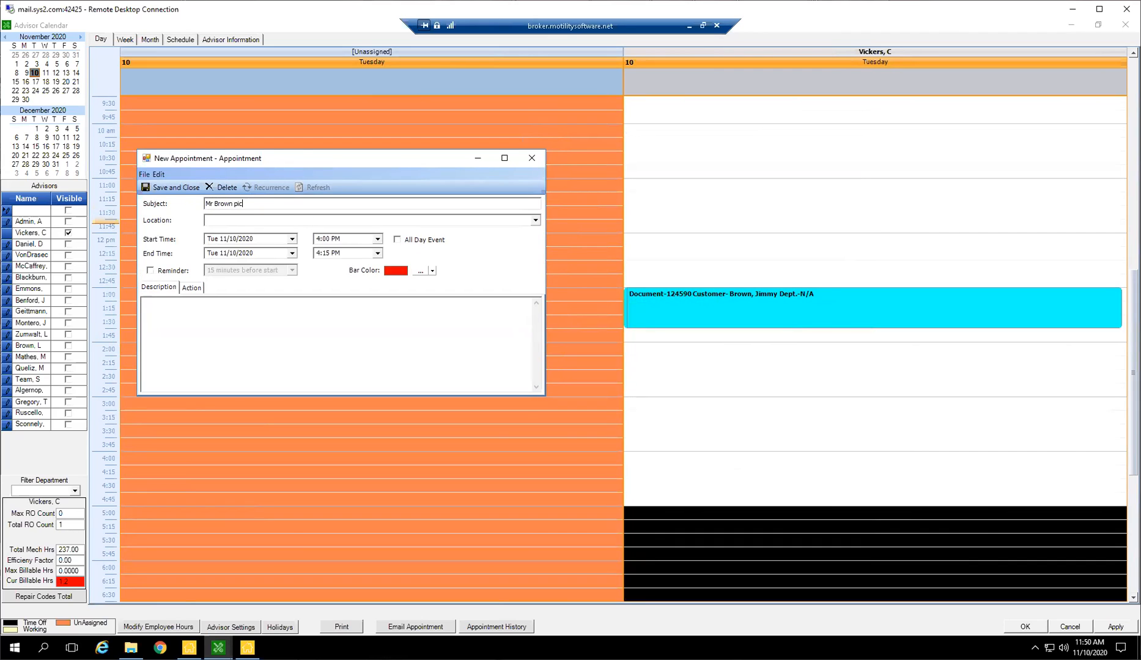
{"action": "type", "text": "king up unit tag#-1234"}
{"action": "key", "text": "Tab"}
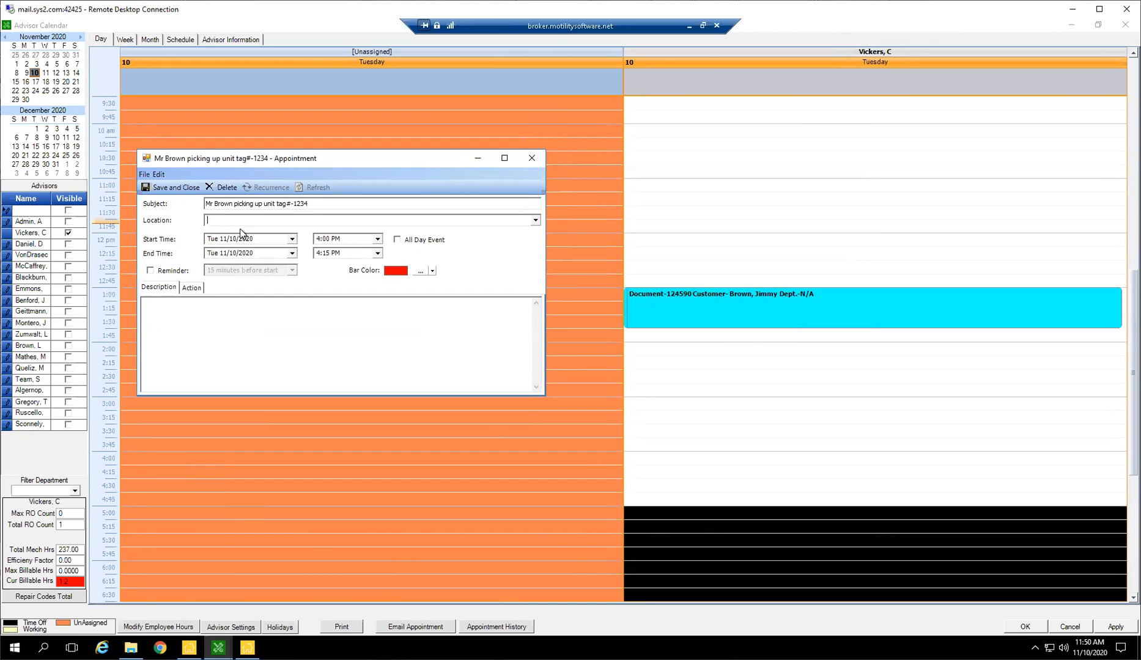
Change the pickup appointment's bar color to green, then save and close it.
{"action": "left_click", "coordinate": [343, 253]}
{"action": "left_click", "coordinate": [423, 272]}
{"action": "left_click", "coordinate": [546, 221]}
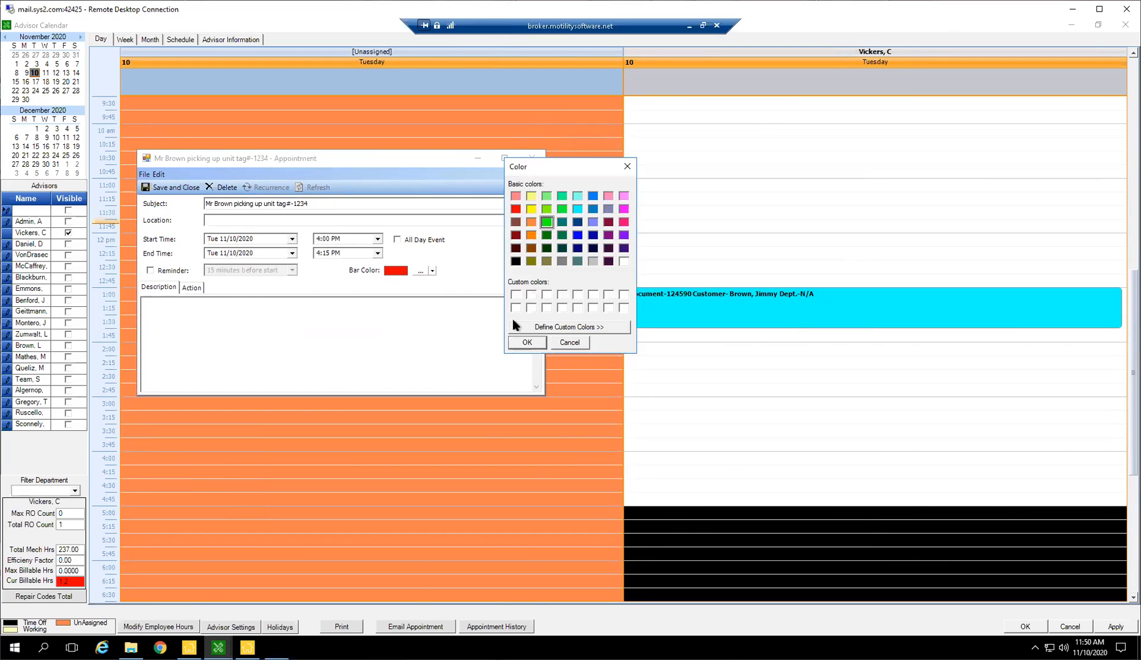
{"action": "left_click", "coordinate": [517, 345]}
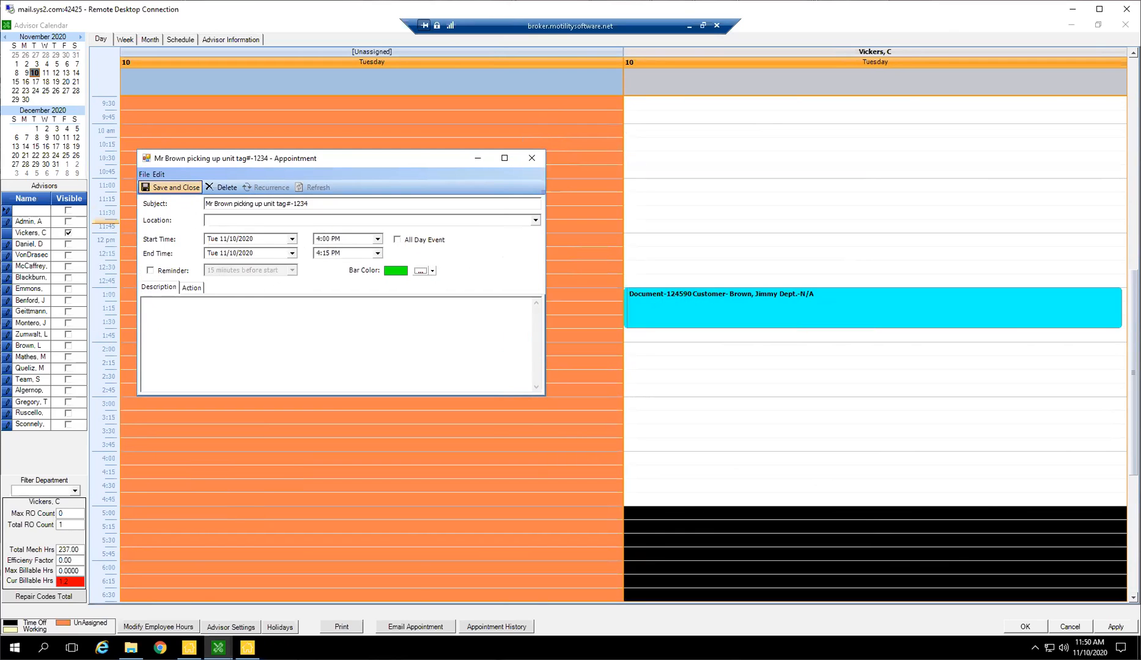
{"action": "left_click", "coordinate": [170, 187]}
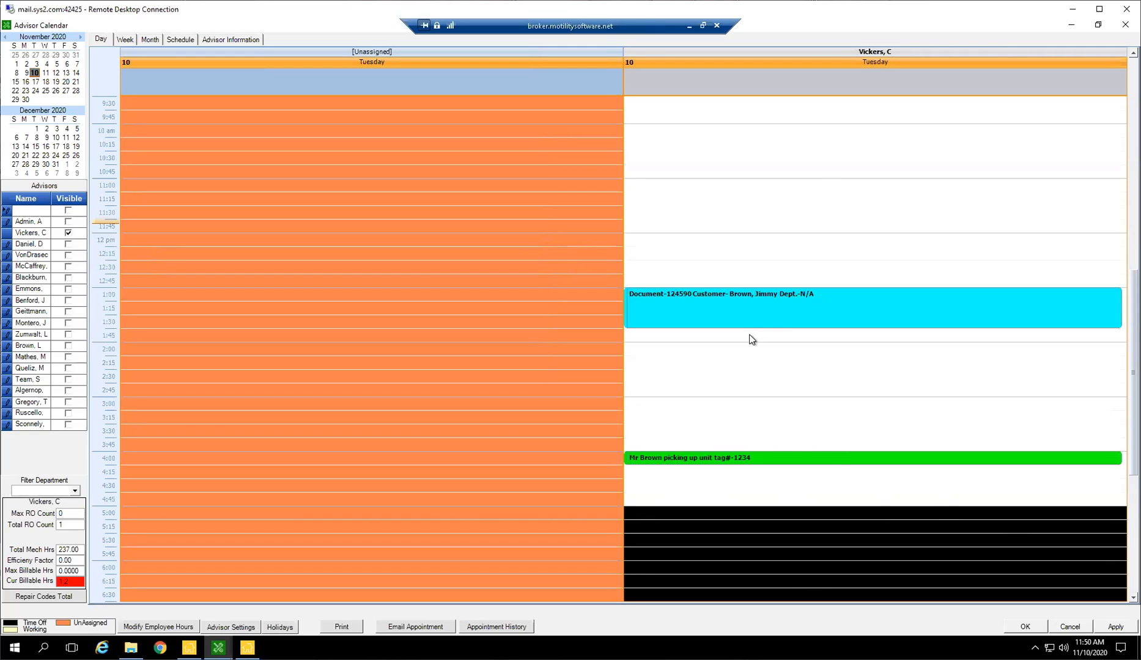
View the advisor's day on December 17, then return to November 10 and select the 1:00 PM appointment.
{"action": "right_click", "coordinate": [717, 302]}
{"action": "left_click", "coordinate": [28, 143]}
{"action": "left_click", "coordinate": [55, 147]}
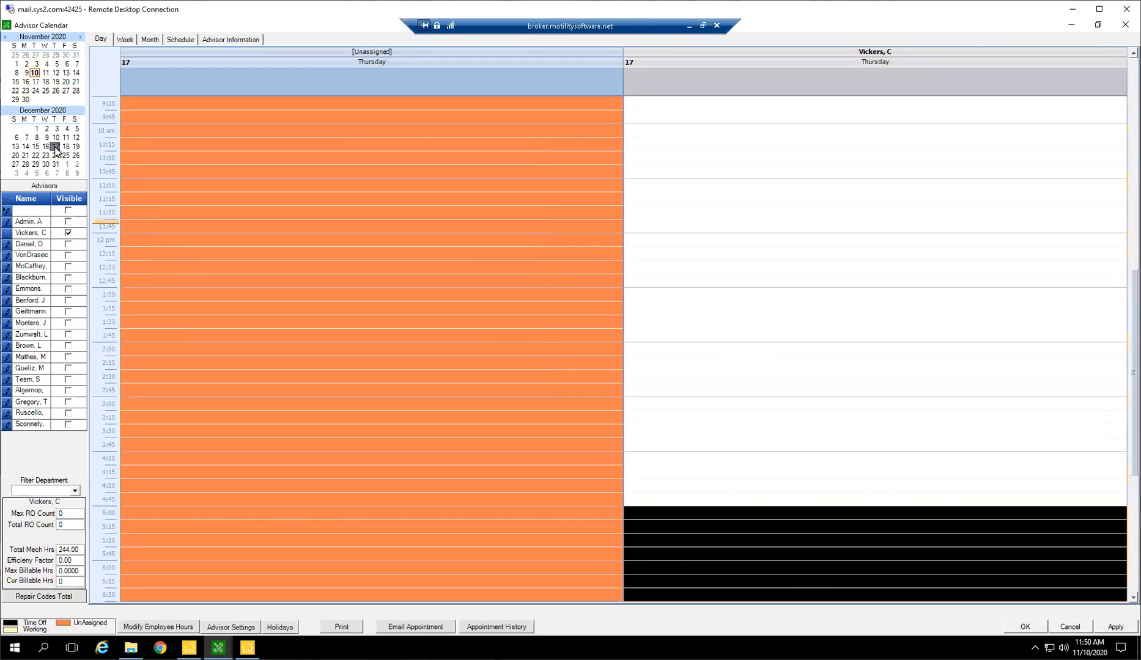
{"action": "left_click", "coordinate": [35, 73]}
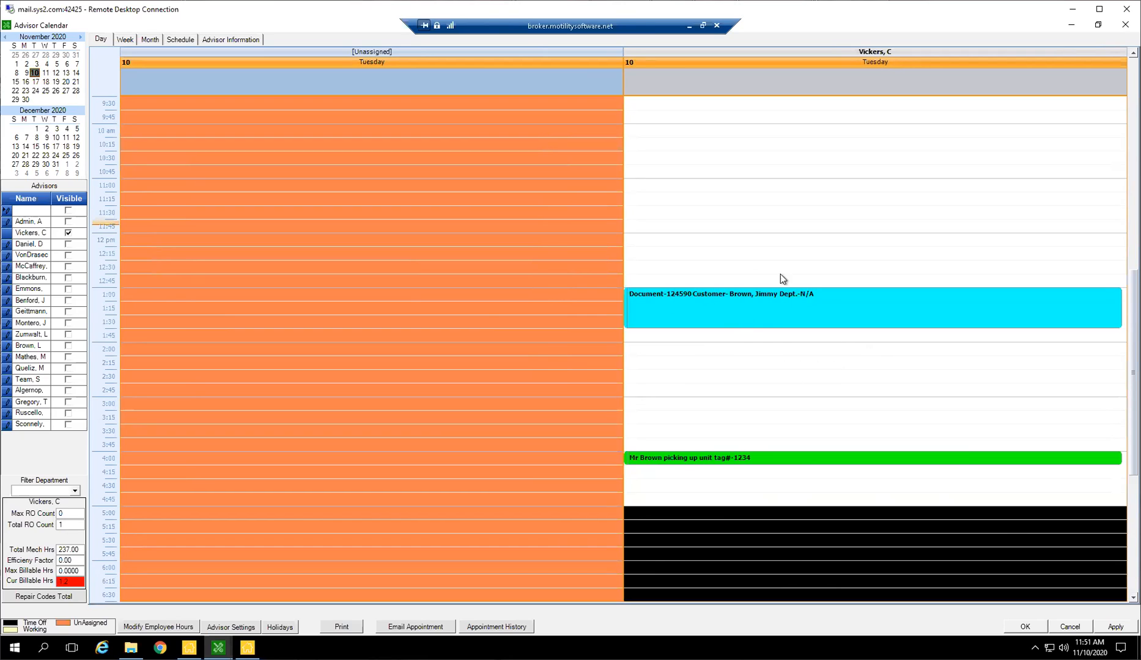
{"action": "left_click", "coordinate": [729, 318]}
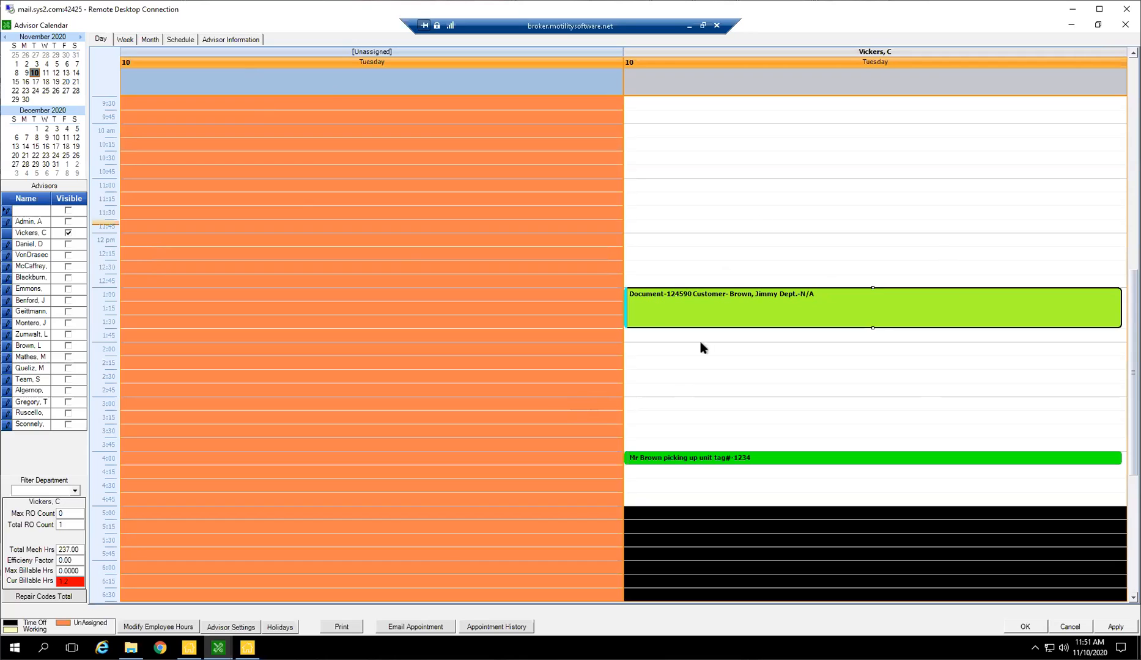
Display the advisor's calendar for November 3, then November 2 to 6, then November 9 to 13.
{"action": "left_click", "coordinate": [33, 64]}
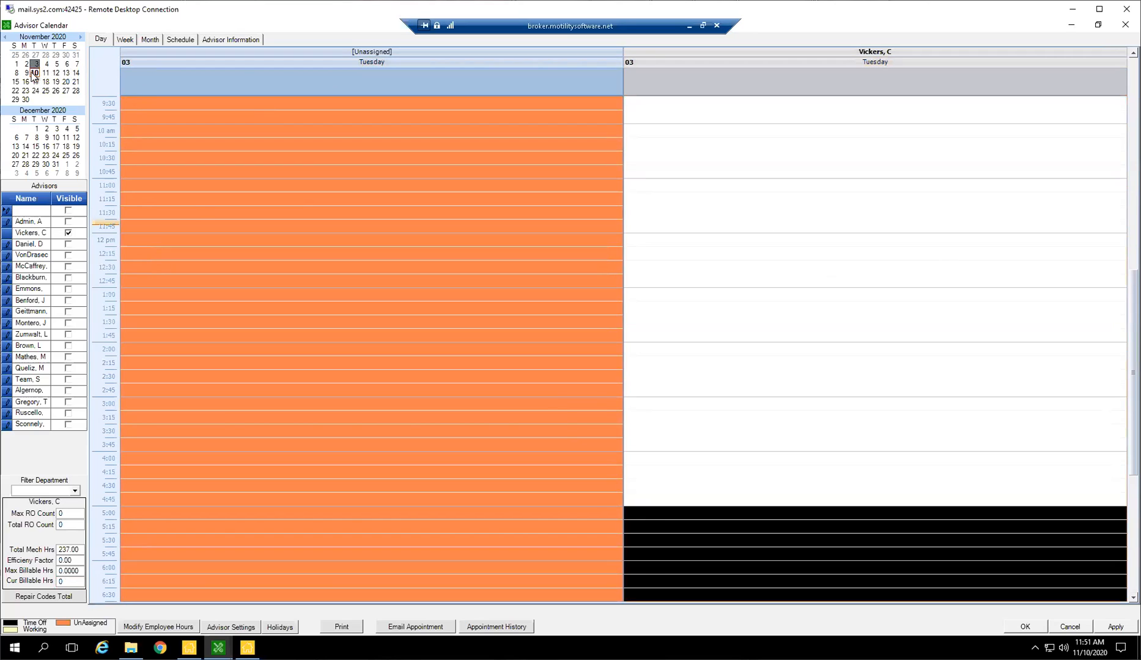
{"action": "left_click", "coordinate": [26, 64]}
{"action": "left_click_drag", "start_coordinate": [26, 66], "coordinate": [67, 64]}
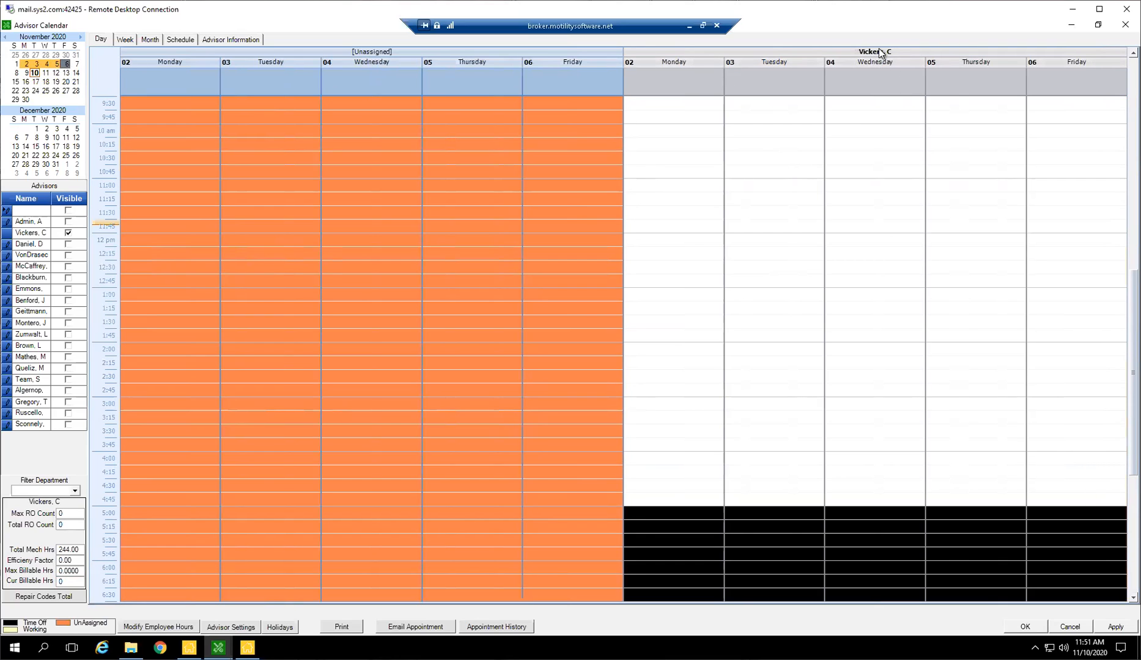
{"action": "scroll", "coordinate": [972, 339], "scroll_direction": "up", "scroll_amount": 1}
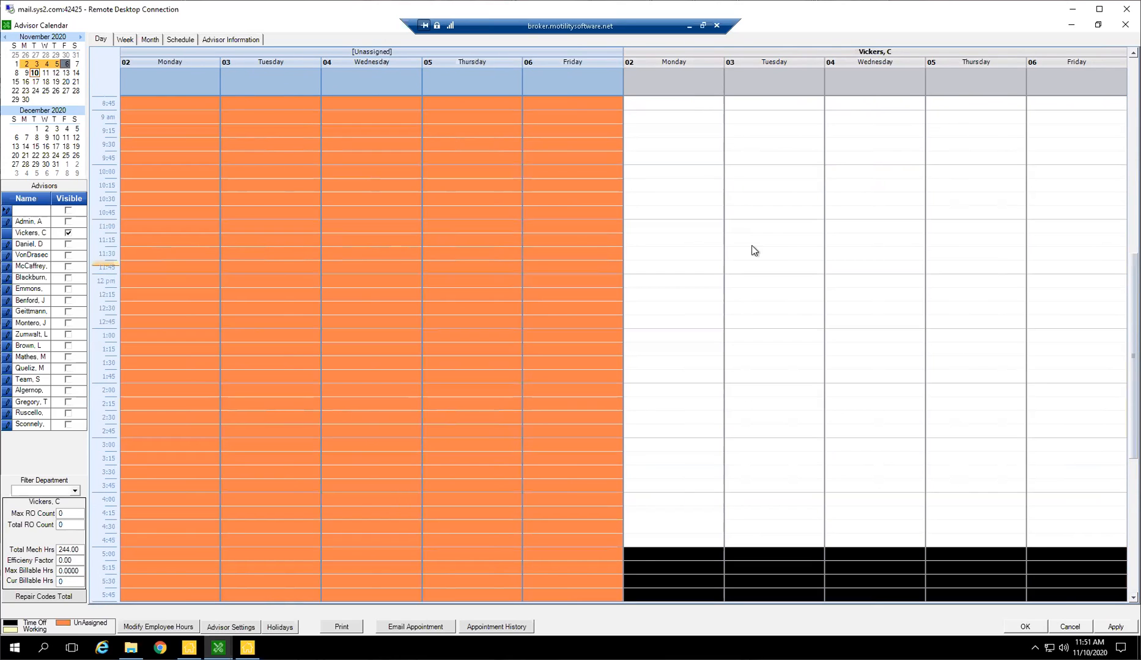
{"action": "left_click_drag", "start_coordinate": [27, 72], "coordinate": [66, 75]}
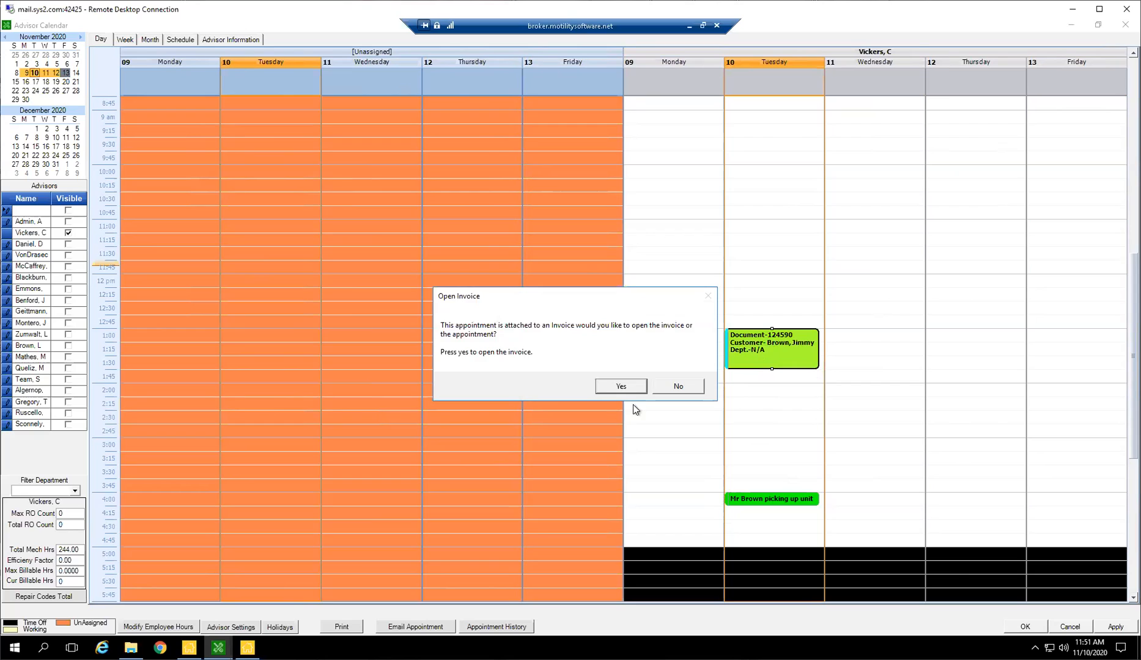
View the 1:00 PM appointment's own details instead of its invoice, then close them and the advisor calendar.
{"action": "left_click", "coordinate": [678, 386]}
{"action": "left_click", "coordinate": [539, 166]}
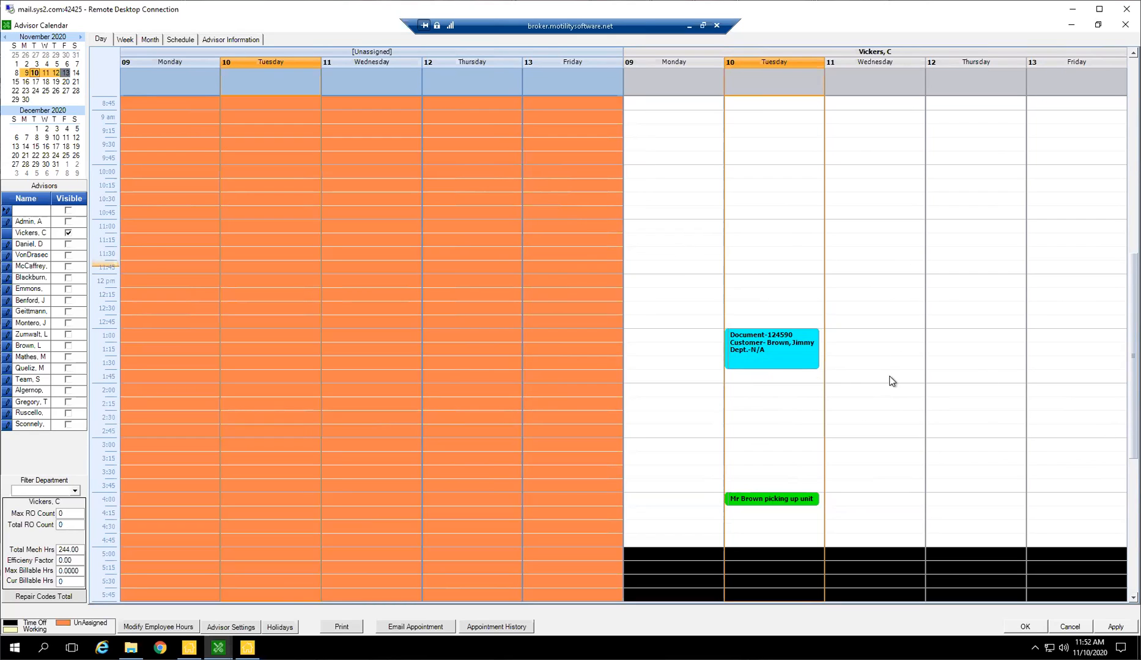
{"action": "left_click", "coordinate": [1020, 628]}
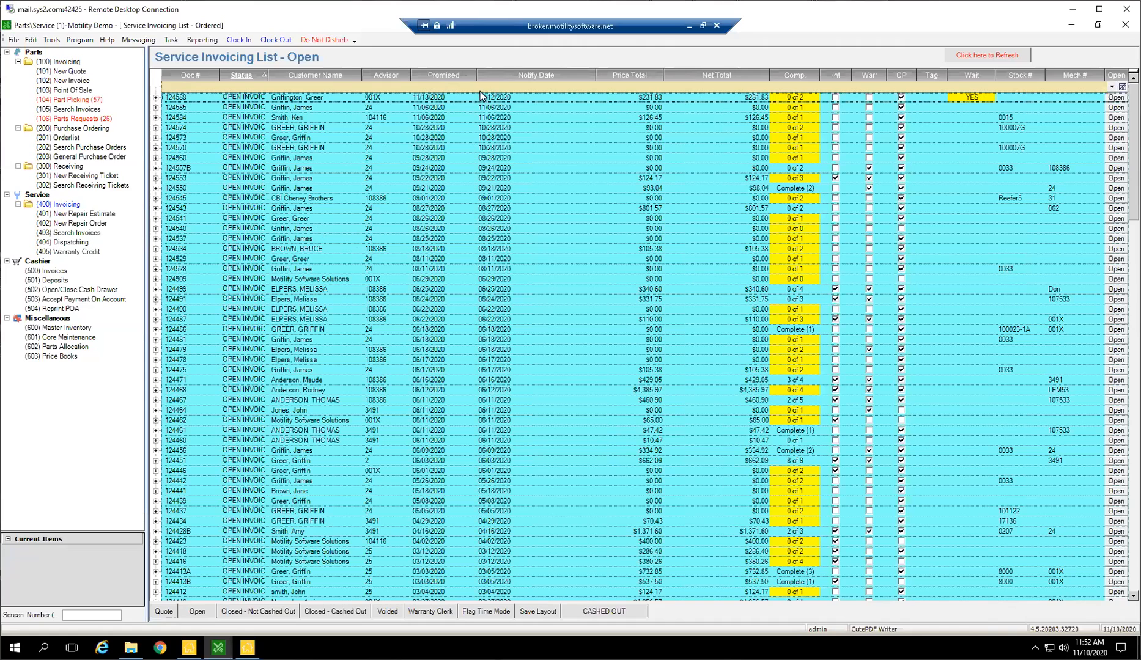
Look through the open service invoices and open the repair order for stock number 0207.
{"action": "left_click_drag", "start_coordinate": [421, 101], "coordinate": [428, 220]}
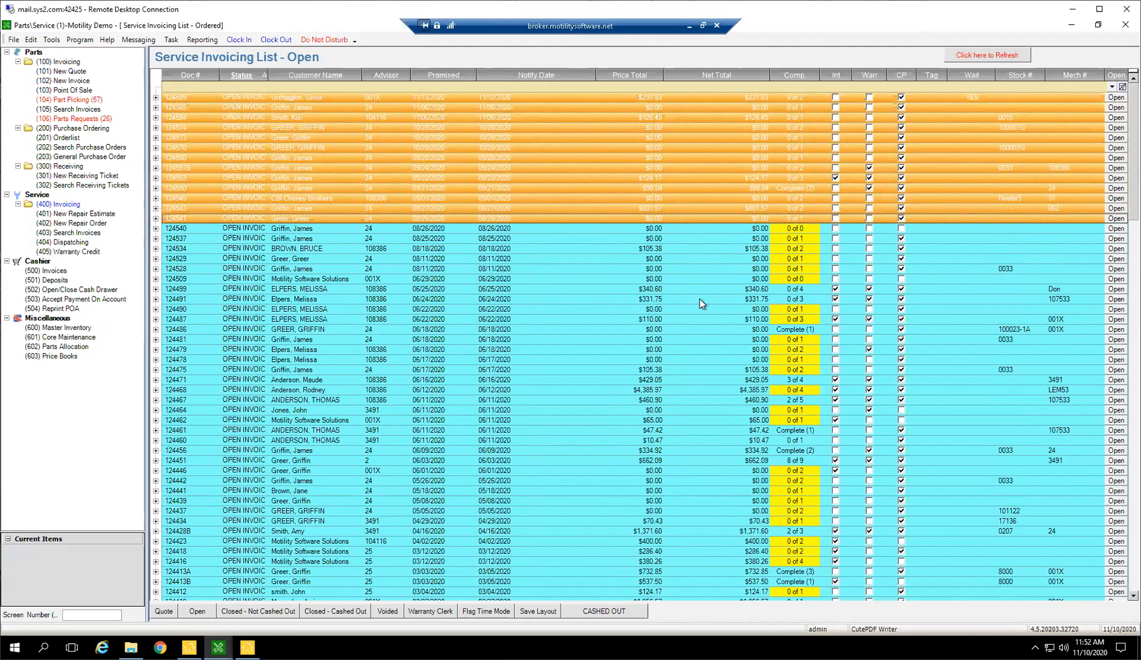
{"action": "left_click", "coordinate": [562, 280]}
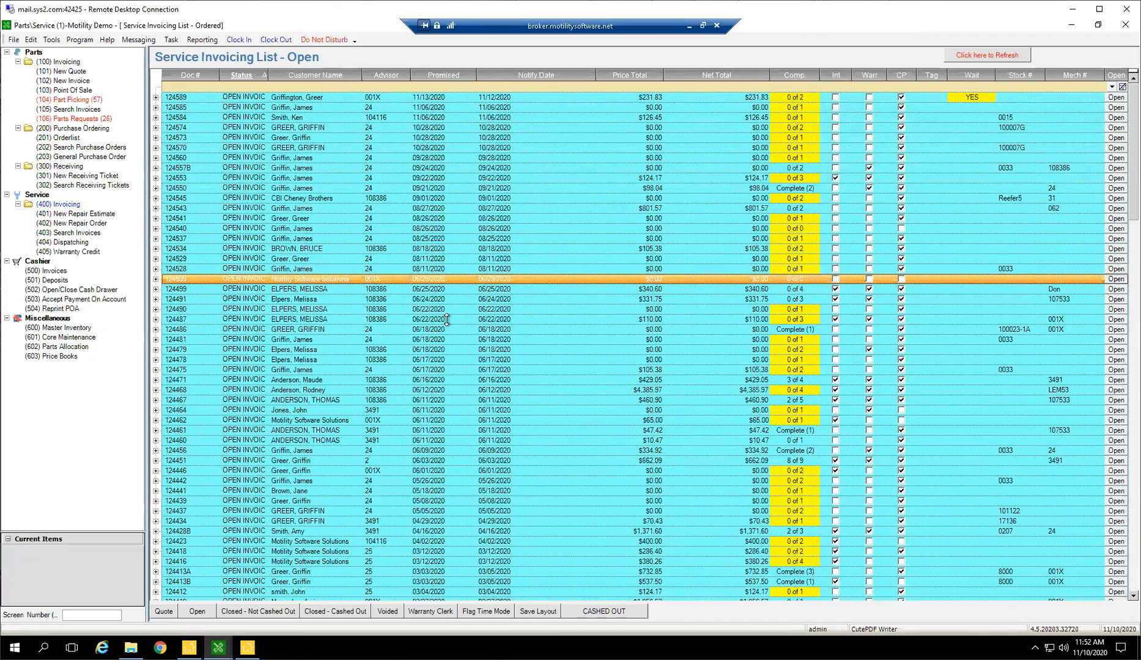
{"action": "scroll", "coordinate": [553, 263], "scroll_direction": "down", "scroll_amount": 2}
{"action": "scroll", "coordinate": [552, 256], "scroll_direction": "down", "scroll_amount": 4}
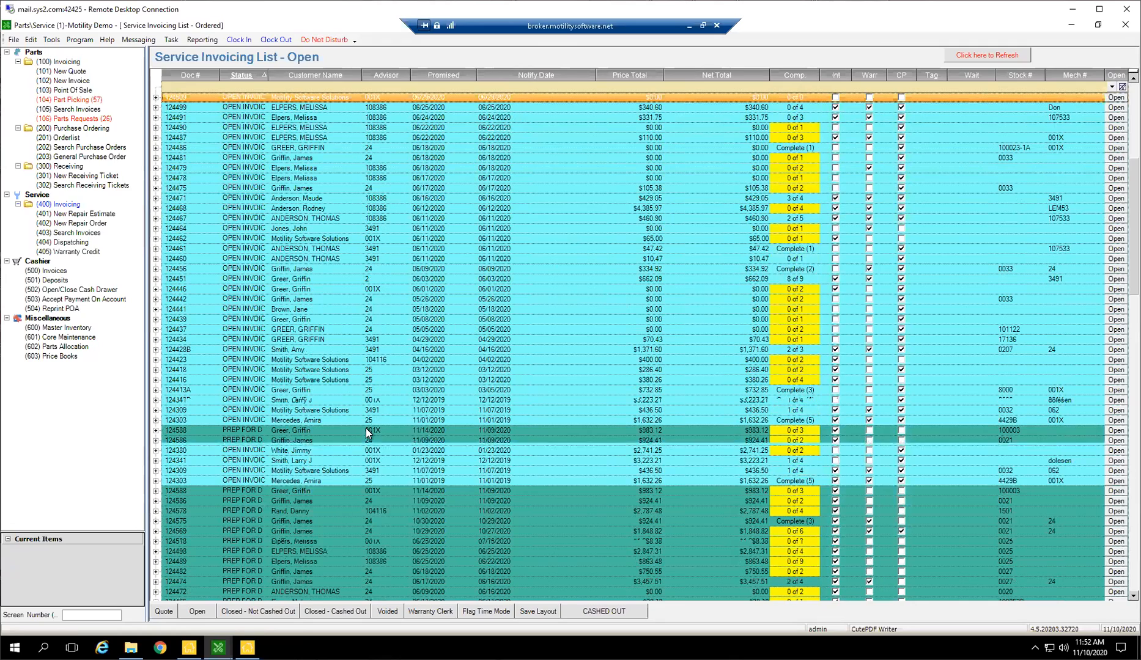
{"action": "scroll", "coordinate": [332, 449], "scroll_direction": "down", "scroll_amount": 3}
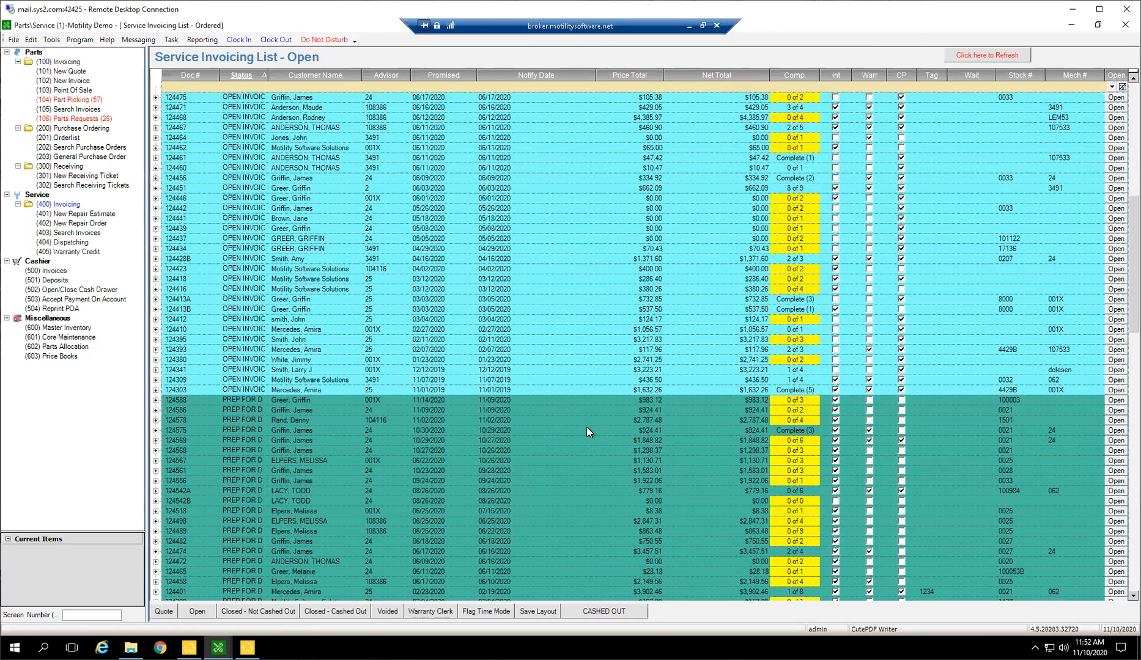
{"action": "double_click", "coordinate": [662, 256]}
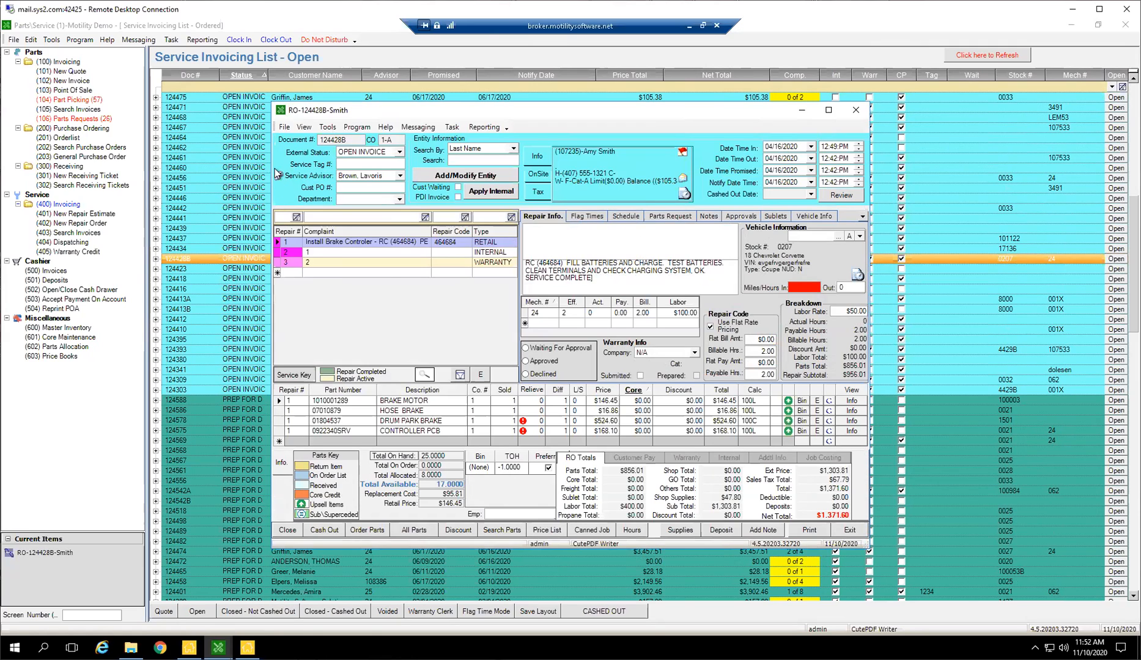
Set the repair order's Date Time In to 11/10/2020 at 02:00 PM.
{"action": "left_click", "coordinate": [771, 148]}
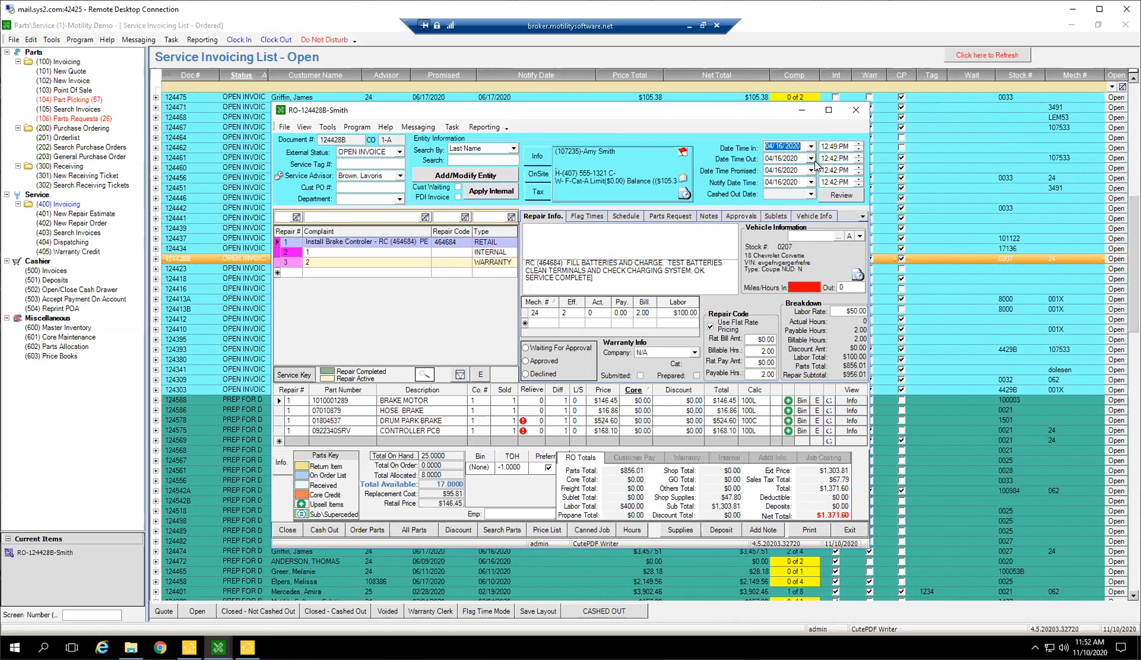
{"action": "type", "text": "11/10/2020"}
{"action": "key", "text": "Tab"}
{"action": "left_click", "coordinate": [830, 146]}
{"action": "type", "text": "200"}
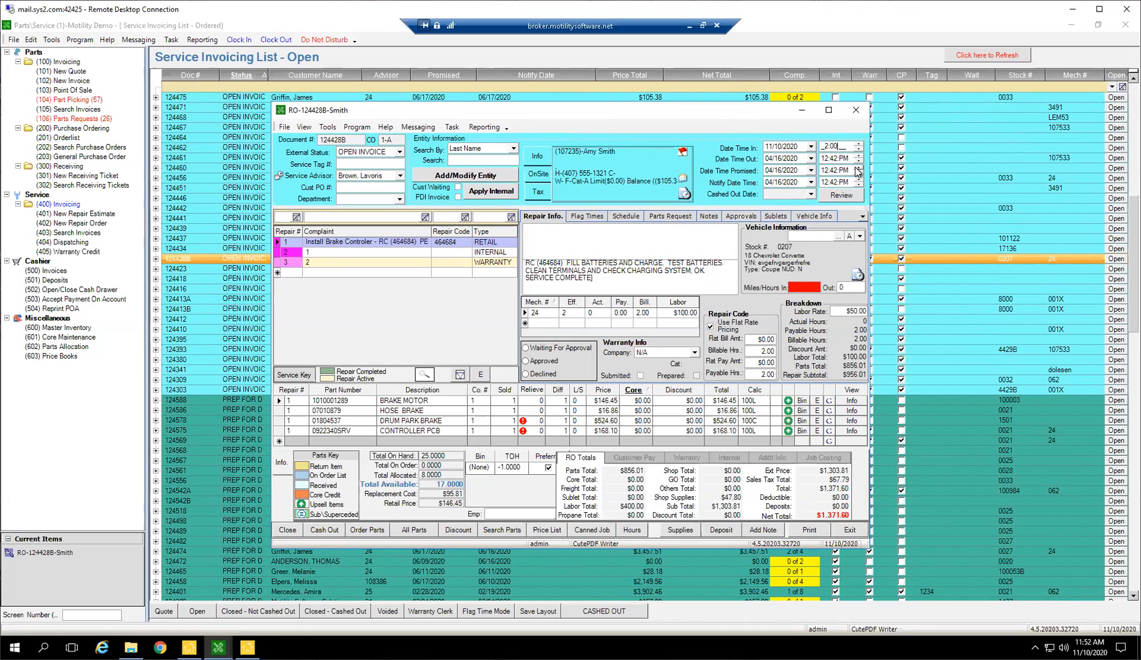
{"action": "key", "text": "Tab"}
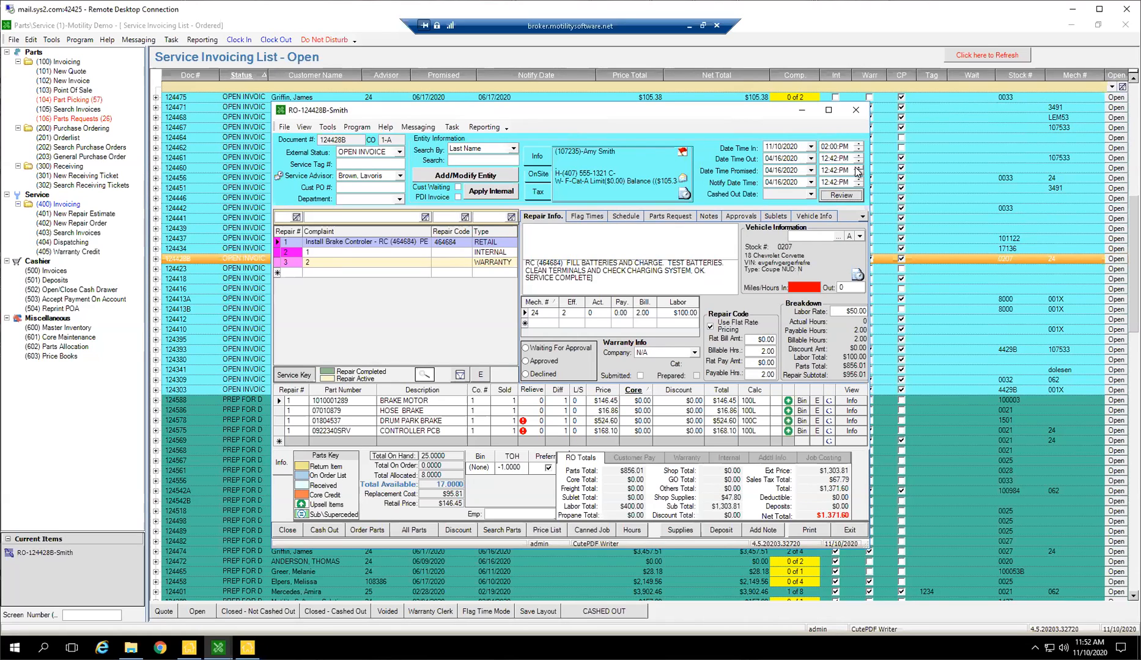
Open the advisor calendar from the repair order, try extending the 4:00 PM pickup appointment to 4:45 PM, and cancel out.
{"action": "left_click", "coordinate": [281, 174]}
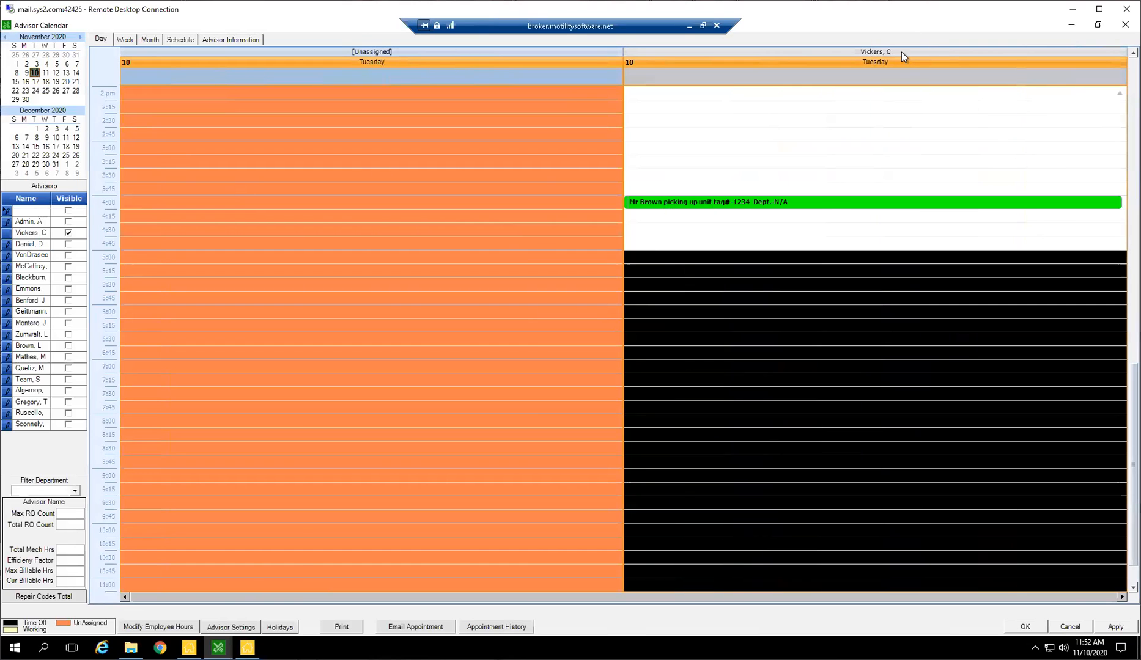
{"action": "left_click_drag", "start_coordinate": [831, 209], "coordinate": [836, 233]}
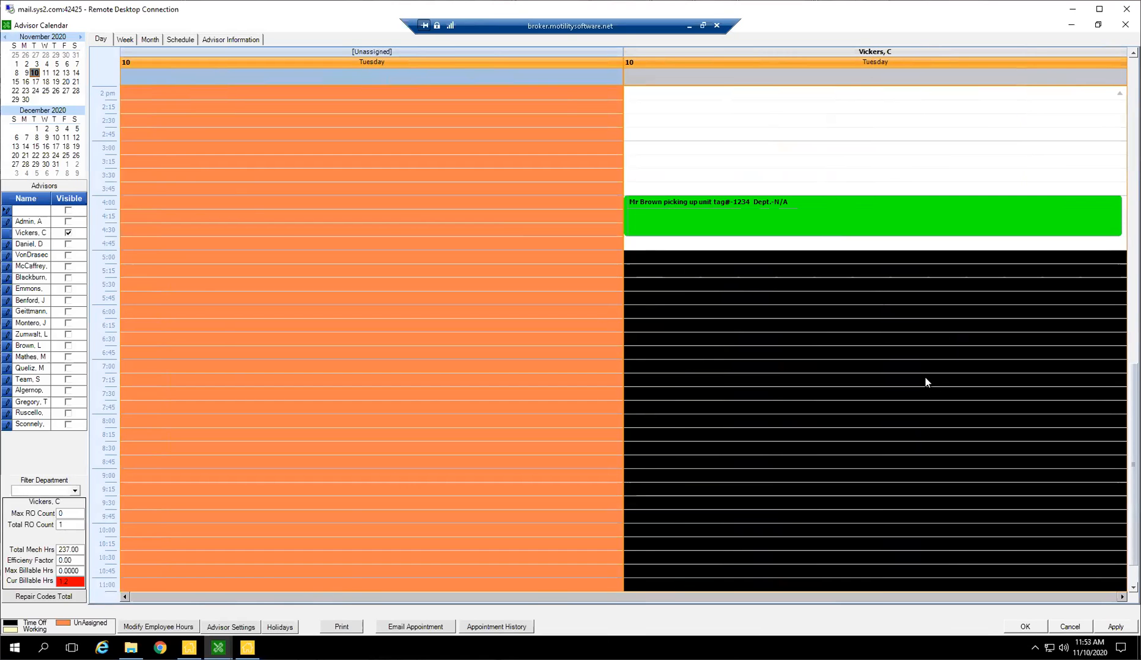
{"action": "scroll", "coordinate": [920, 369], "scroll_direction": "down", "scroll_amount": 1}
{"action": "scroll", "coordinate": [919, 367], "scroll_direction": "up", "scroll_amount": 3}
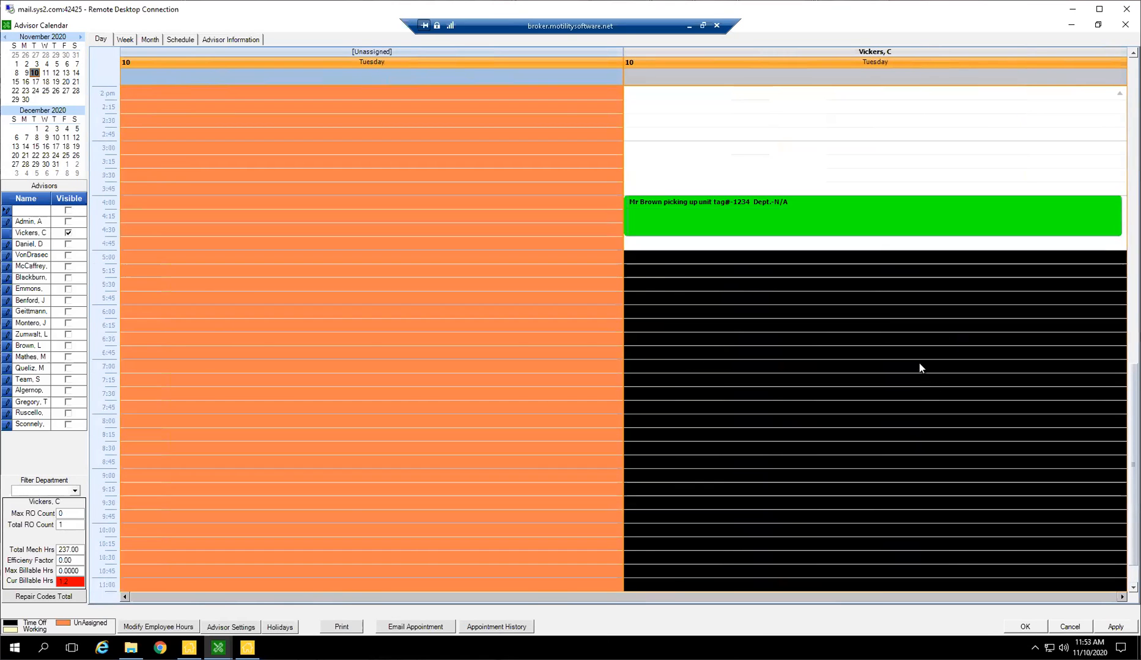
{"action": "left_click", "coordinate": [1075, 629]}
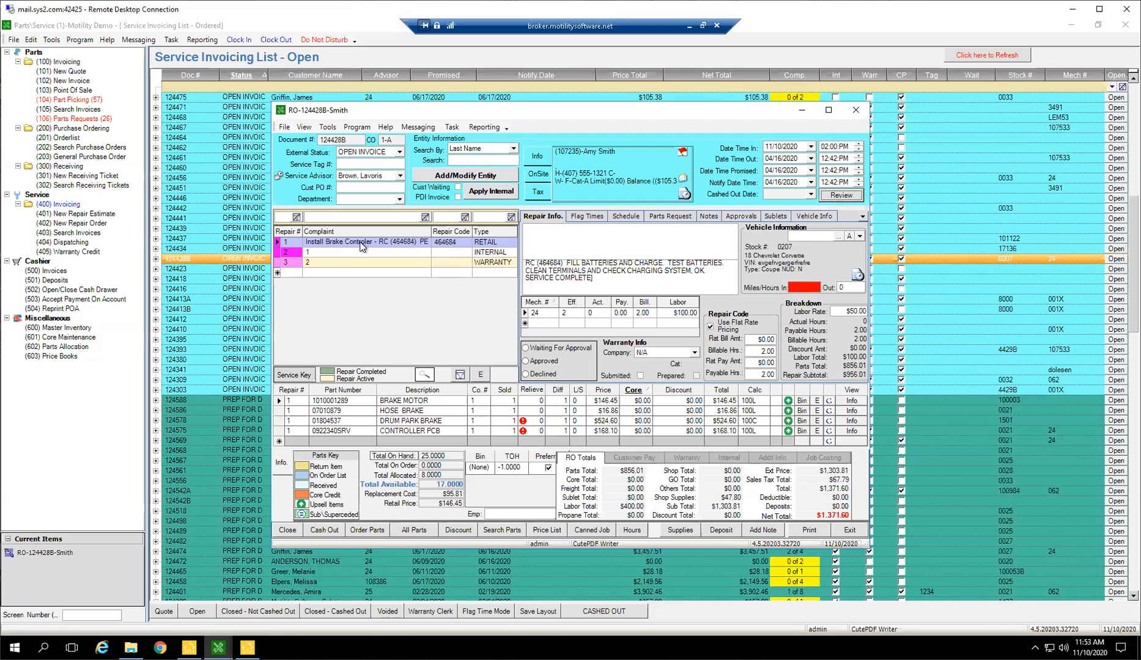
Bring up the complete canned jobs list for modification and start a new canned job.
{"action": "left_click", "coordinate": [30, 40]}
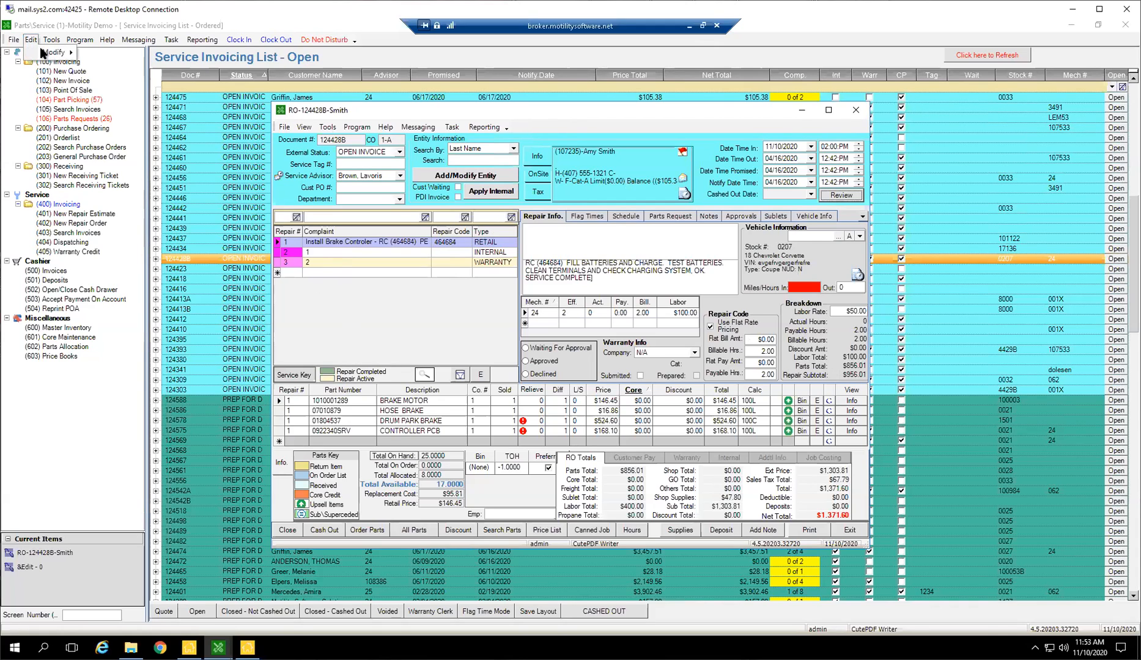
{"action": "mouse_move", "coordinate": [53, 55]}
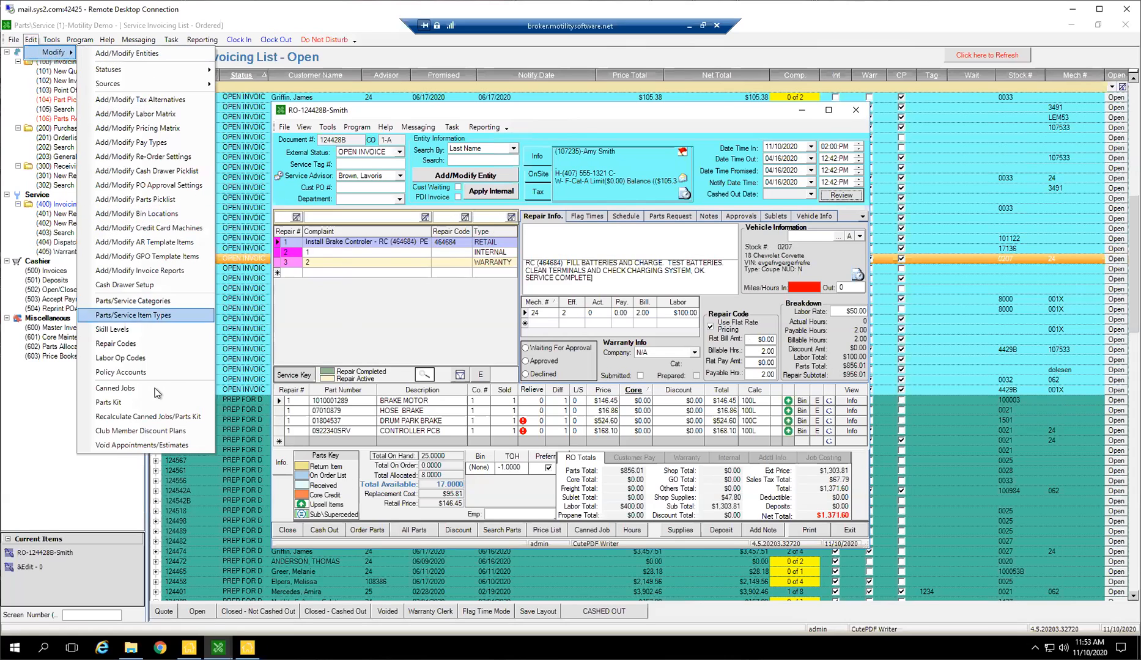
{"action": "left_click", "coordinate": [125, 389]}
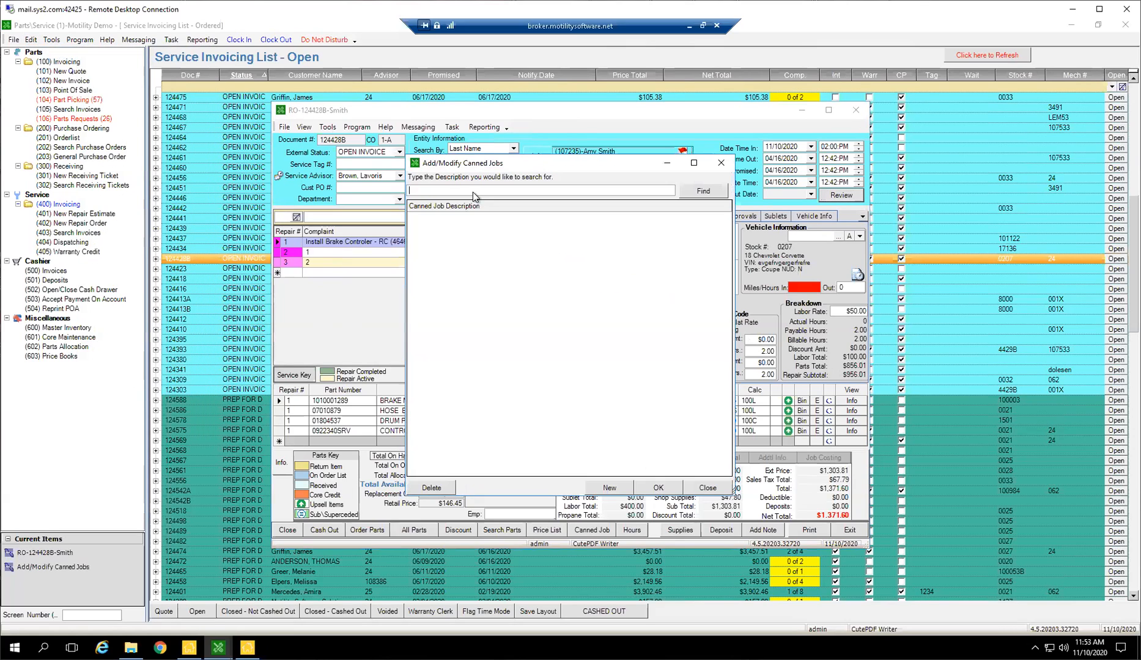
{"action": "left_click", "coordinate": [702, 191]}
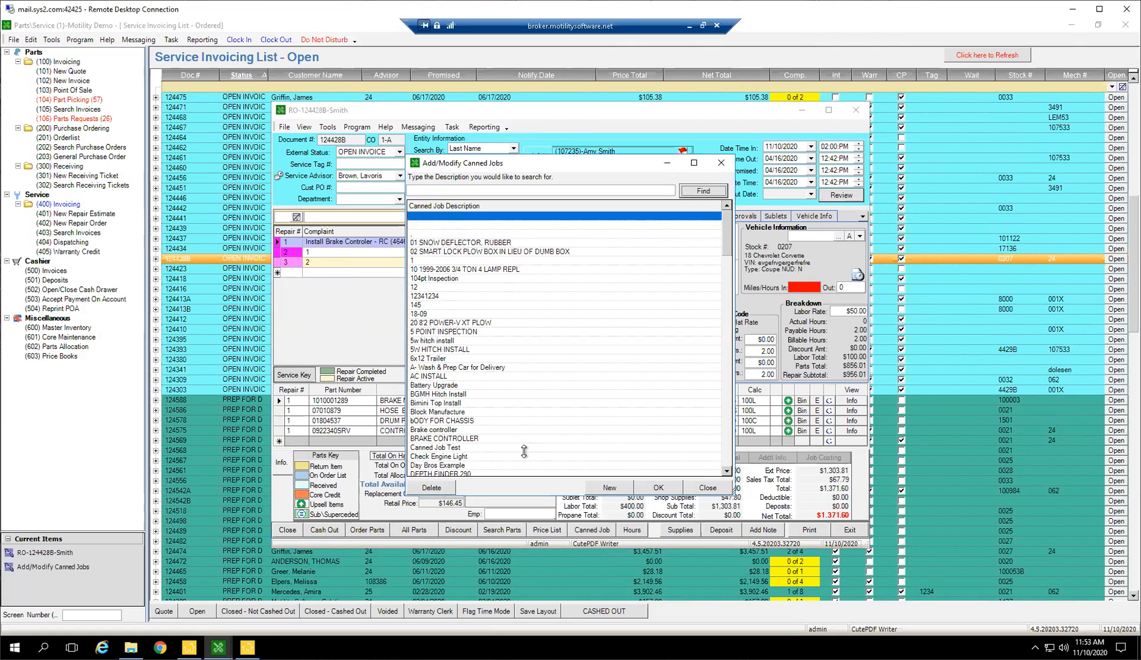
{"action": "left_click", "coordinate": [609, 487]}
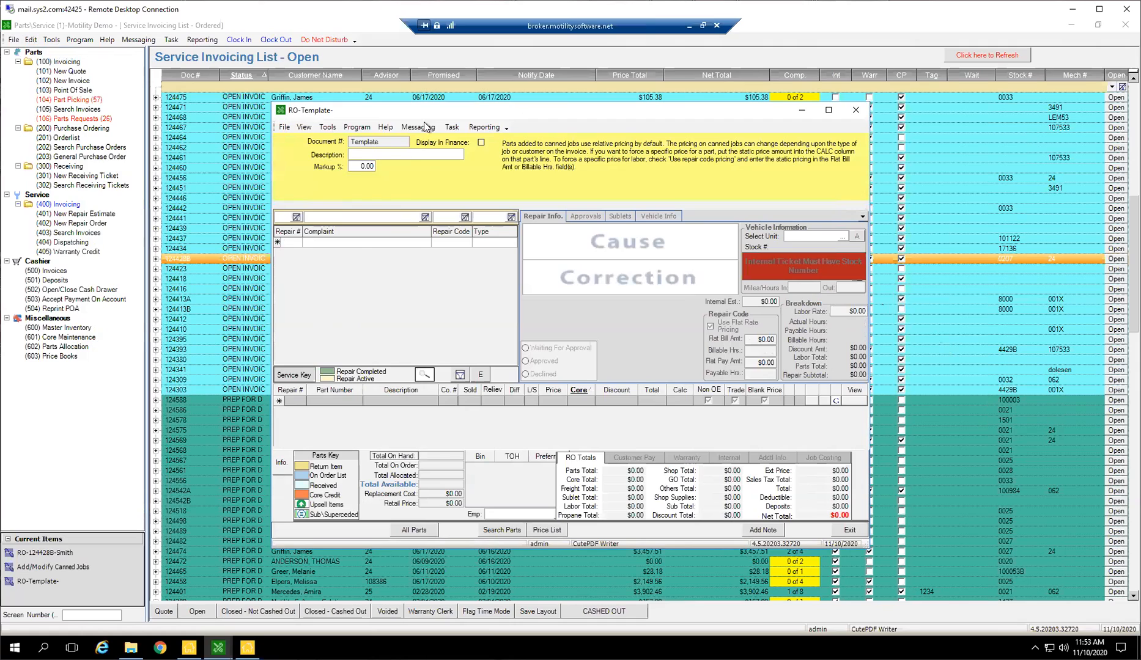
Describe the canned job as "Canned Job Template" and switch Display In Finance on and off again.
{"action": "type", "text": "Canned Job Template"}
{"action": "left_click", "coordinate": [481, 144]}
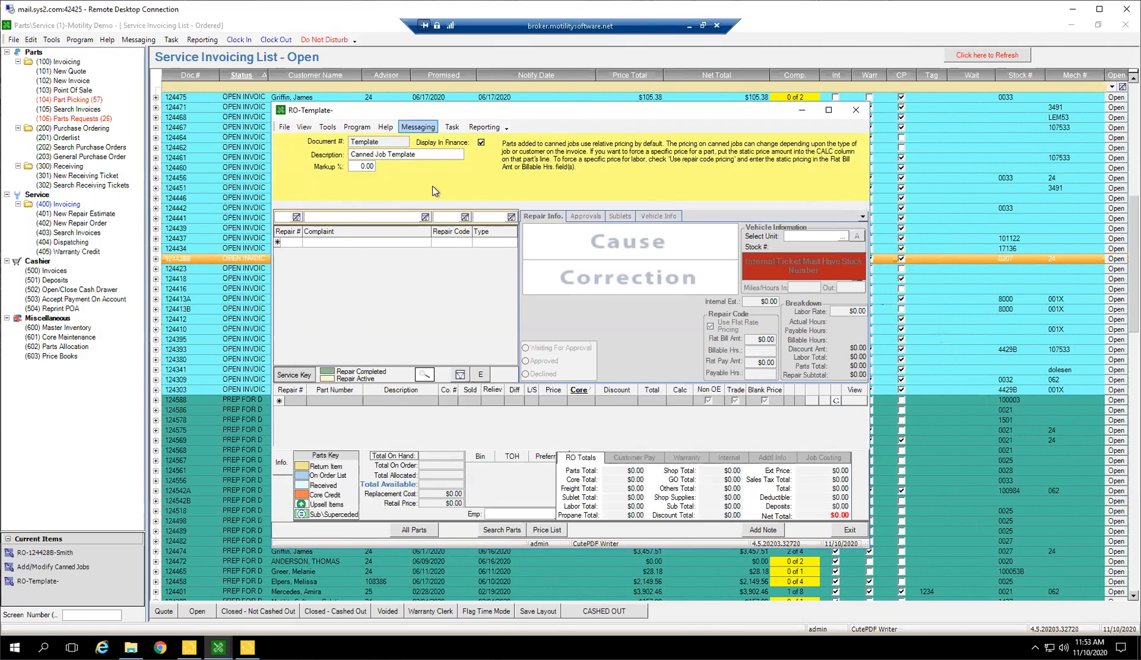
{"action": "left_click", "coordinate": [481, 141]}
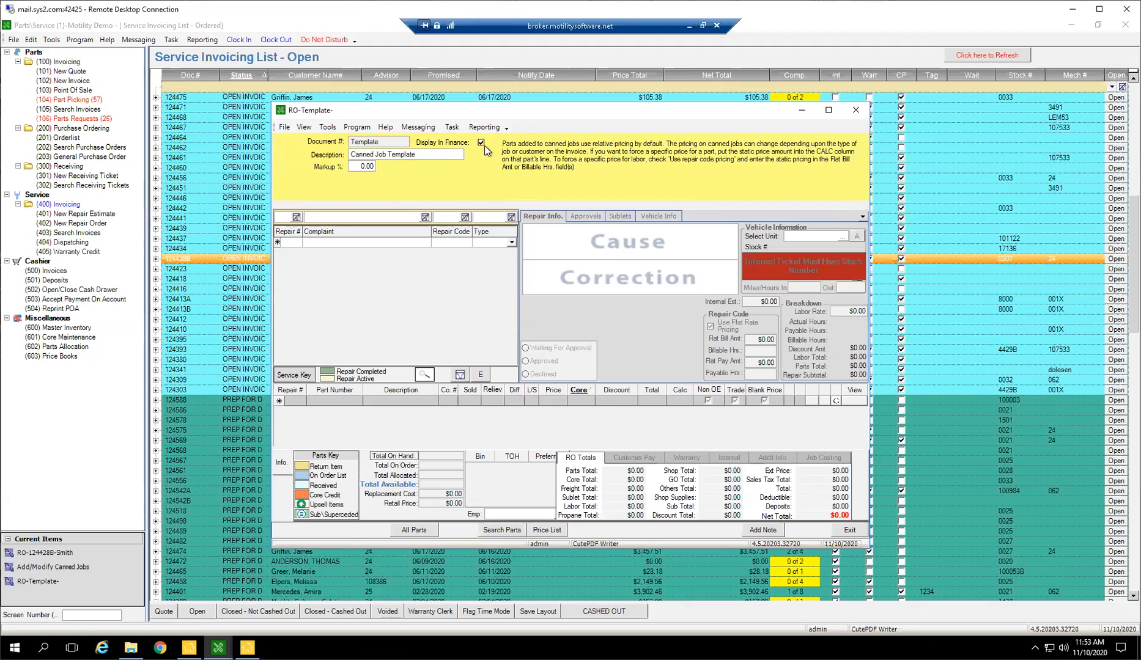
Add three repair lines to the canned job template with complaints 1, 2 and 3.
{"action": "left_click", "coordinate": [344, 245]}
{"action": "type", "text": "1"}
{"action": "key", "text": "Return"}
{"action": "type", "text": "2"}
{"action": "key", "text": "Return"}
{"action": "type", "text": "3"}
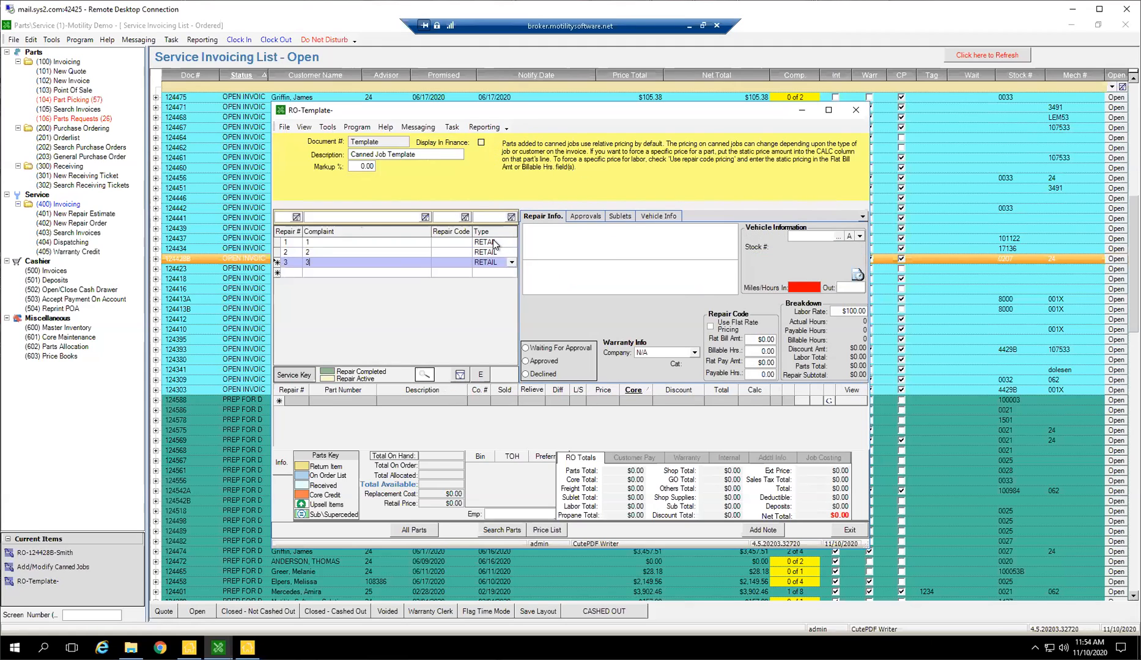
Browse the available repair types for repair 1 of the canned job and keep RETAIL.
{"action": "left_click", "coordinate": [508, 243]}
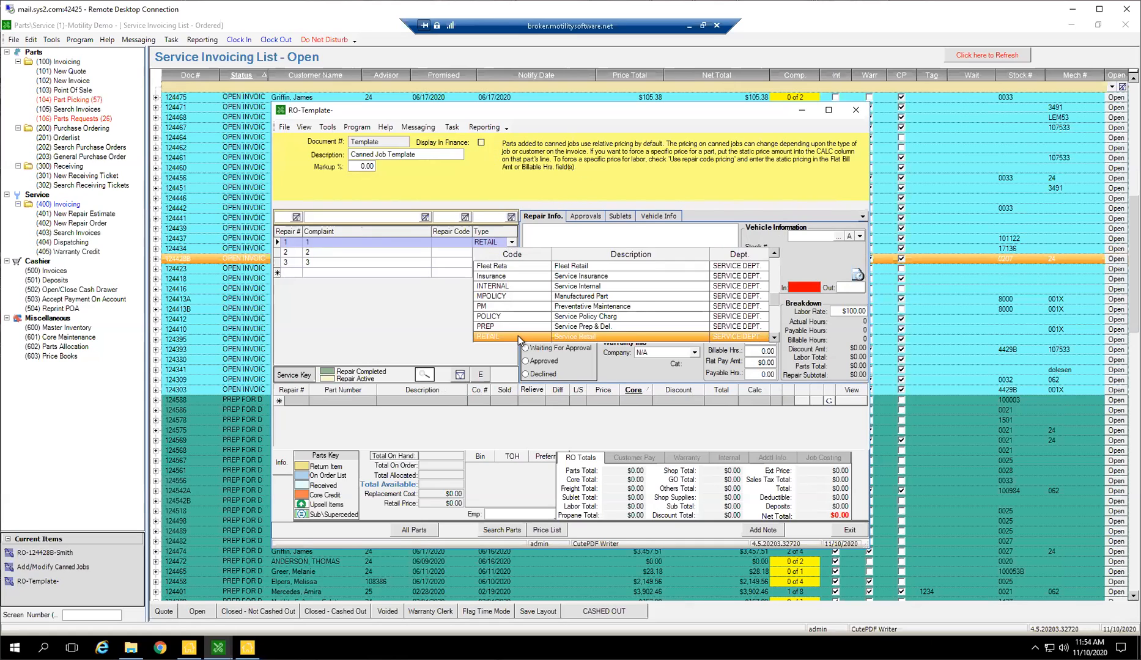
{"action": "scroll", "coordinate": [584, 324], "scroll_direction": "up", "scroll_amount": 1}
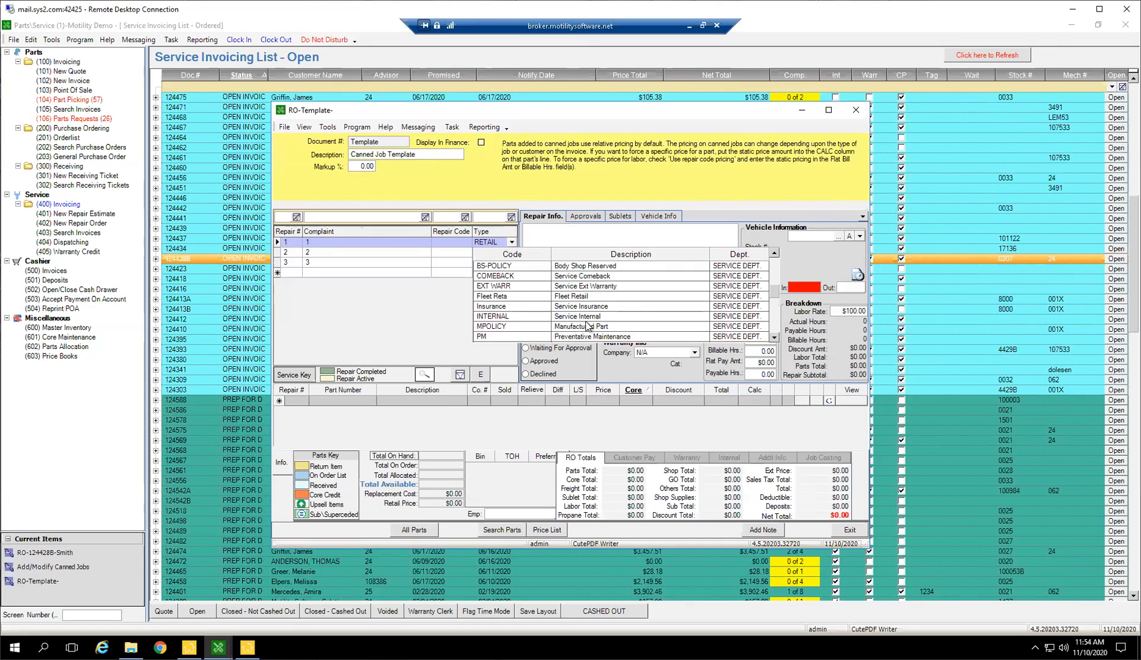
{"action": "scroll", "coordinate": [592, 303], "scroll_direction": "down", "scroll_amount": 1}
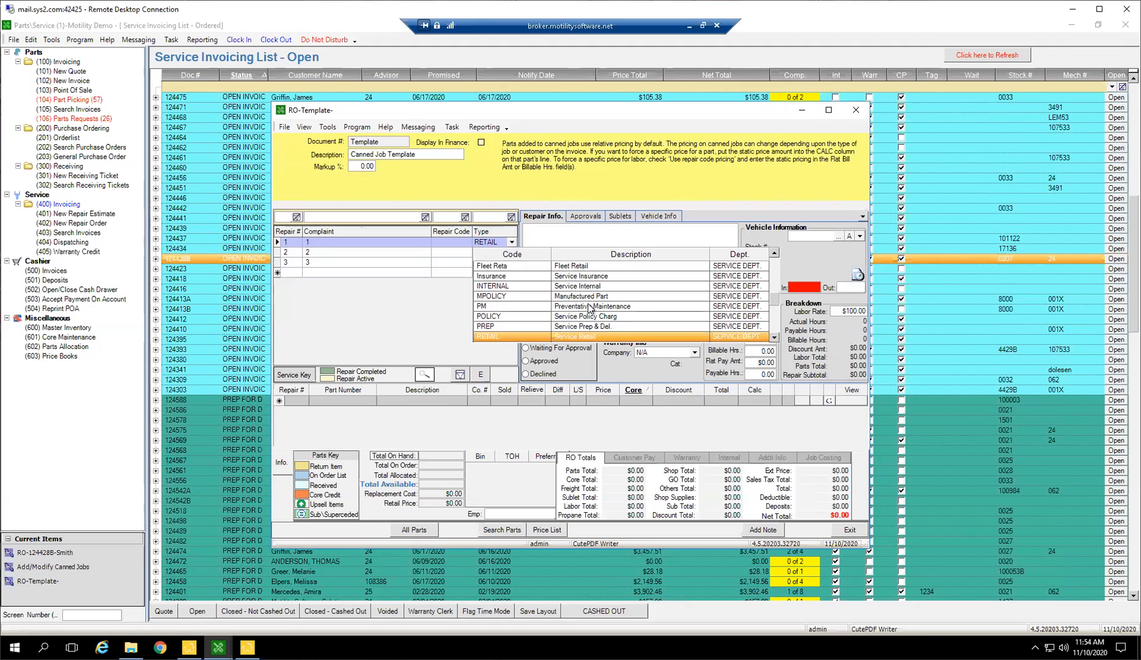
{"action": "scroll", "coordinate": [597, 312], "scroll_direction": "down", "scroll_amount": 1}
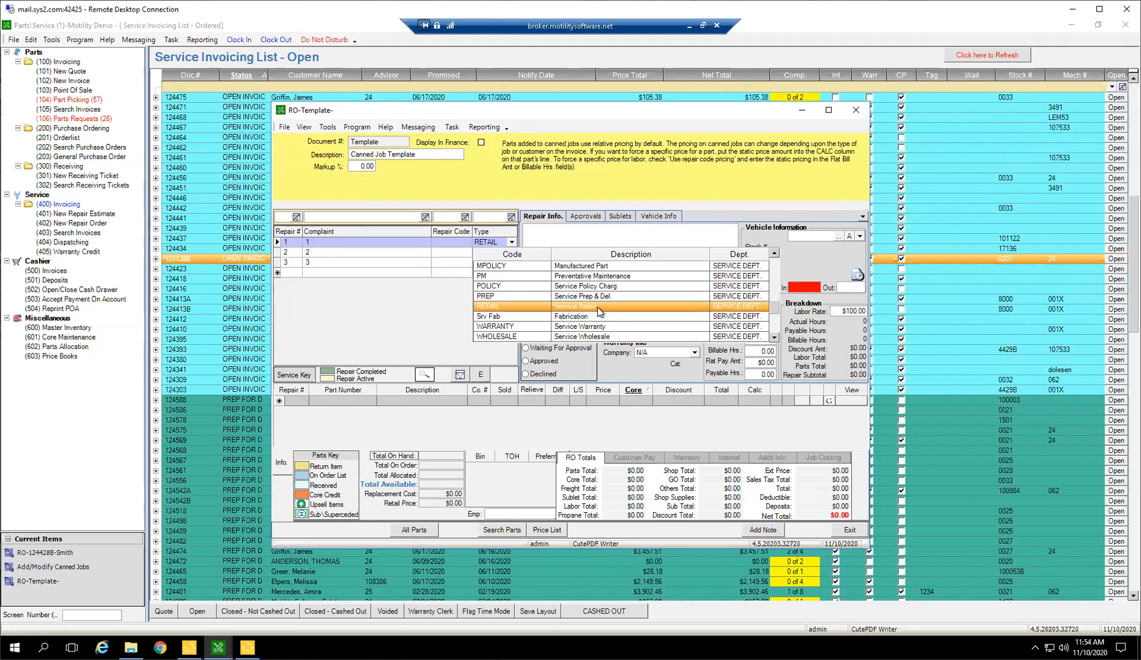
{"action": "left_click", "coordinate": [564, 306]}
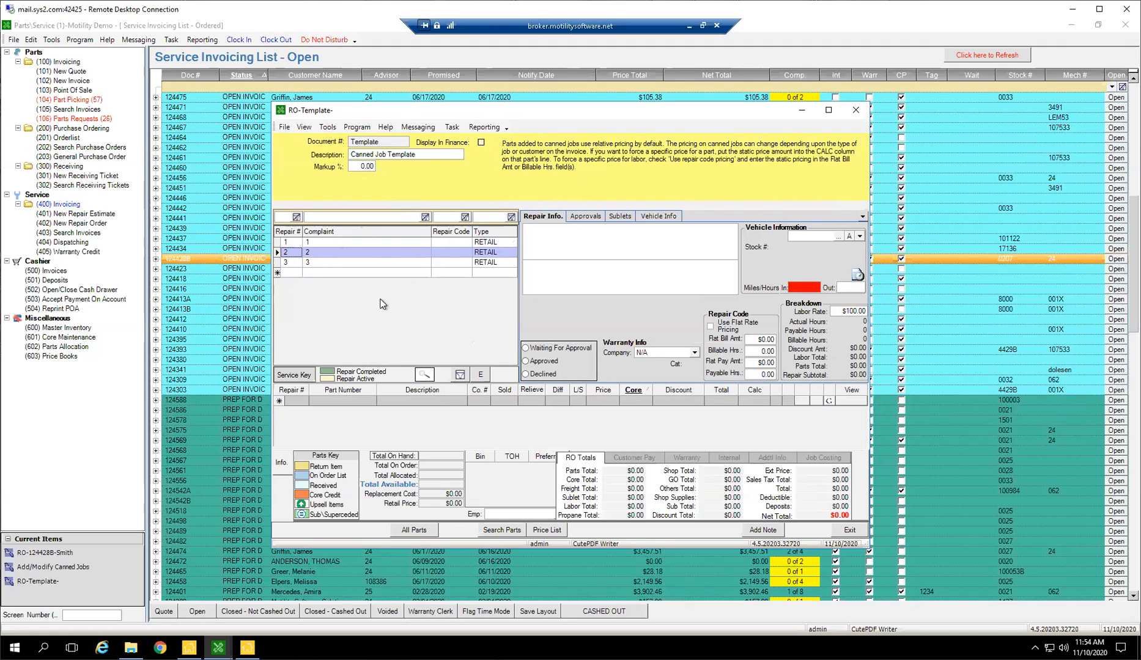
Turn on flat rate pricing for repair 2 and set its billable and payable hours to 2.
{"action": "left_click", "coordinate": [586, 229]}
{"action": "left_click", "coordinate": [575, 281]}
{"action": "left_click", "coordinate": [724, 325]}
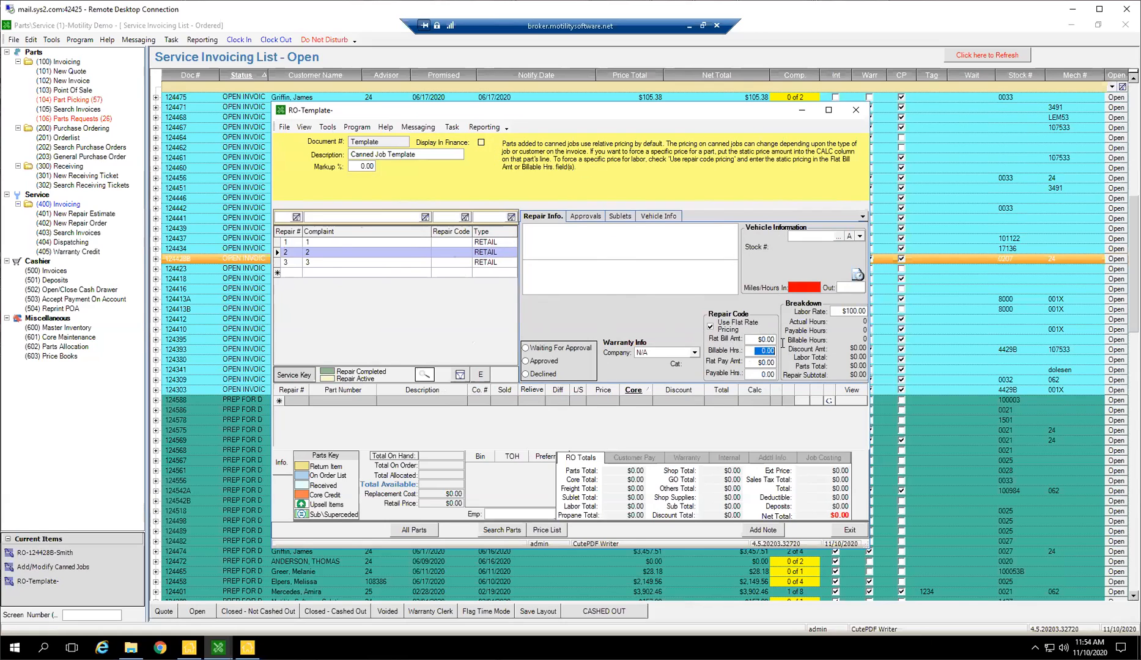
{"action": "type", "text": "2"}
{"action": "left_click", "coordinate": [763, 374]}
{"action": "key", "text": "Tab"}
Look up the repair codes and assign INT LOF to repair 2 of the canned job.
{"action": "left_click", "coordinate": [467, 252]}
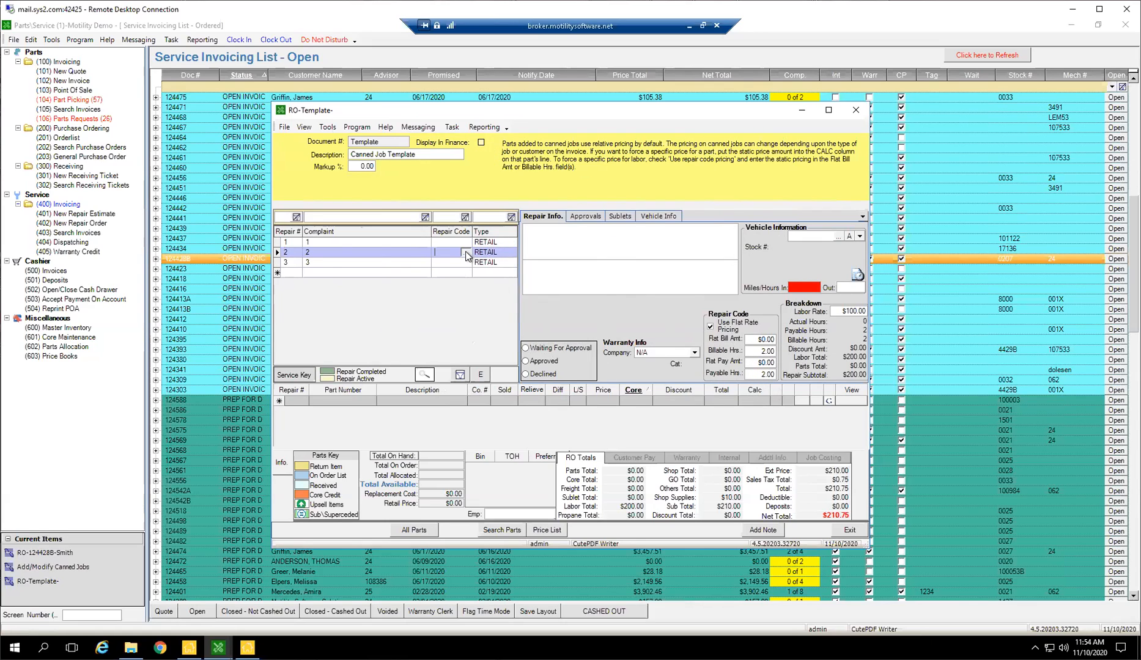
{"action": "left_click", "coordinate": [729, 194]}
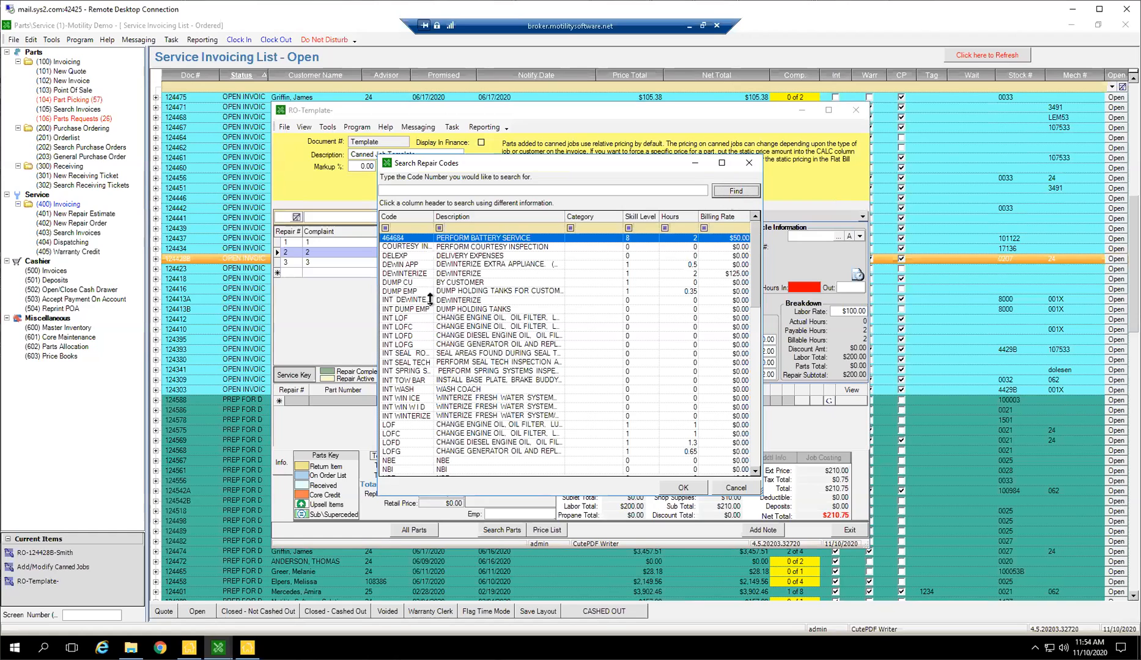
{"action": "double_click", "coordinate": [417, 318]}
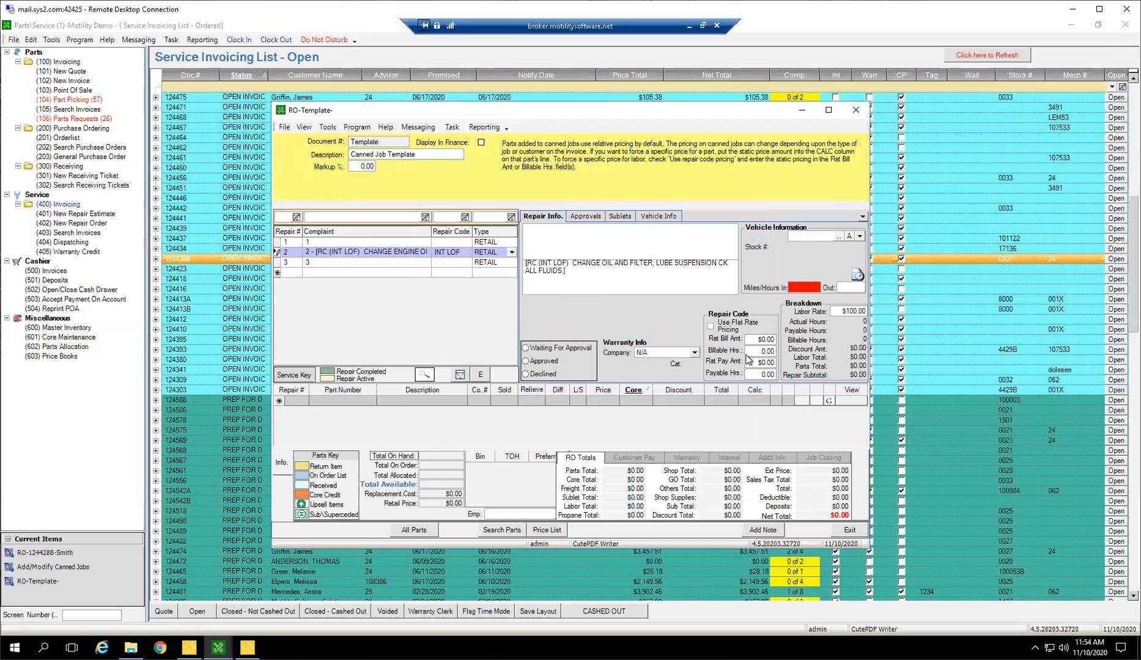
Enable flat rate pricing for the INT LOF repair and set its billable and payable hours to 1.
{"action": "left_click", "coordinate": [728, 325]}
{"action": "left_click", "coordinate": [767, 352]}
{"action": "type", "text": "1"}
{"action": "left_click", "coordinate": [761, 373]}
{"action": "type", "text": "1"}
{"action": "key", "text": "Tab"}
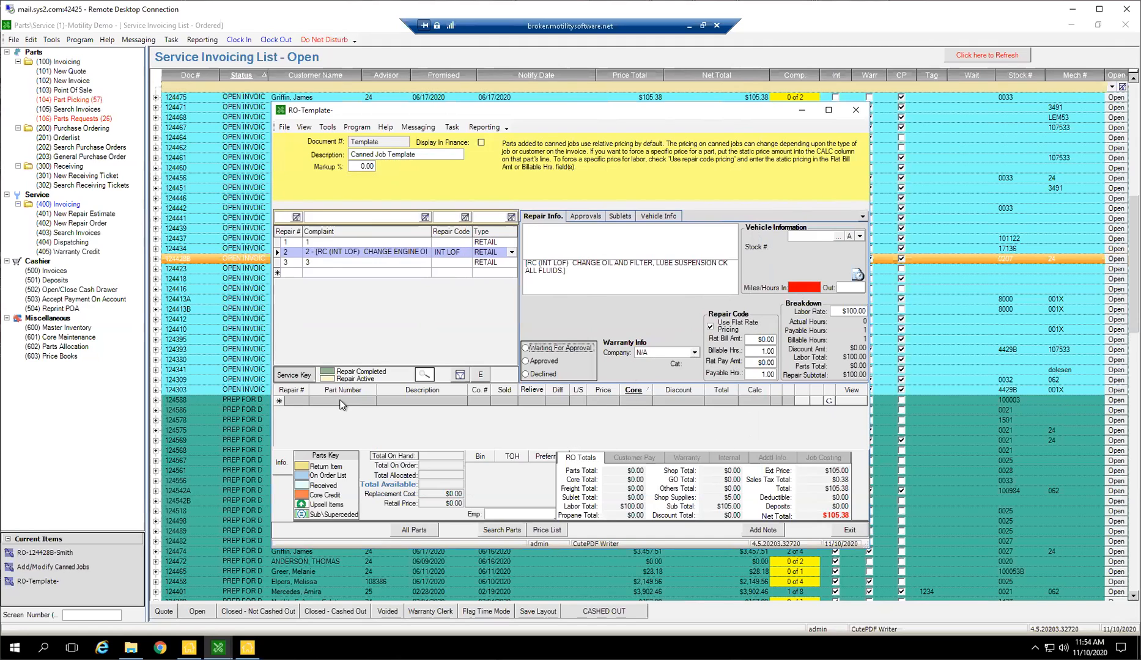
Add part 123 to repair 2 of the template with a quantity of 5 and a price of $20.
{"action": "left_click", "coordinate": [359, 401]}
{"action": "type", "text": "123"}
{"action": "key", "text": "Tab"}
{"action": "type", "text": "5"}
{"action": "left_click", "coordinate": [534, 403]}
{"action": "left_click", "coordinate": [600, 402]}
{"action": "type", "text": "20"}
{"action": "key", "text": "Tab"}
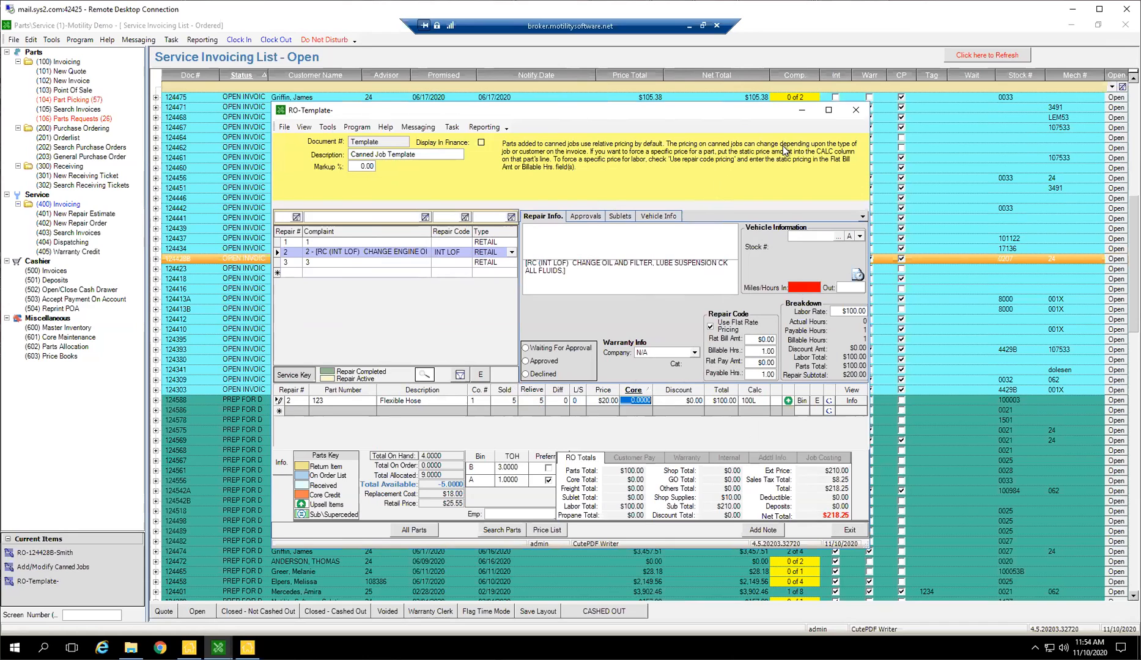
Close the canned job template, look through the canned jobs list and close the list.
{"action": "left_click", "coordinate": [855, 110]}
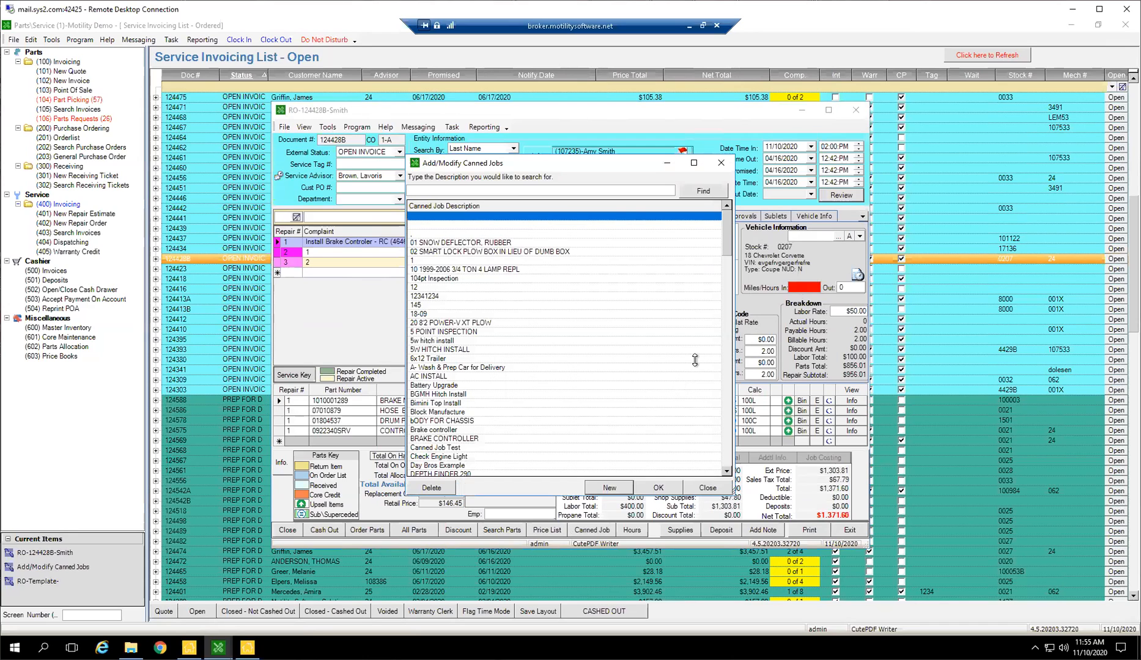
{"action": "left_click", "coordinate": [496, 304]}
{"action": "scroll", "coordinate": [521, 308], "scroll_direction": "down", "scroll_amount": 3}
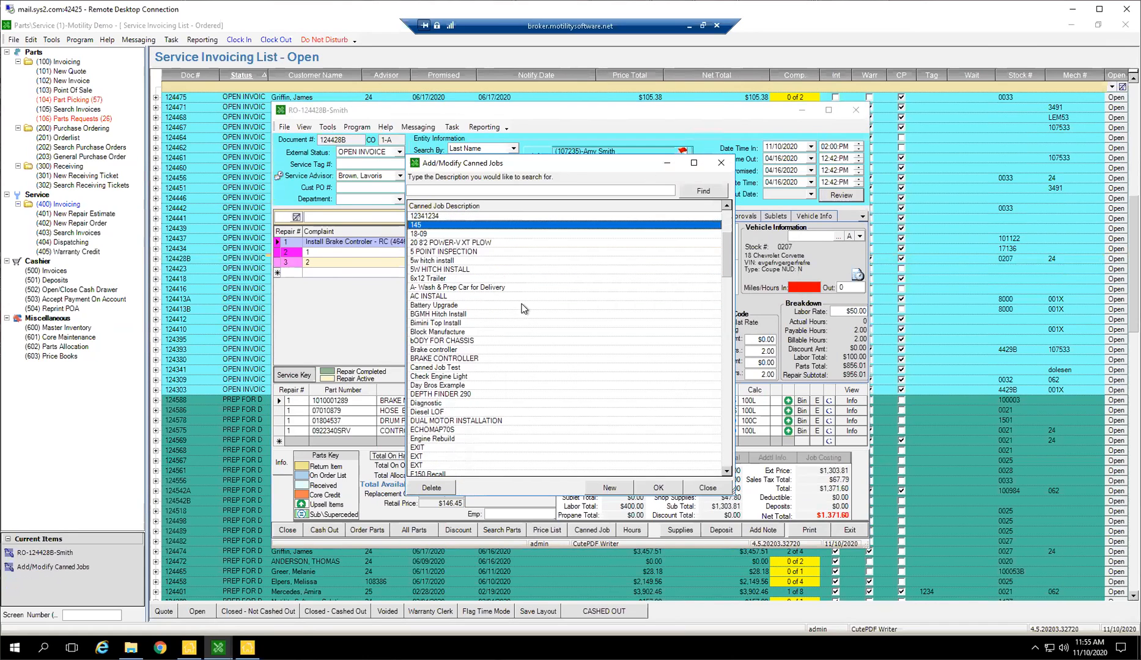
{"action": "scroll", "coordinate": [517, 329], "scroll_direction": "down", "scroll_amount": 2}
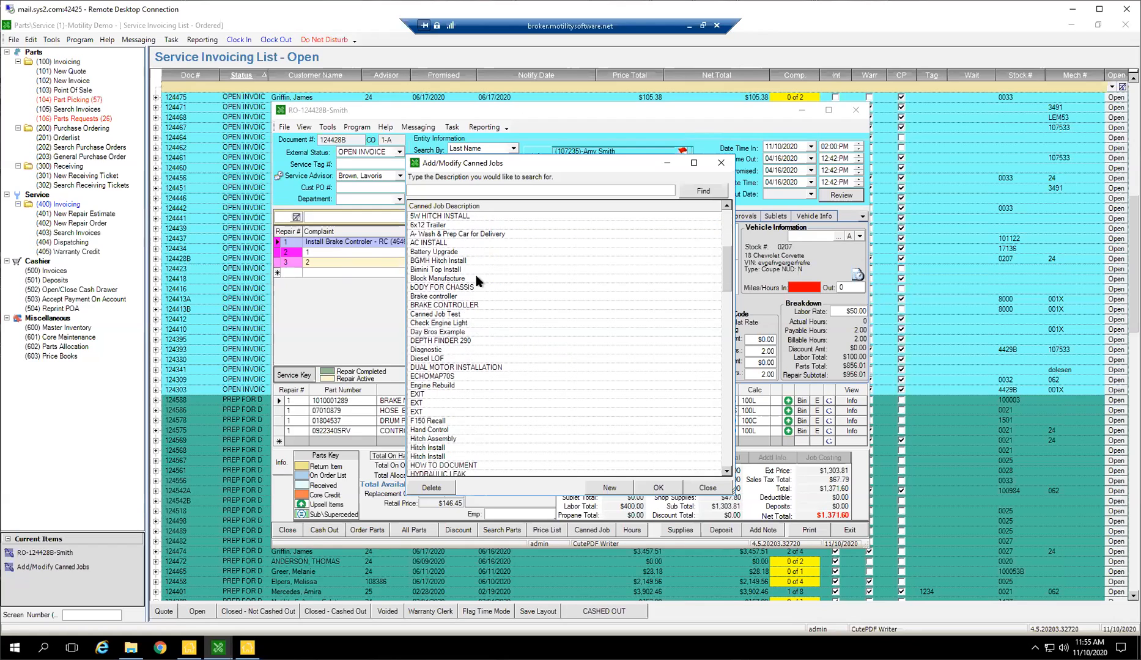
{"action": "left_click", "coordinate": [714, 487]}
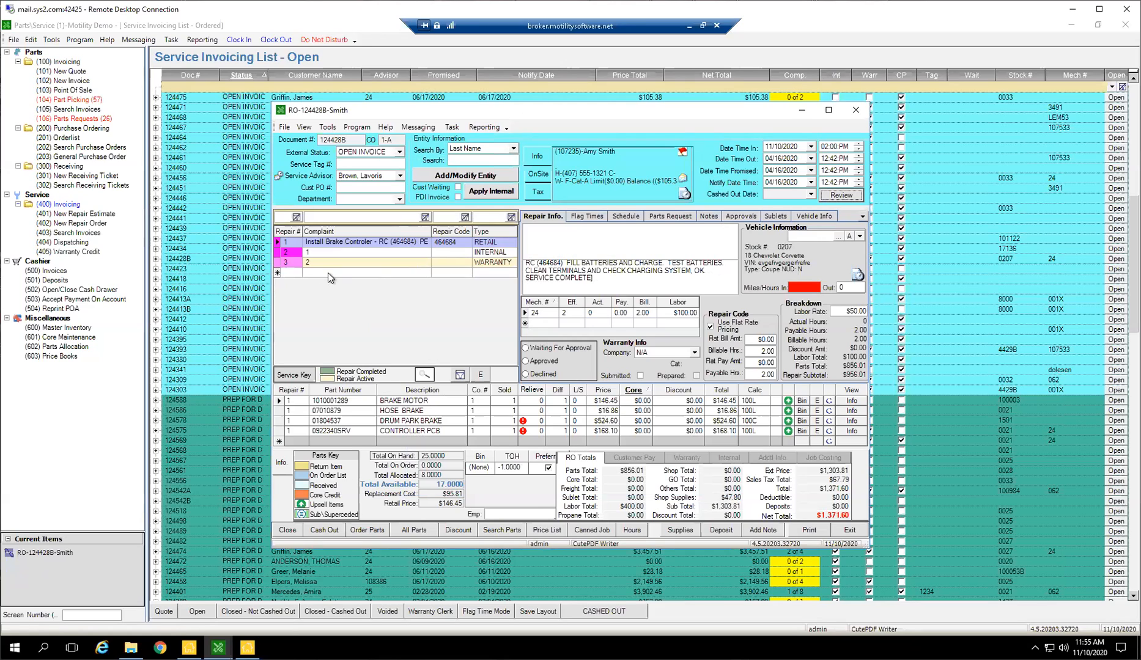
Add the "5w hitch install" canned job to the open repair order.
{"action": "left_click", "coordinate": [304, 272]}
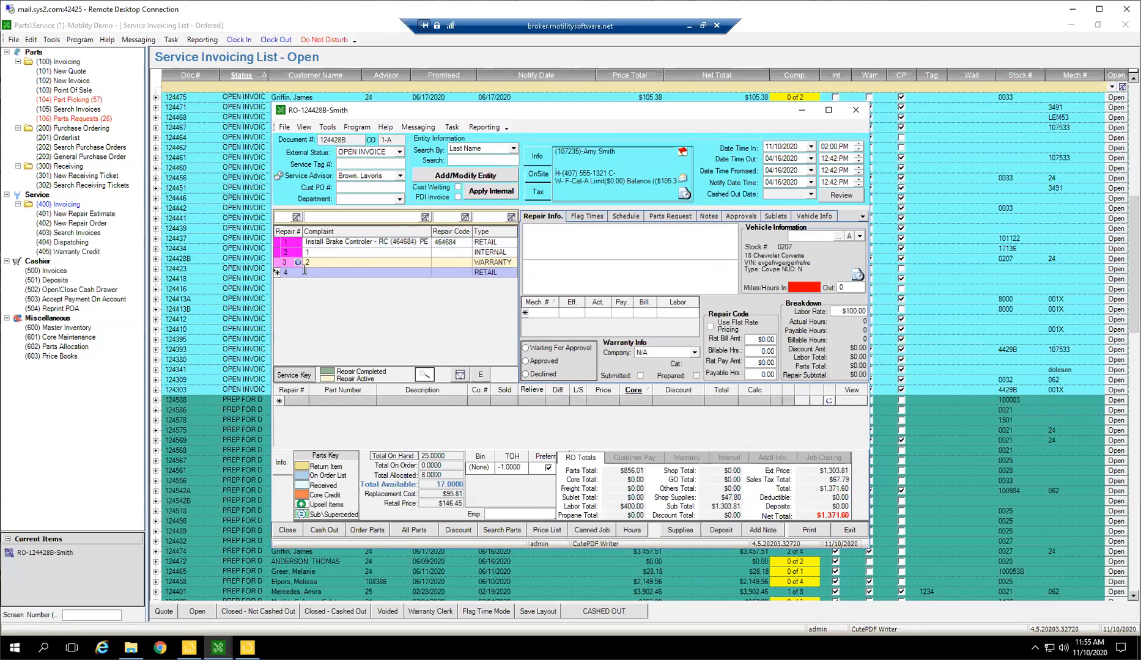
{"action": "left_click", "coordinate": [592, 531]}
{"action": "left_click", "coordinate": [698, 187]}
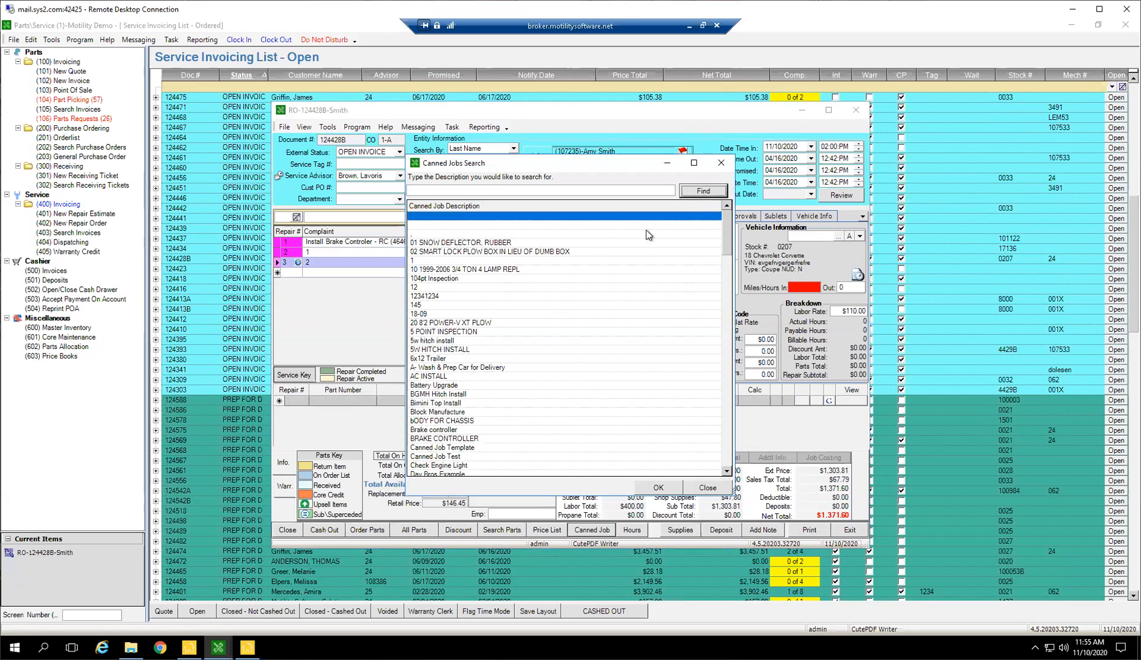
{"action": "left_click", "coordinate": [442, 342]}
{"action": "double_click", "coordinate": [443, 343]}
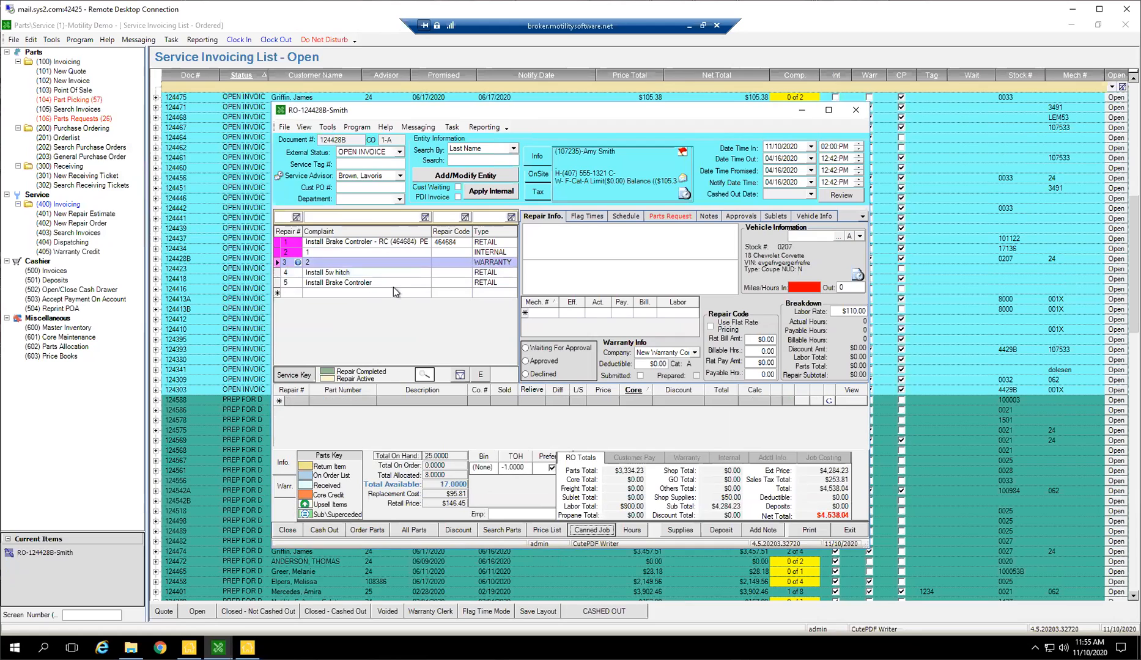
Review the parts on the added hitch and brake controller repair lines and close the repair order.
{"action": "left_click", "coordinate": [342, 272]}
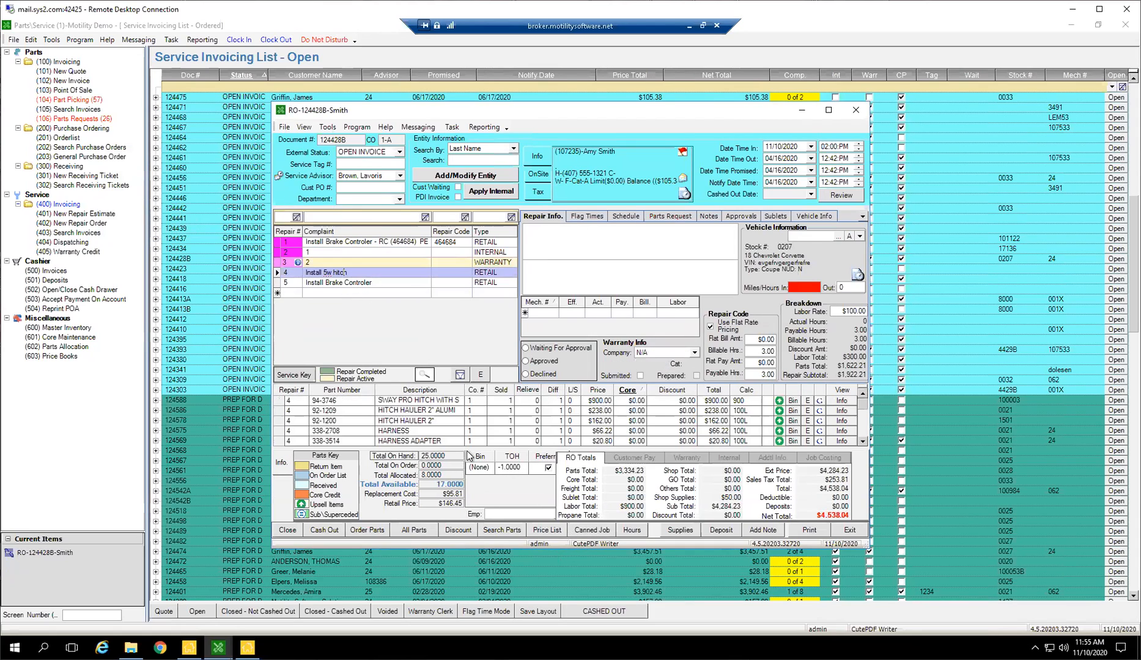
{"action": "left_click", "coordinate": [342, 283]}
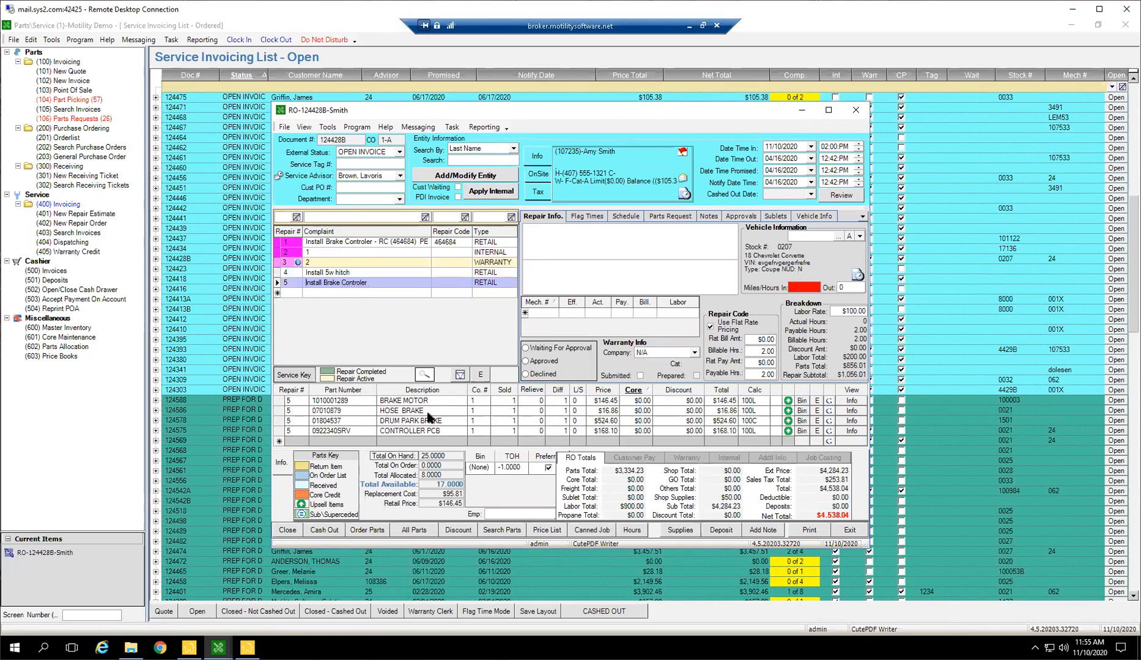
{"action": "left_click", "coordinate": [413, 272]}
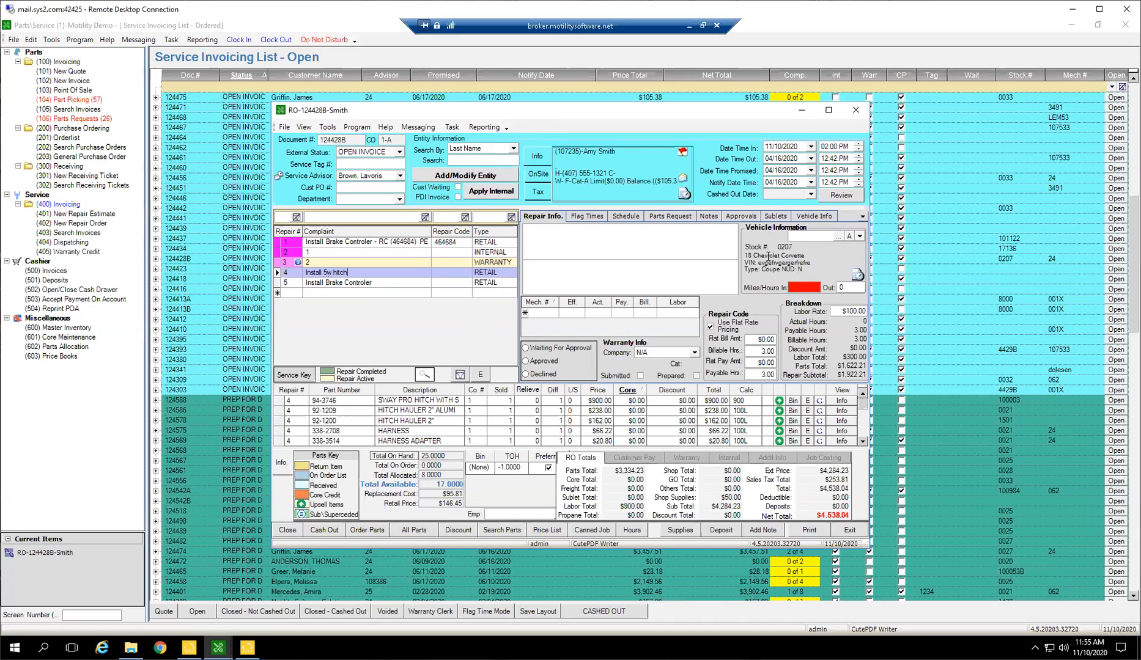
{"action": "left_click", "coordinate": [853, 113]}
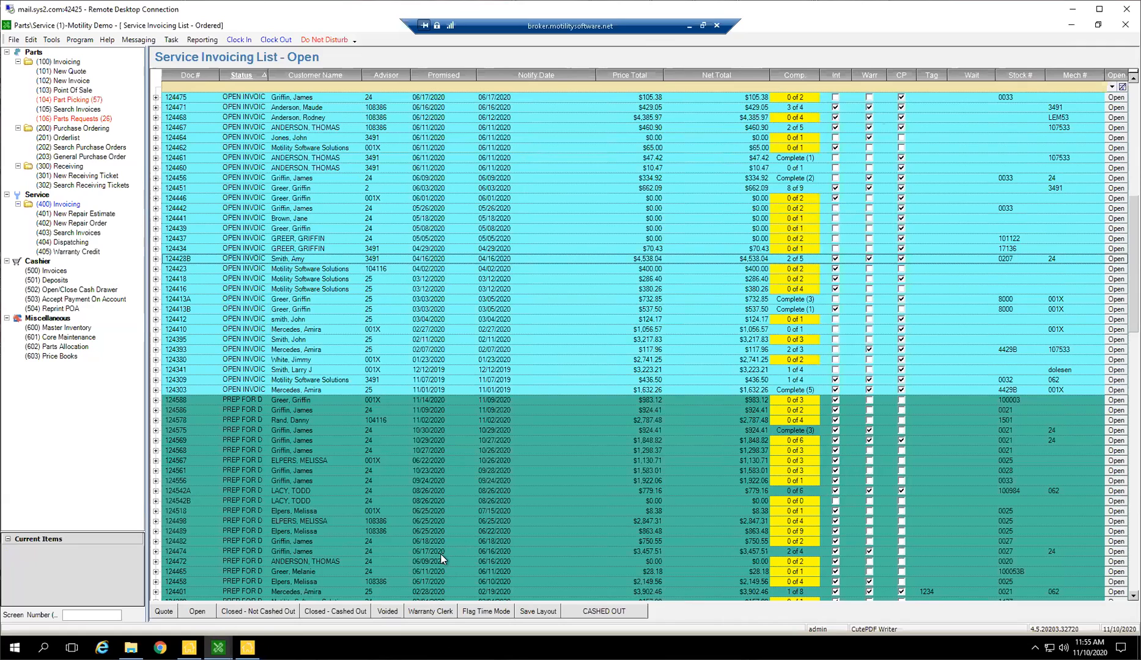
View the service invoicing lists for quotes, open, closed not cashed out, closed cashed out and voided repair orders.
{"action": "left_click", "coordinate": [163, 611]}
{"action": "left_click", "coordinate": [197, 611]}
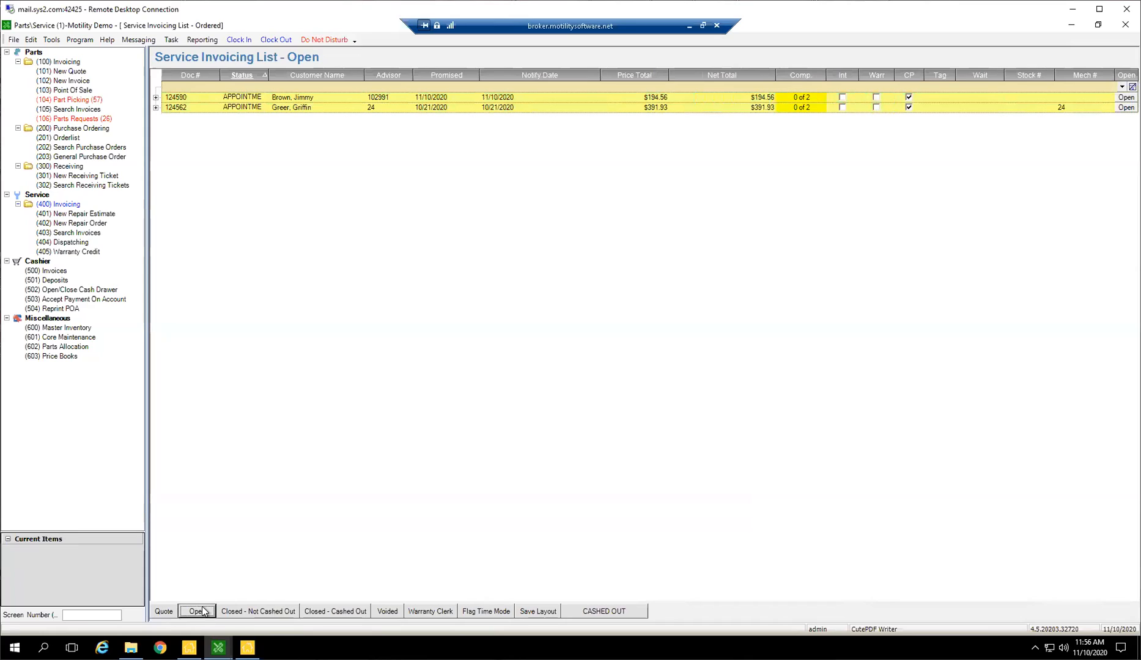
{"action": "left_click", "coordinate": [251, 612]}
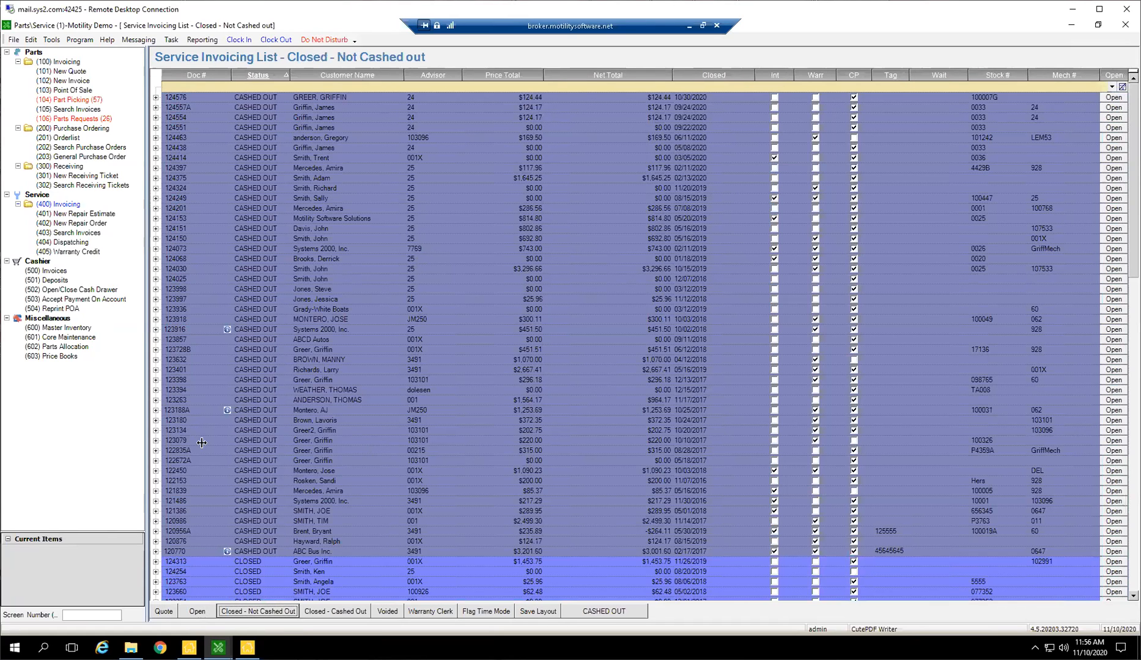
{"action": "scroll", "coordinate": [427, 425], "scroll_direction": "down", "scroll_amount": 5}
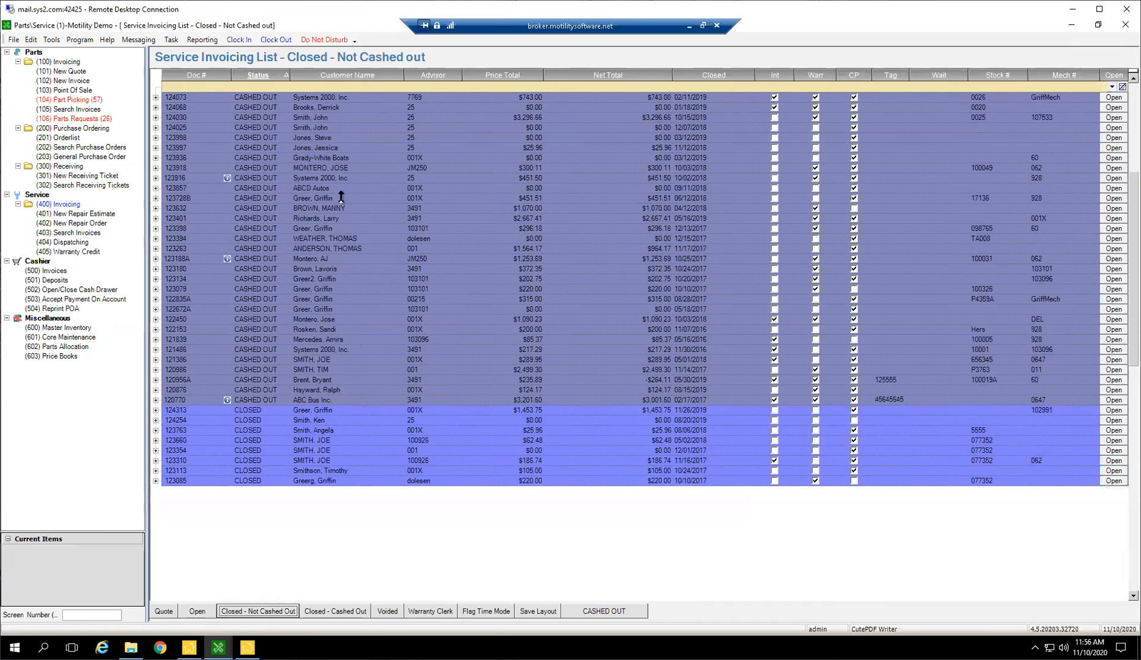
{"action": "left_click", "coordinate": [347, 613]}
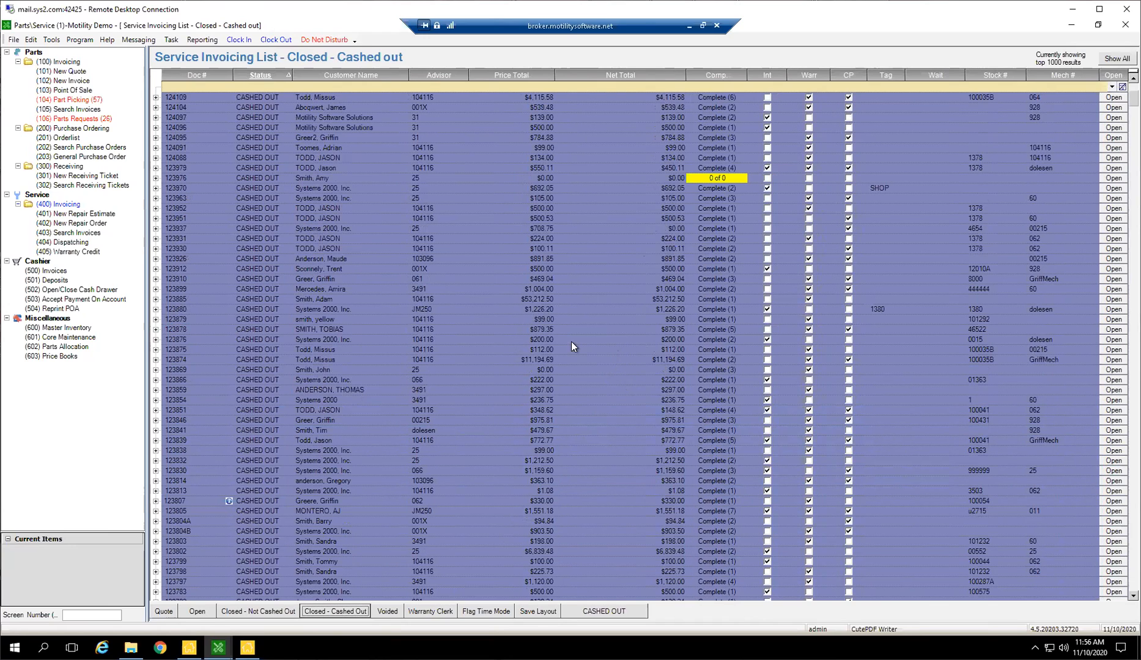
{"action": "left_click", "coordinate": [393, 611]}
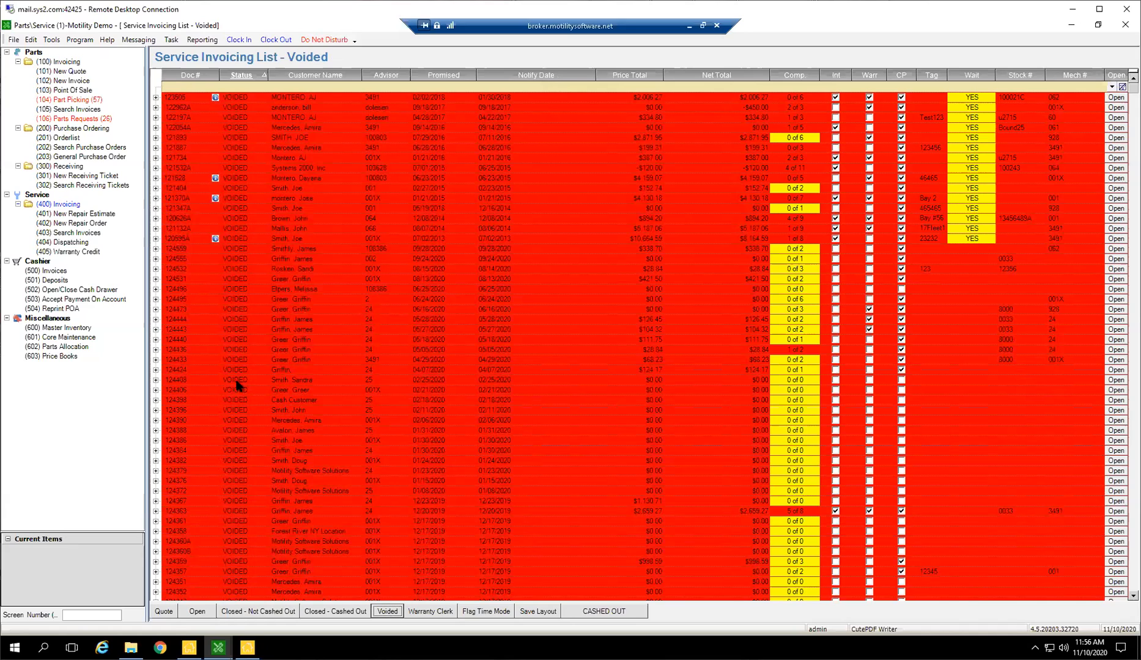
Open the first cashed-out repair order in the Warranty Clerk list and compare its Customer Pay totals with the RO Totals.
{"action": "left_click", "coordinate": [428, 612]}
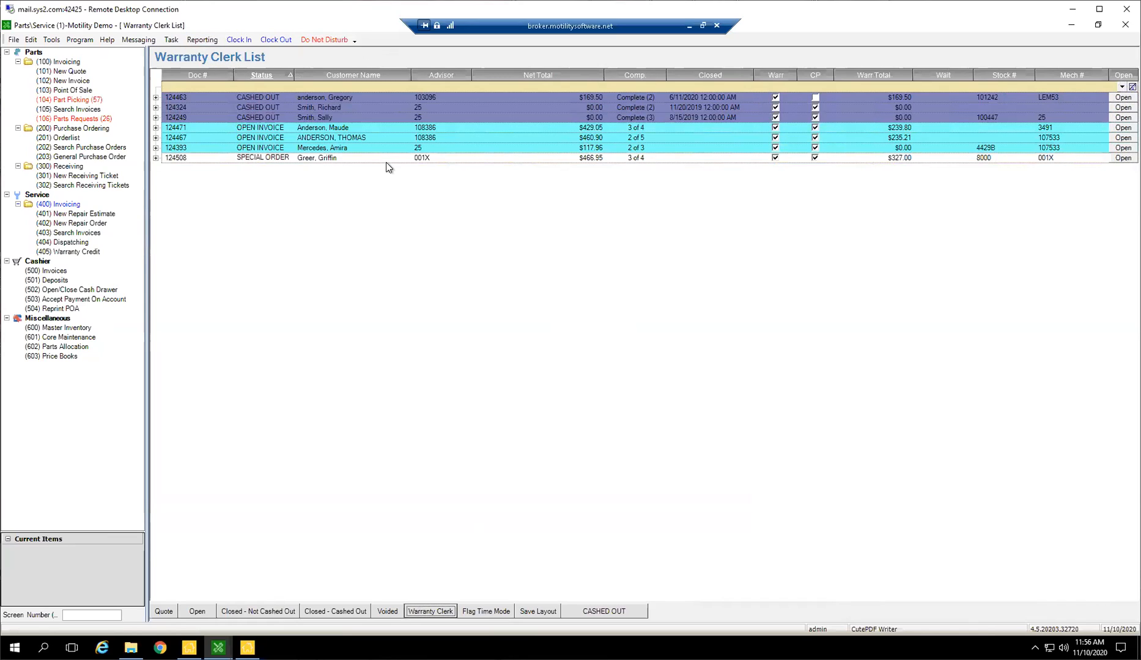
{"action": "left_click", "coordinate": [341, 96]}
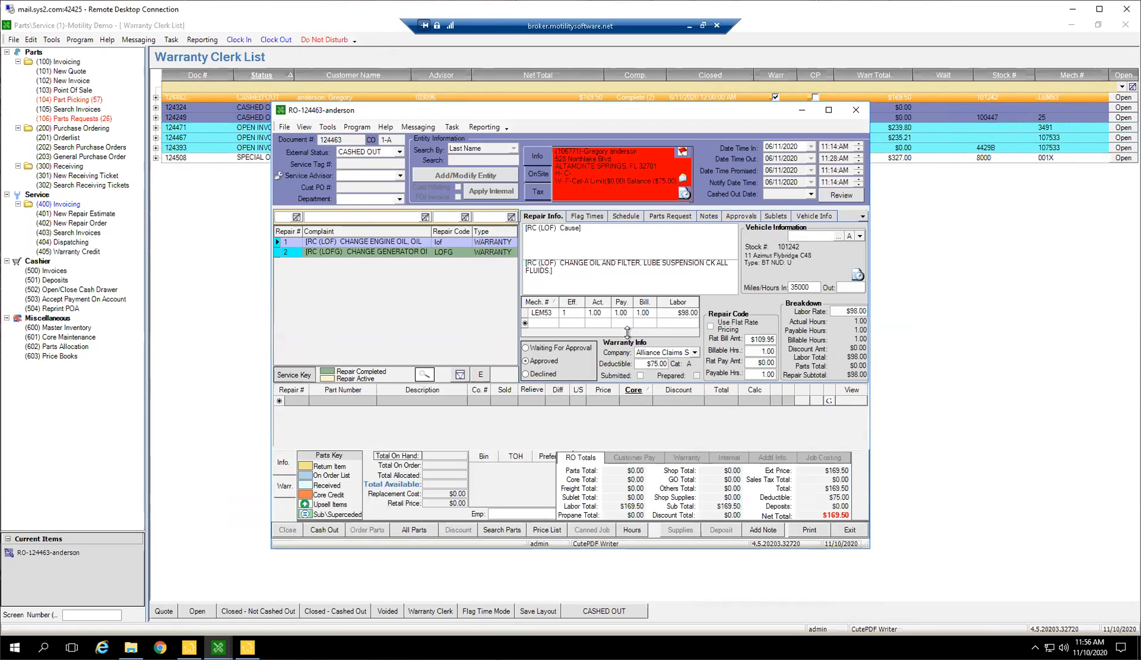
{"action": "left_click", "coordinate": [641, 459]}
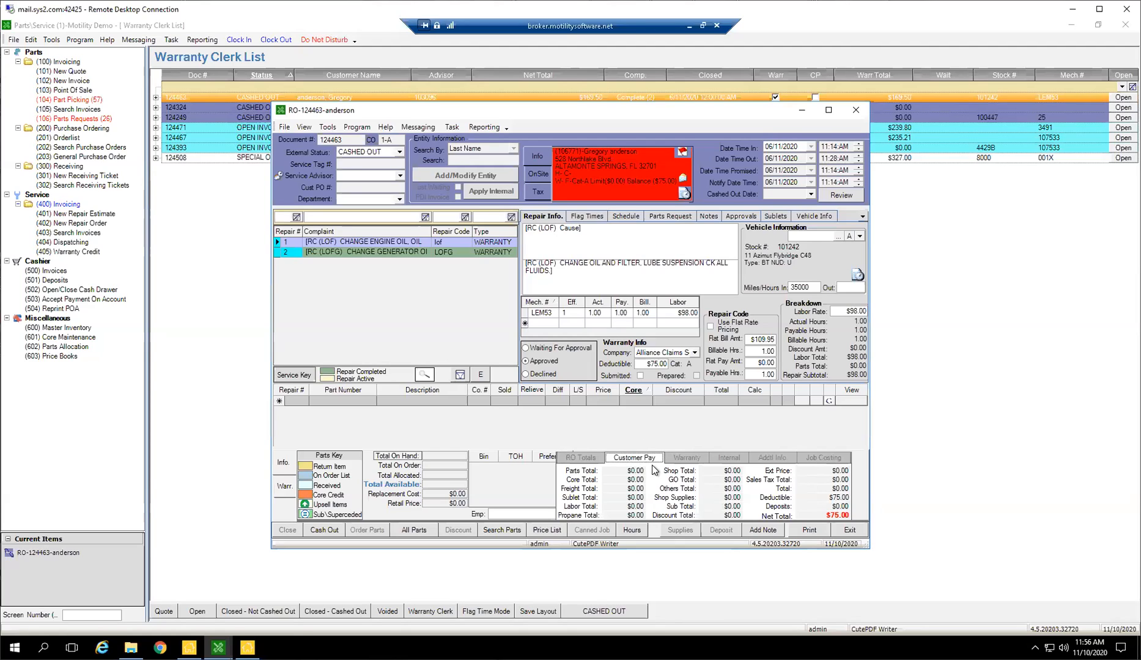
{"action": "left_click", "coordinate": [587, 459]}
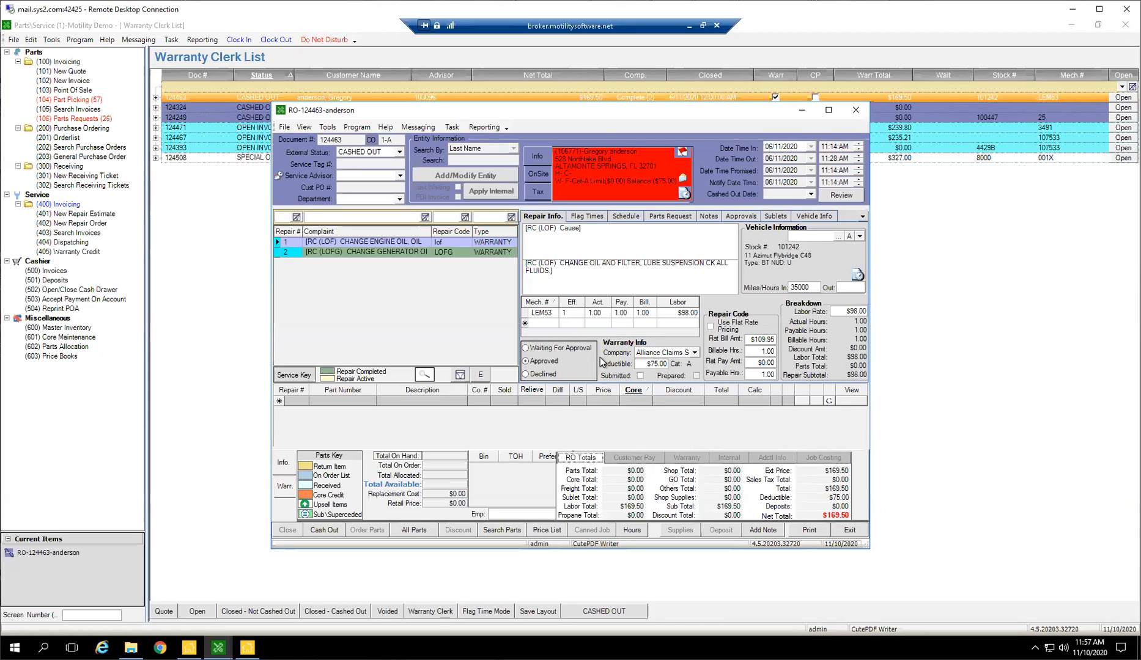
Mark the warranty on repair 1 as Submitted, letting the system add a claim, and show the warranty claim details.
{"action": "left_click", "coordinate": [639, 376]}
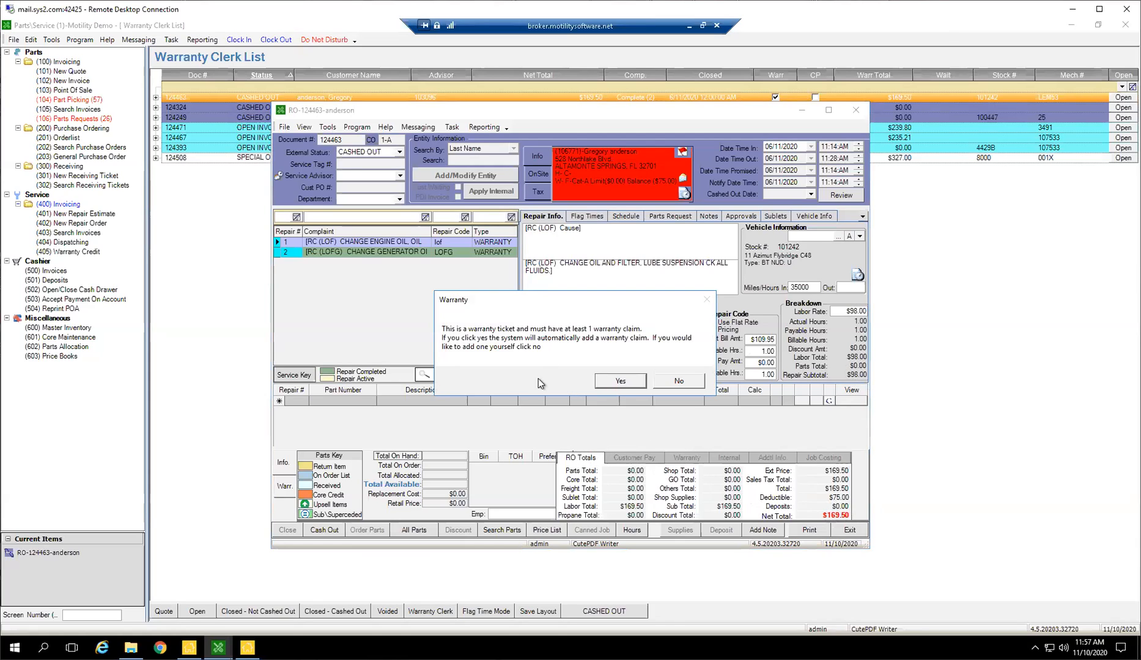
{"action": "left_click", "coordinate": [617, 383]}
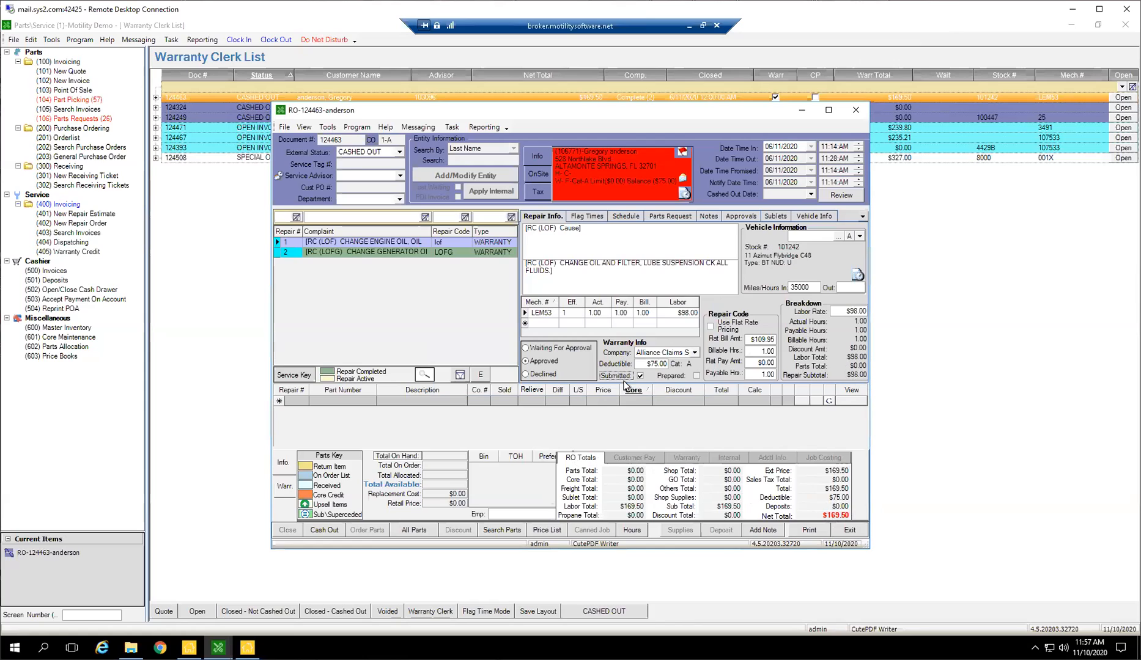
{"action": "left_click", "coordinate": [287, 490]}
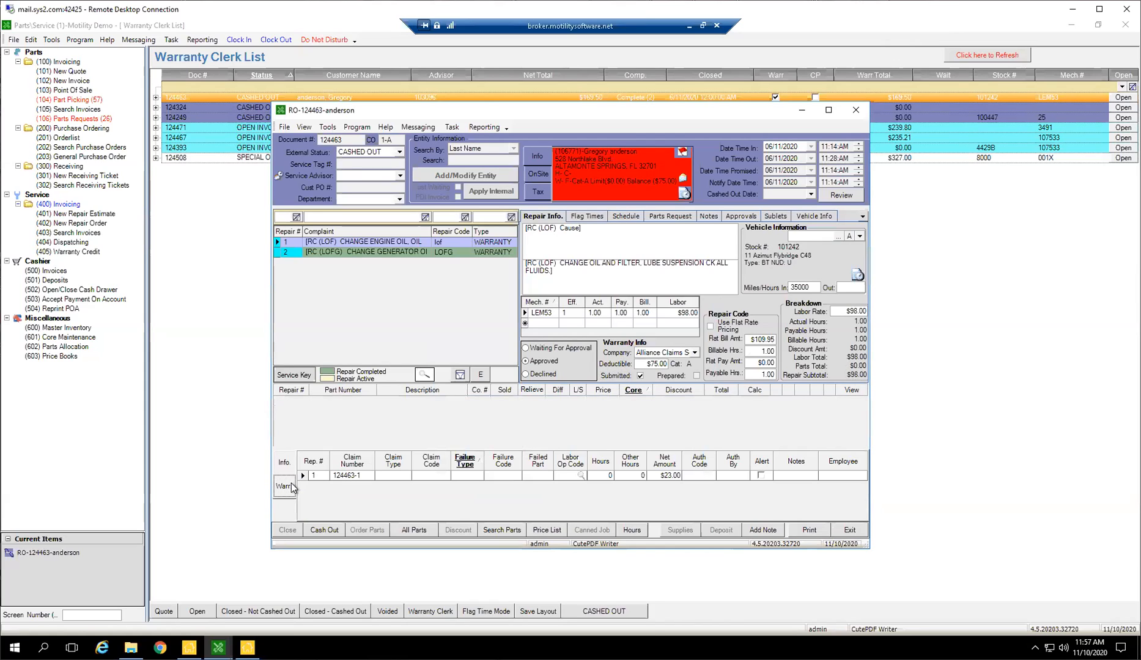
Clear the Submitted flag on repair 1 and select the claim number of its warranty claim.
{"action": "left_click", "coordinate": [359, 476]}
{"action": "left_click", "coordinate": [640, 377]}
{"action": "left_click", "coordinate": [356, 476]}
{"action": "left_click_drag", "start_coordinate": [362, 475], "coordinate": [309, 475]}
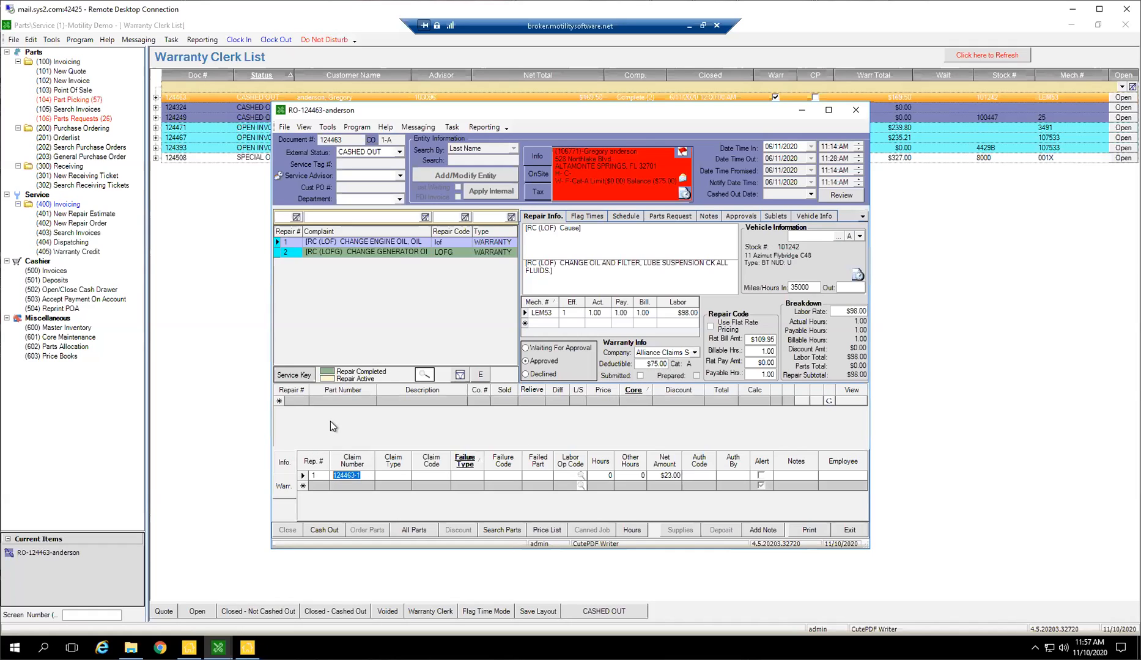
Replace the claim number of repair 1's warranty claim with ABC123, mark the repair as Submitted again, and exit the repair order.
{"action": "type", "text": "ABV"}
{"action": "key", "text": "BackSpace"}
{"action": "type", "text": "C123"}
{"action": "left_click", "coordinate": [630, 377]}
{"action": "left_click", "coordinate": [335, 475]}
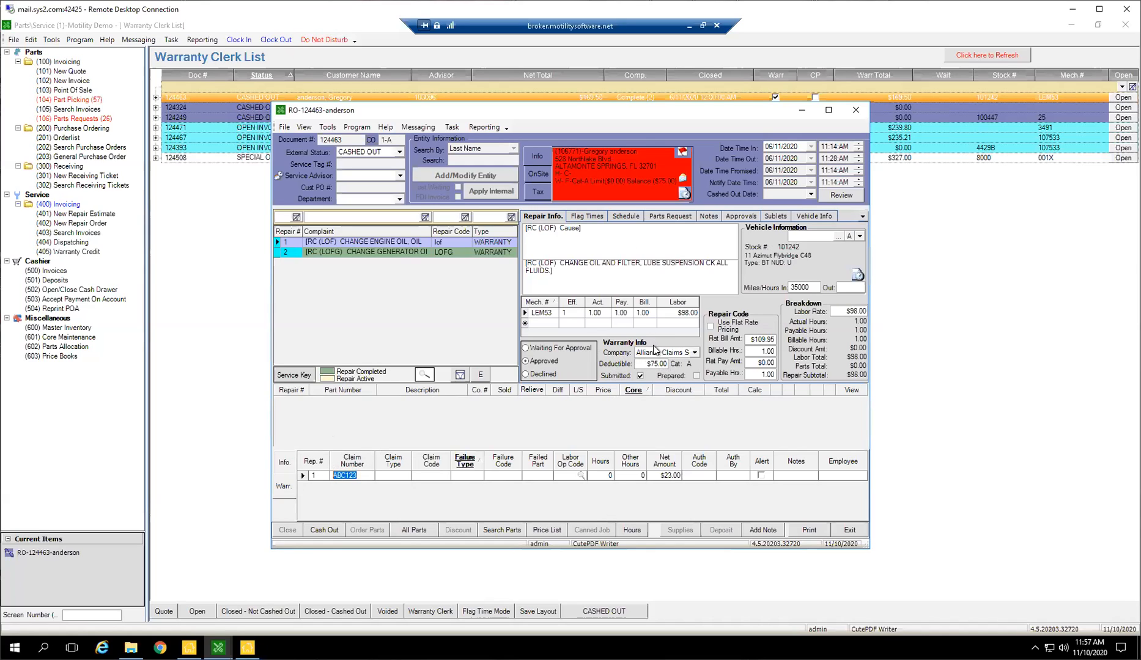
{"action": "left_click", "coordinate": [839, 527]}
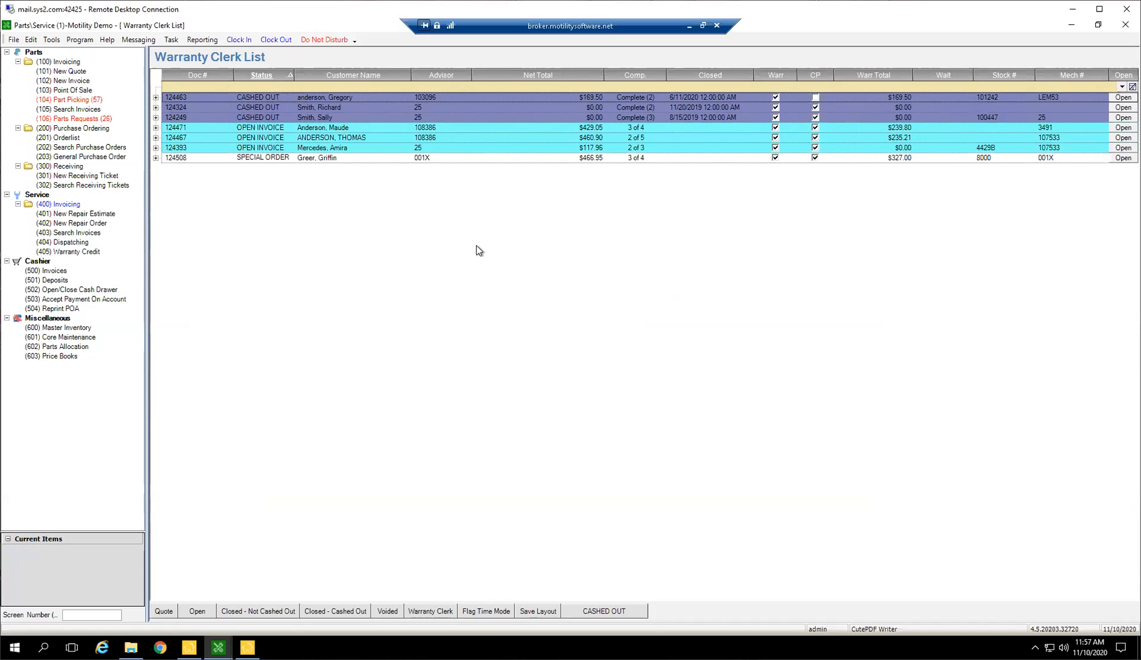
Reopen the first cashed-out repair order in the Warranty Clerk list and bring up repair 2, the generator oil change.
{"action": "left_click", "coordinate": [343, 97]}
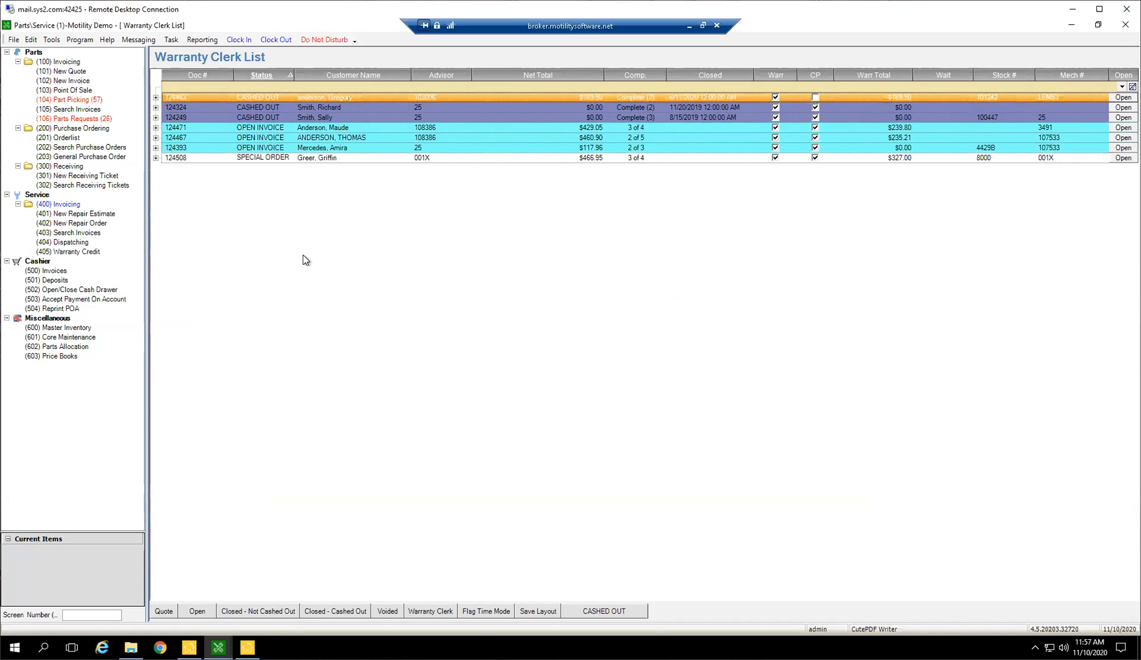
{"action": "double_click", "coordinate": [307, 97]}
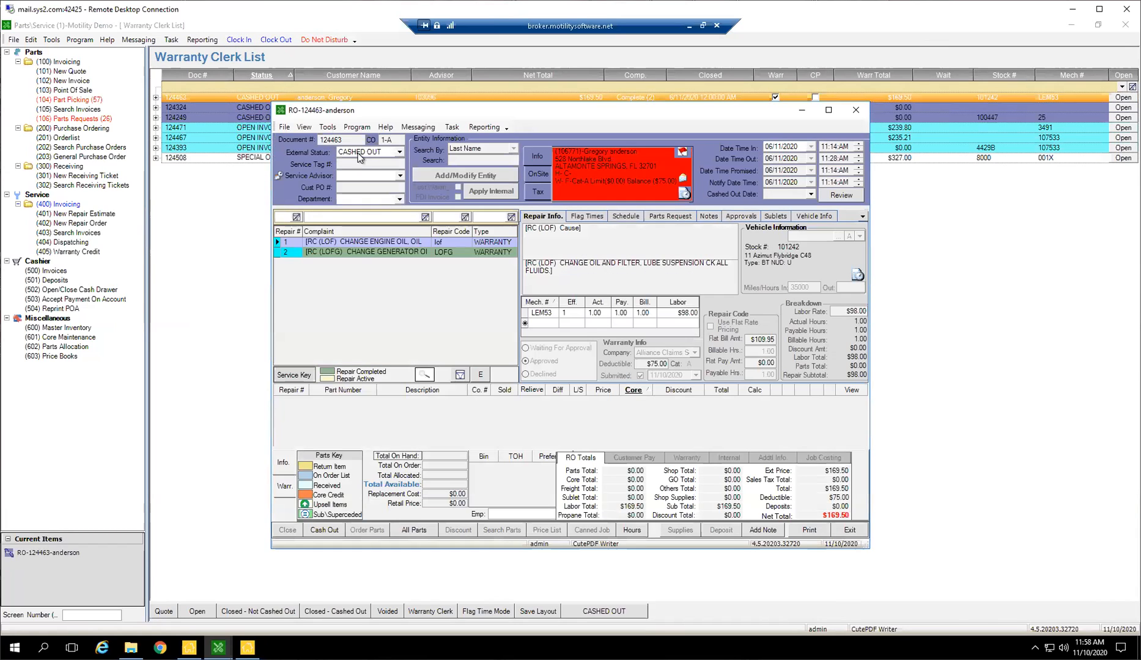
{"action": "left_click", "coordinate": [377, 241]}
{"action": "left_click", "coordinate": [640, 375]}
{"action": "left_click", "coordinate": [362, 253]}
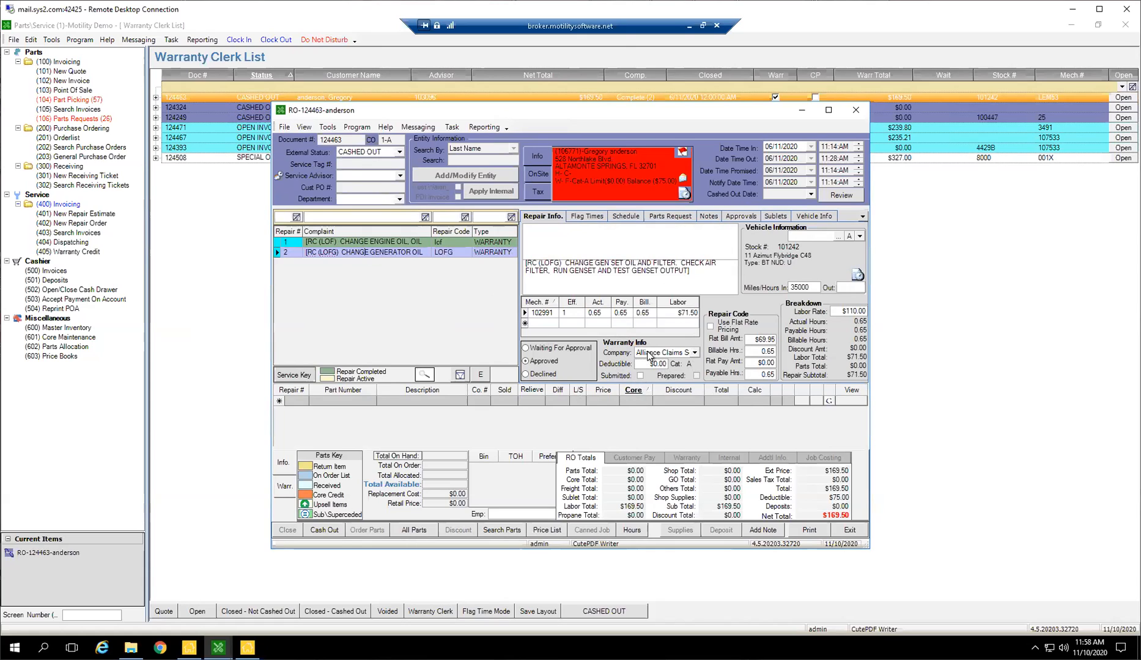
Mark repair 2's warranty as Submitted, letting the system match the claim amount to the repair total, and show its claim details.
{"action": "left_click", "coordinate": [640, 376]}
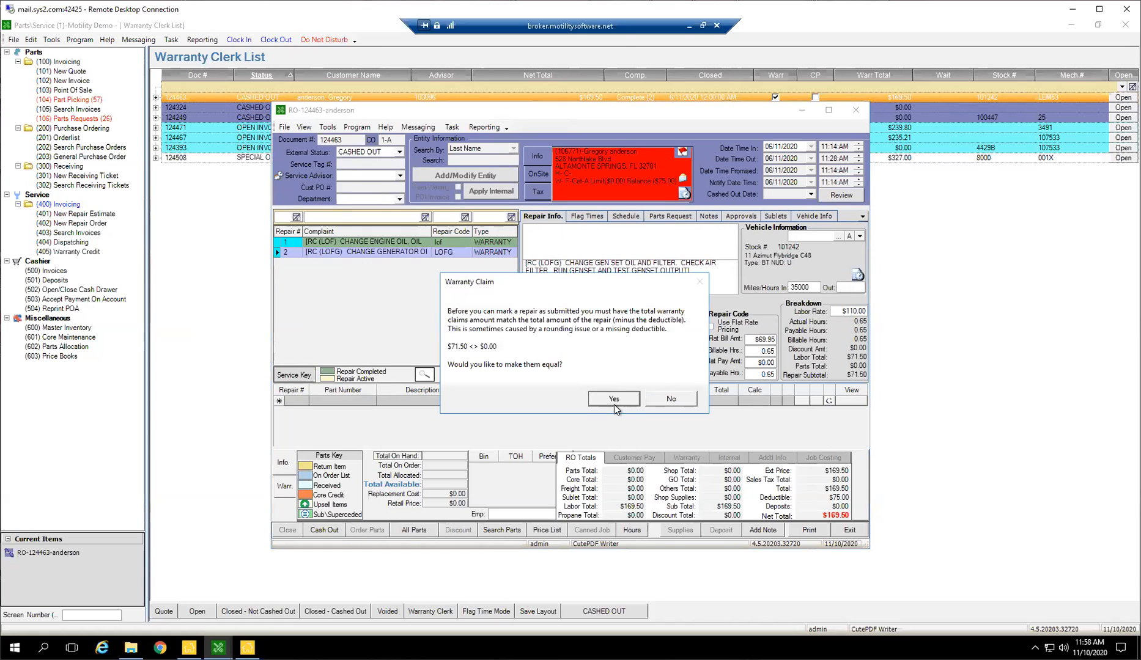
{"action": "left_click", "coordinate": [614, 402]}
{"action": "left_click", "coordinate": [634, 384]}
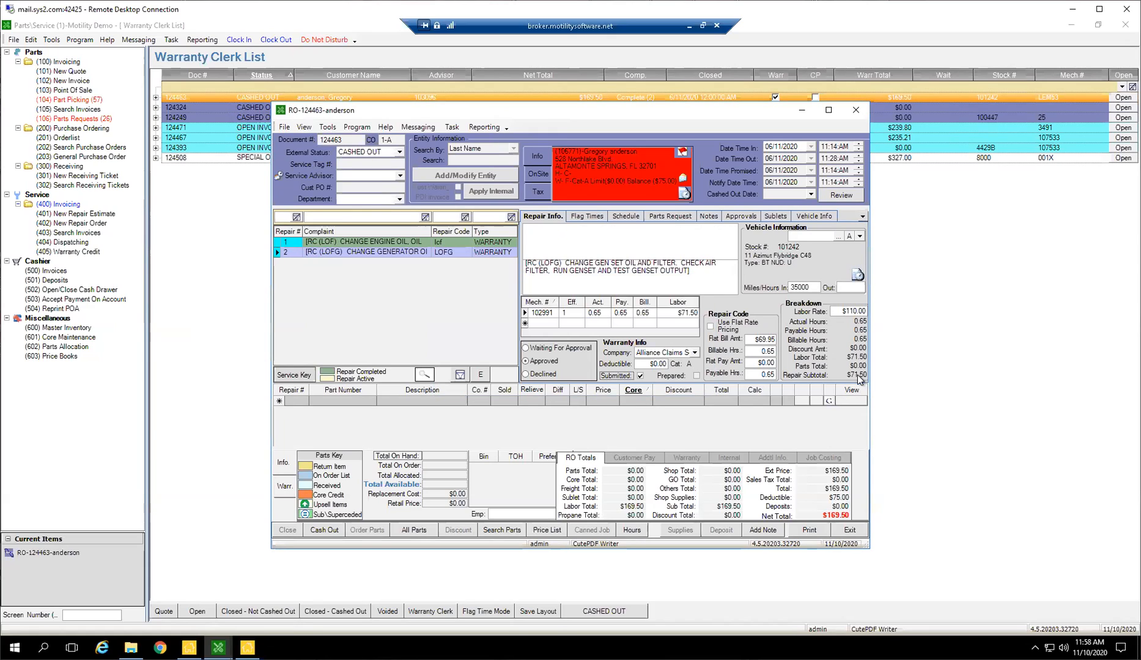
{"action": "left_click", "coordinate": [284, 486]}
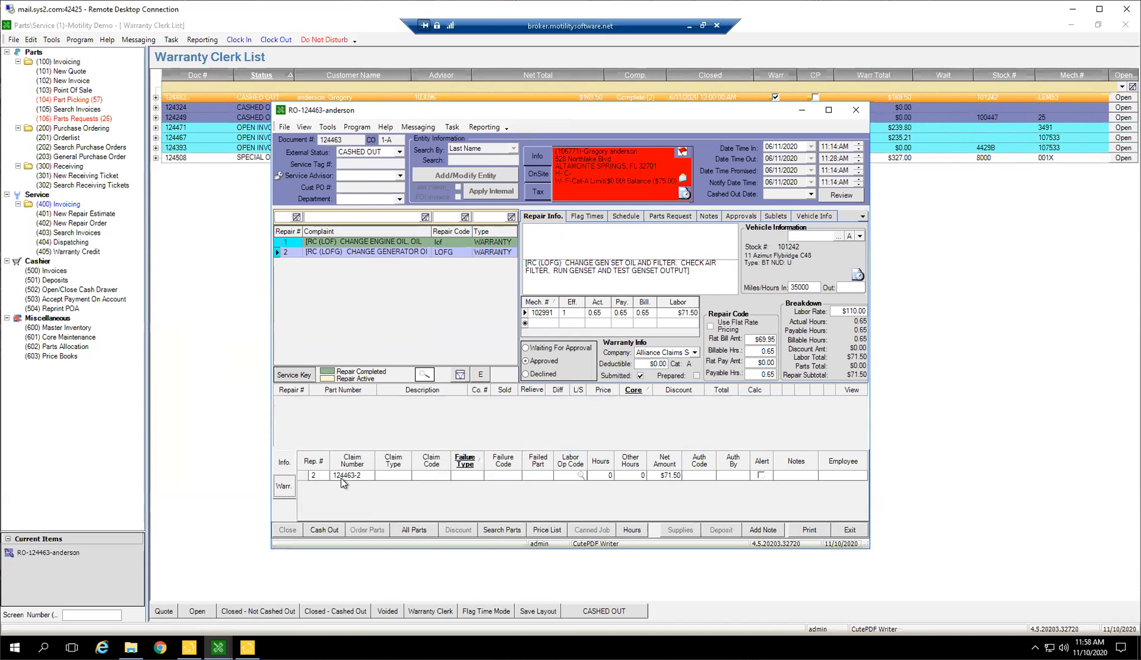
Clear repair 2's Submitted flag, change its claim number to ABC123, mark it Submitted again, and exit the repair order.
{"action": "left_click", "coordinate": [640, 375]}
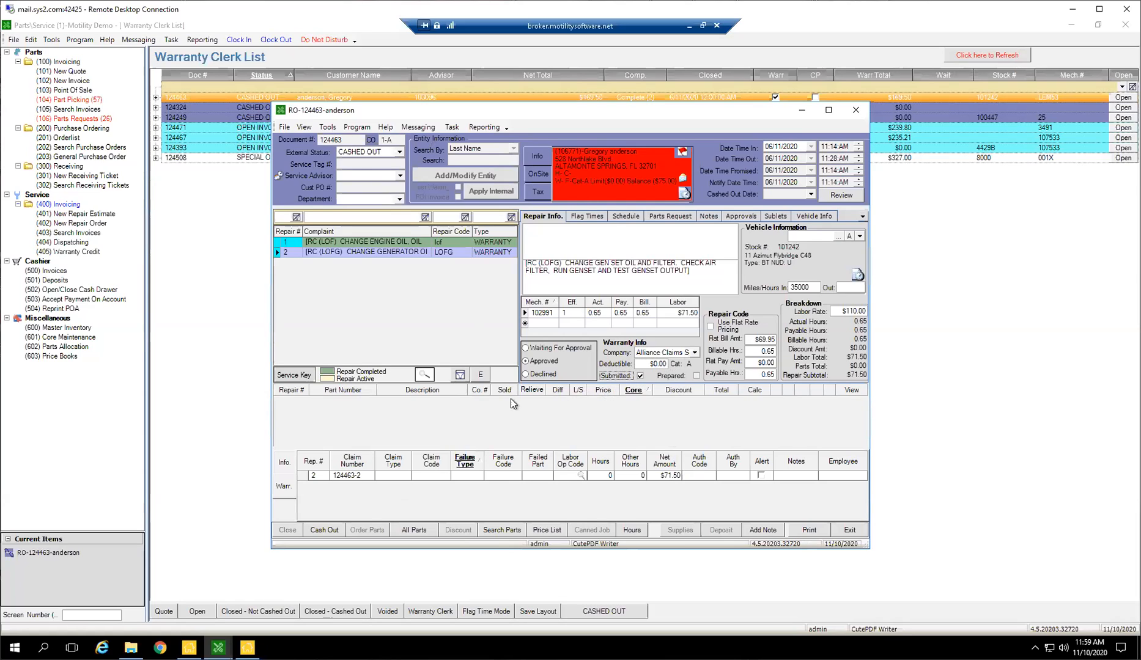
{"action": "left_click", "coordinate": [350, 476]}
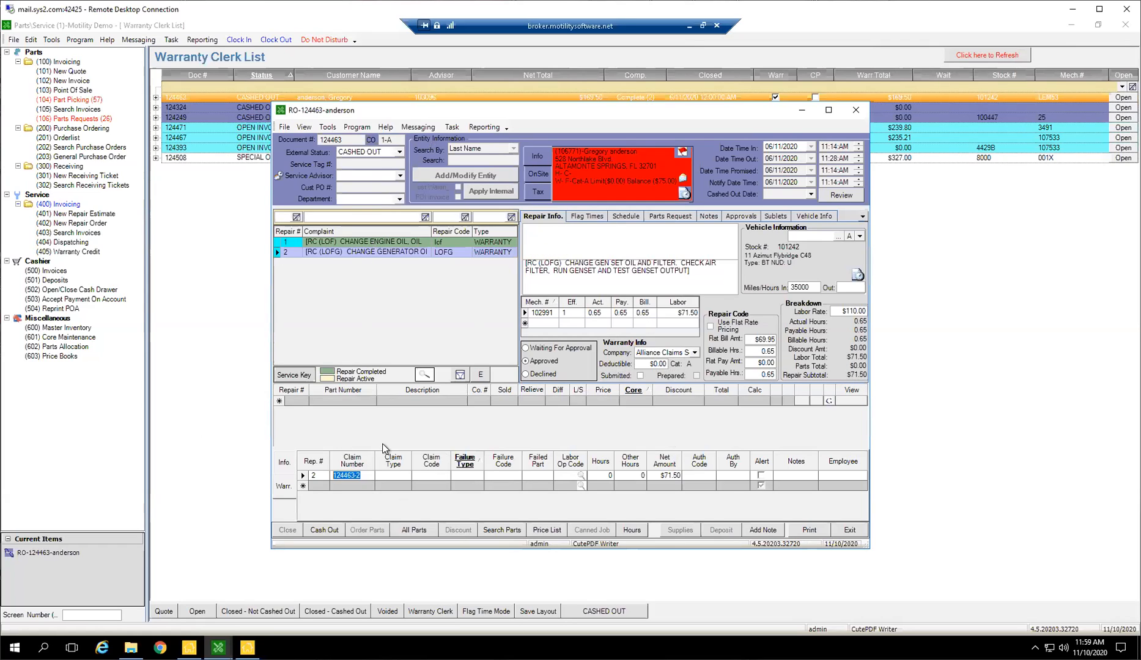
{"action": "type", "text": "ABC123"}
{"action": "left_click_drag", "start_coordinate": [346, 475], "coordinate": [358, 475]}
{"action": "left_click", "coordinate": [640, 375]}
{"action": "left_click", "coordinate": [849, 530]}
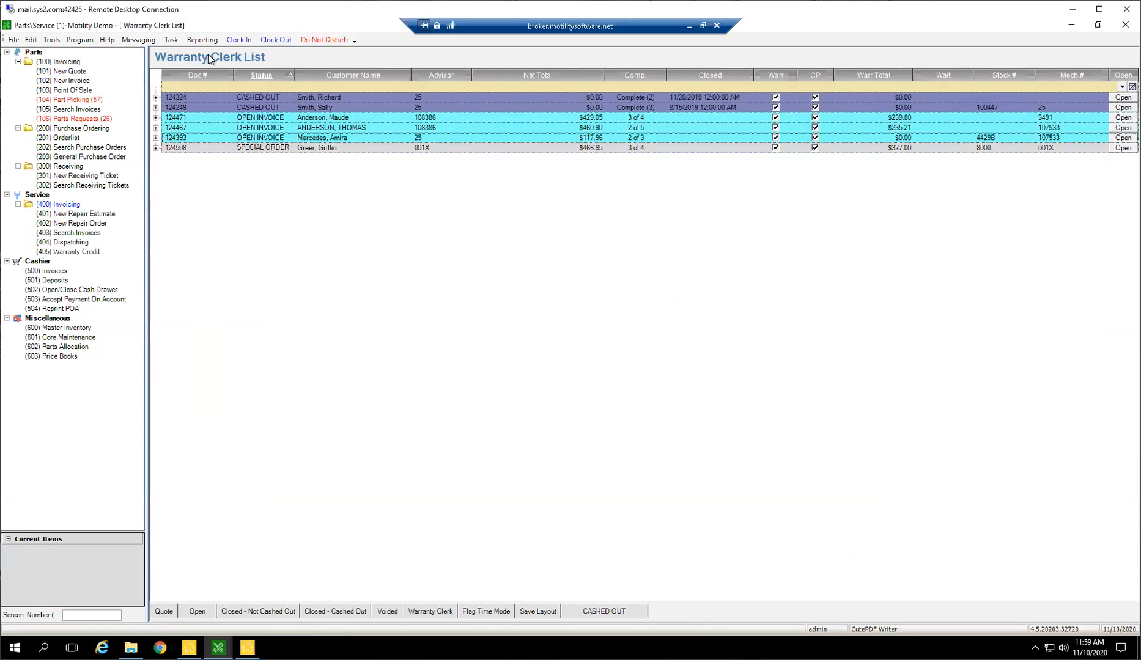
Open the first remaining cashed-out repair order in the Warranty Clerk list and set its external status to OPEN INVOICE.
{"action": "left_click", "coordinate": [321, 97]}
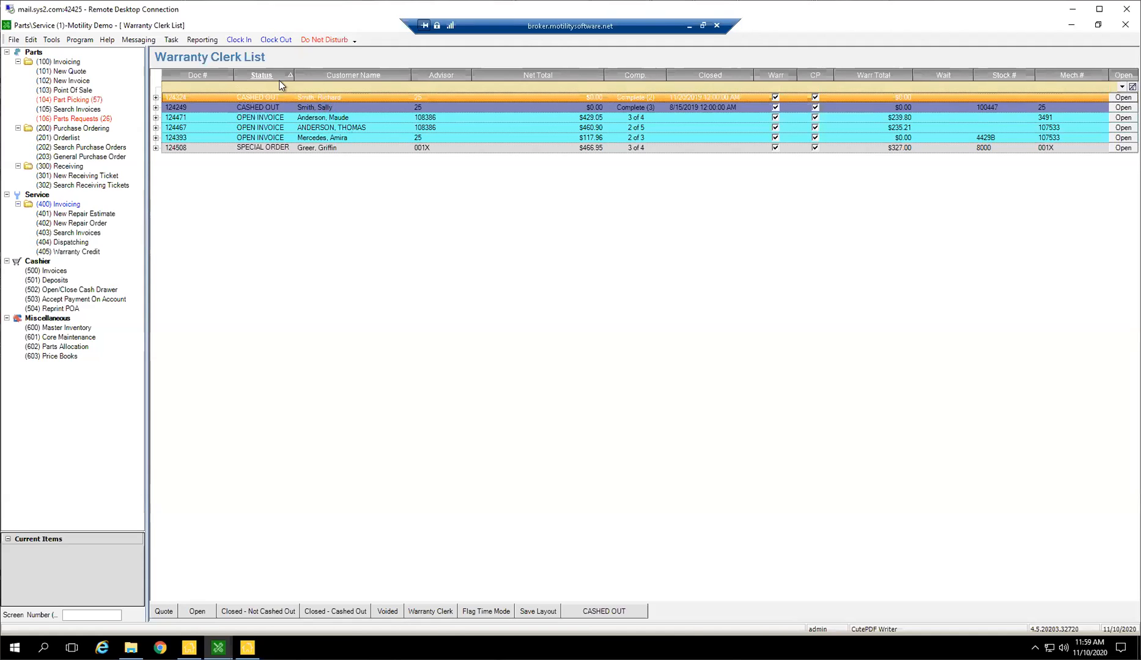
{"action": "left_click", "coordinate": [423, 250]}
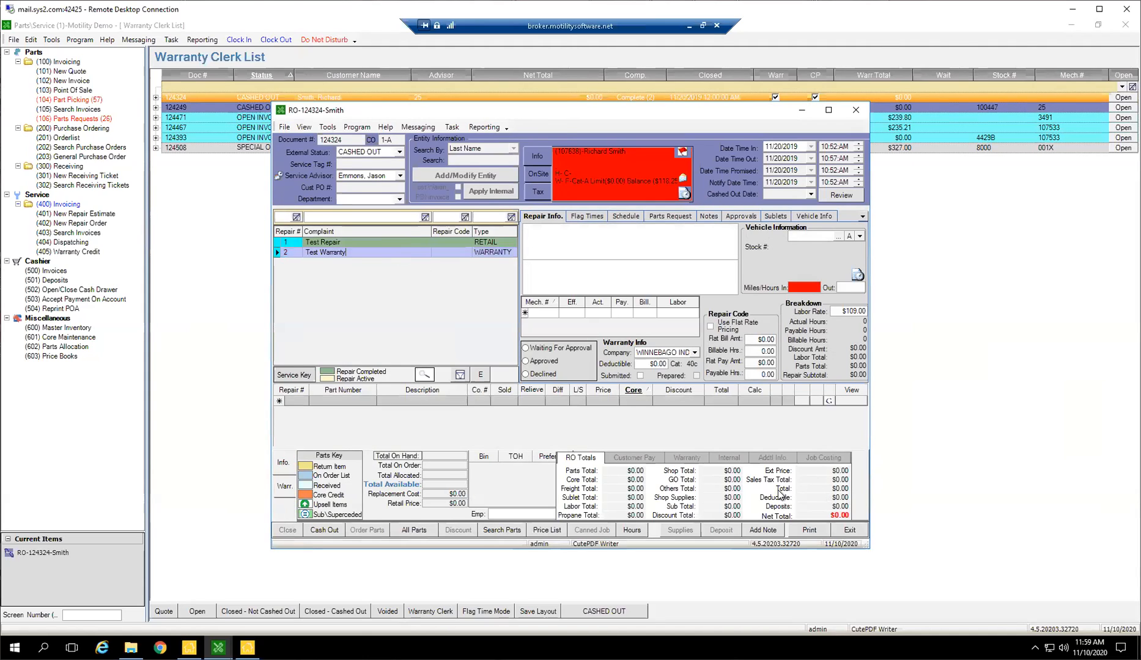
{"action": "left_click", "coordinate": [400, 243]}
{"action": "left_click", "coordinate": [400, 153]}
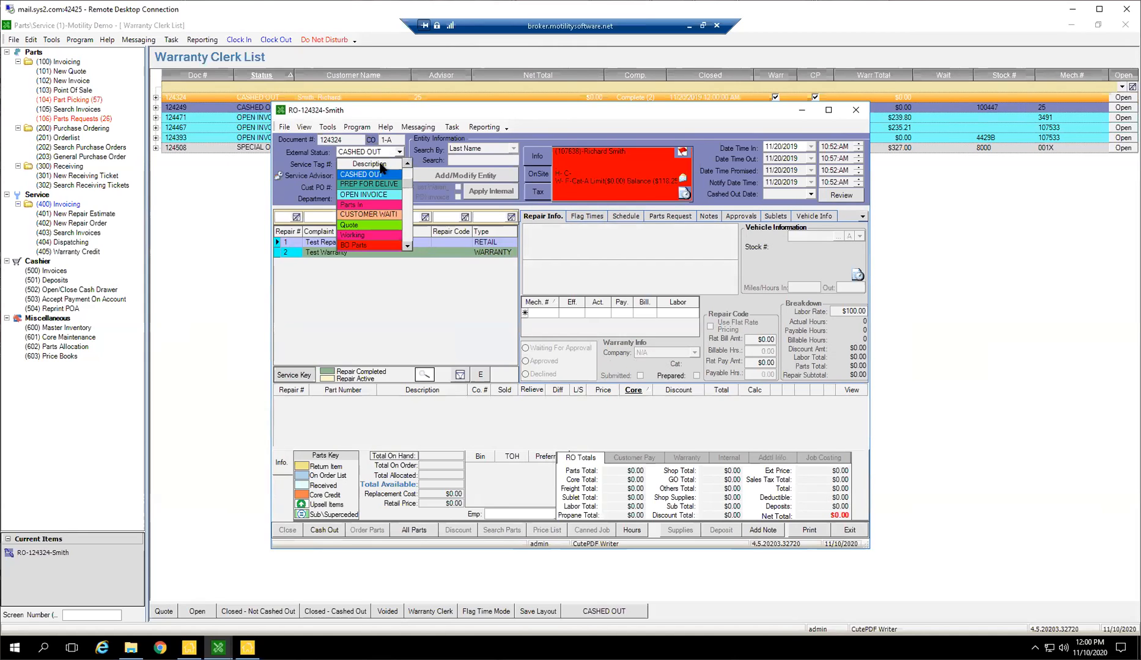
{"action": "left_click", "coordinate": [368, 199]}
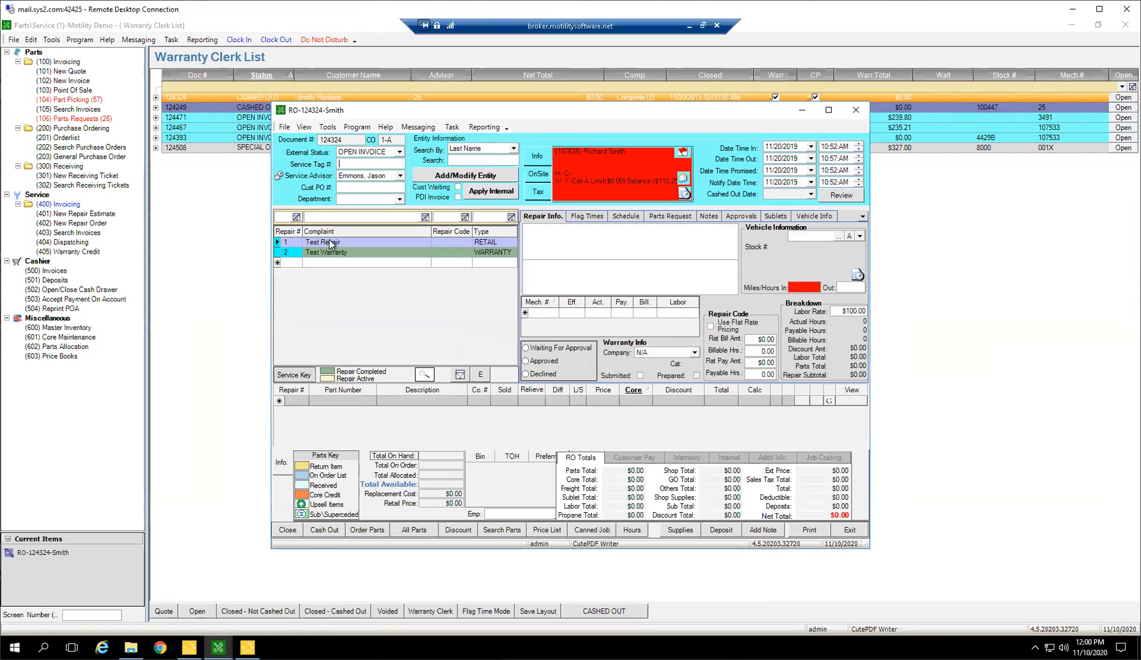
Enter 3 billable hours on repair 1 (Test Repair) and change its repair type to WARRANTY.
{"action": "left_click", "coordinate": [640, 312]}
{"action": "type", "text": "3"}
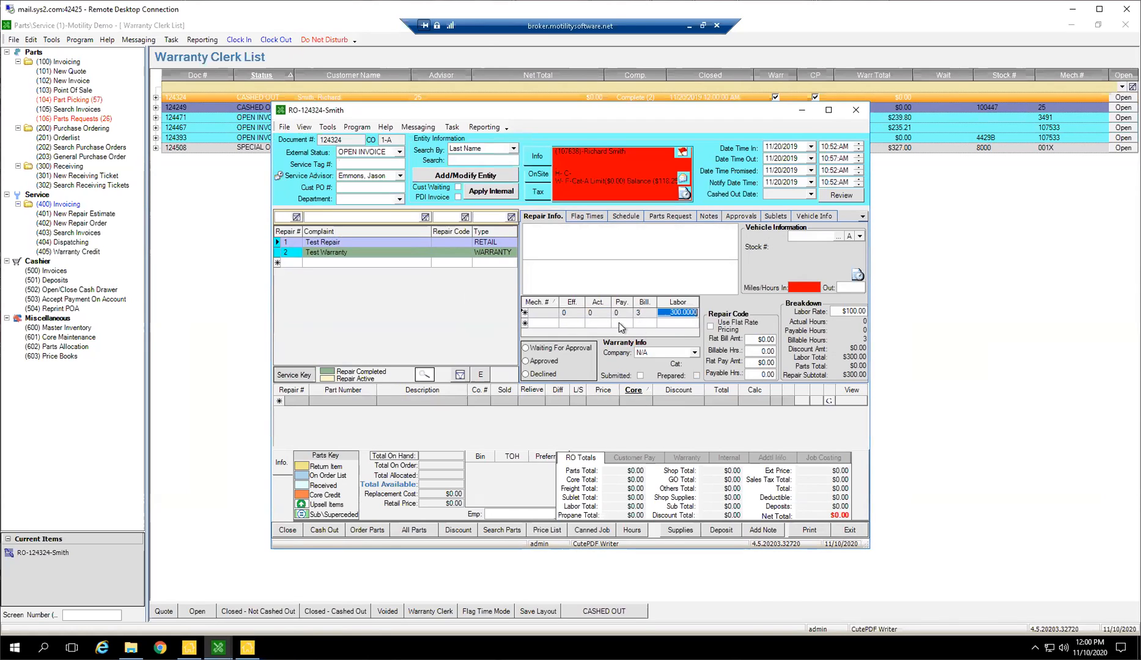
{"action": "left_click", "coordinate": [367, 254]}
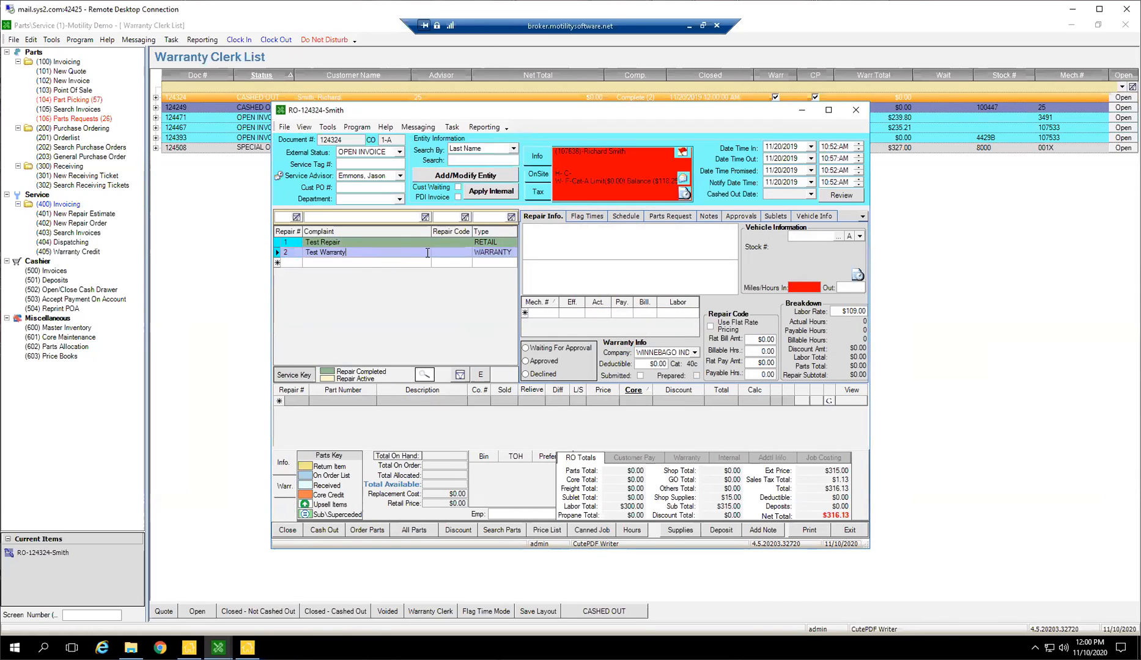
{"action": "left_click", "coordinate": [511, 241]}
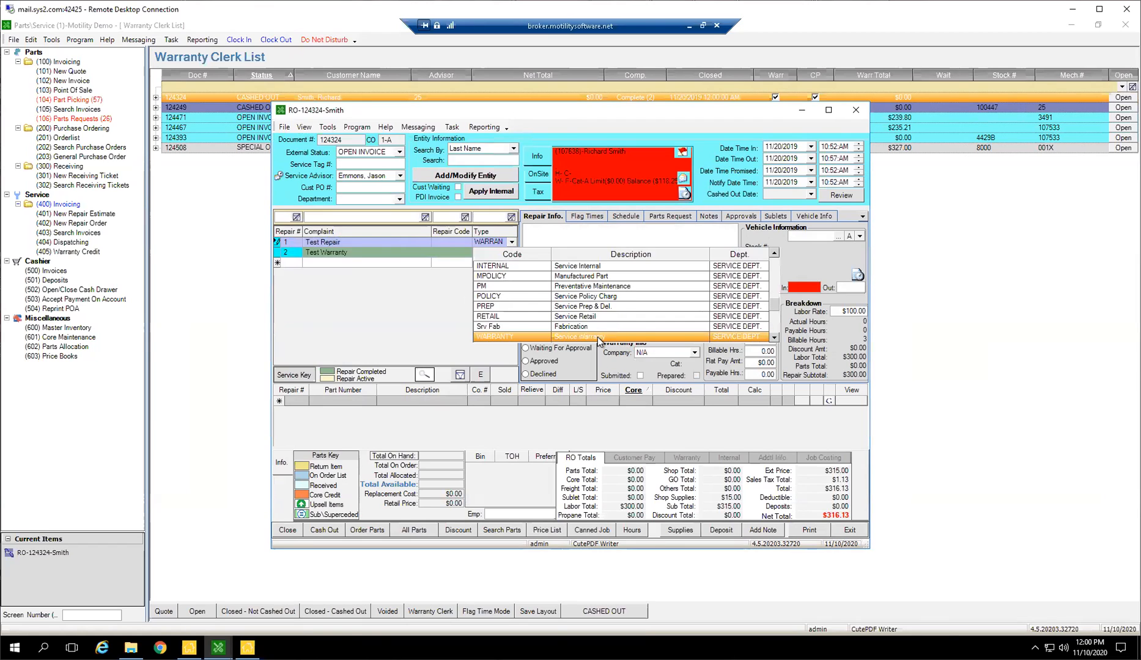
{"action": "left_click", "coordinate": [598, 337]}
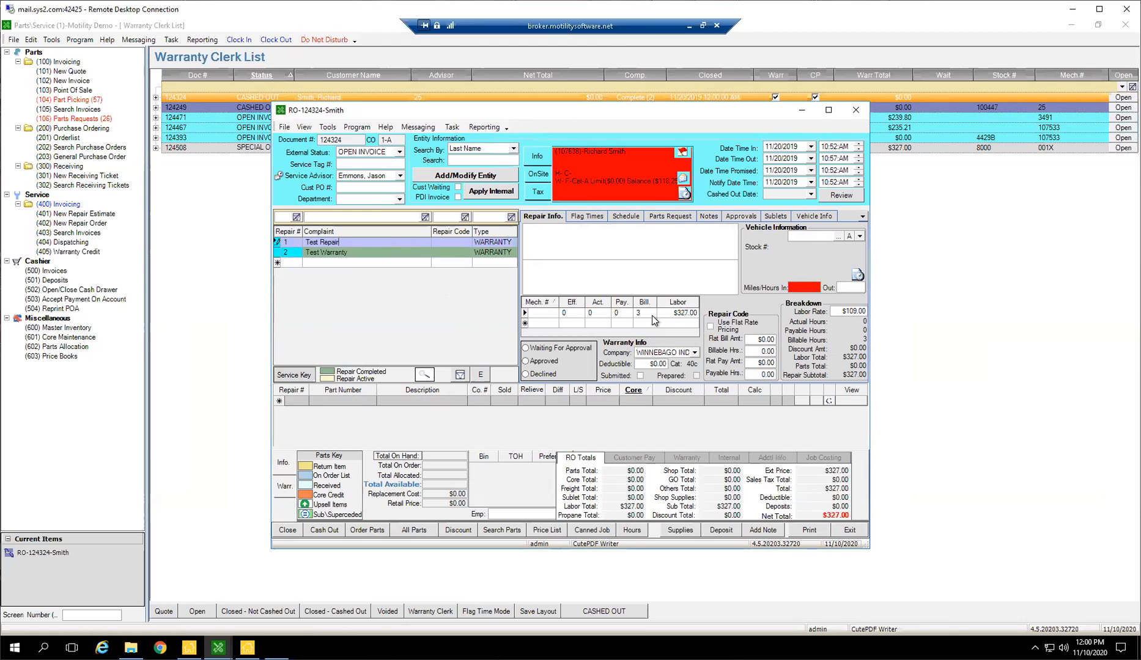
Enter 2 billable hours on the labor line of repair 2 (Test Warranty).
{"action": "left_click", "coordinate": [362, 253]}
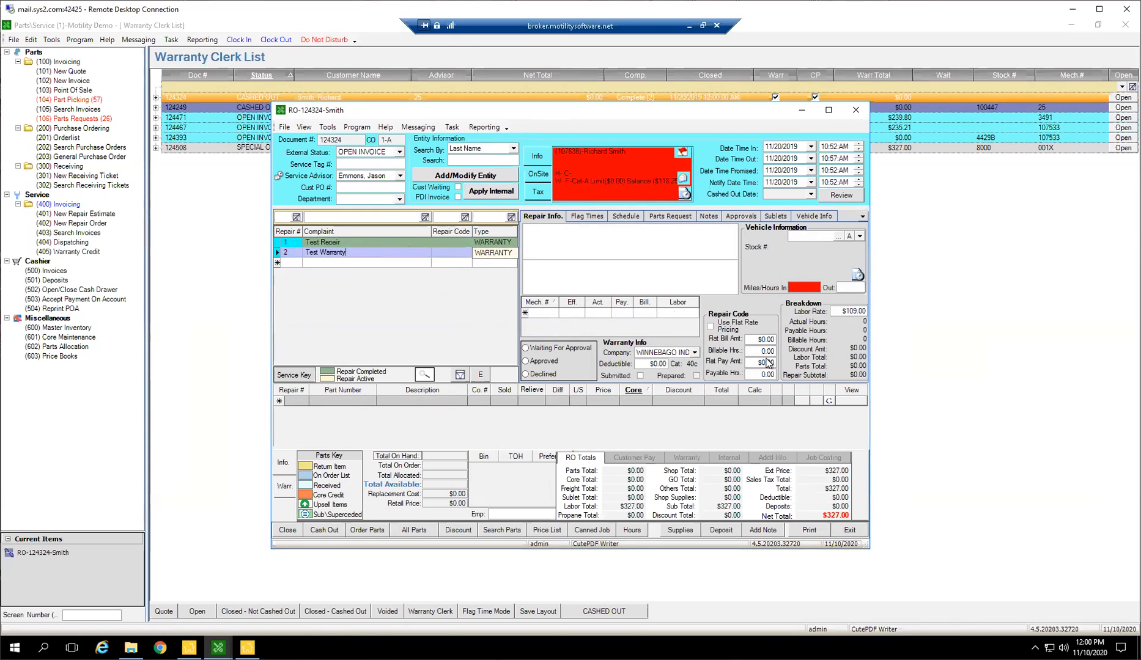
{"action": "left_click", "coordinate": [646, 314]}
{"action": "type", "text": "2"}
{"action": "key", "text": "Tab"}
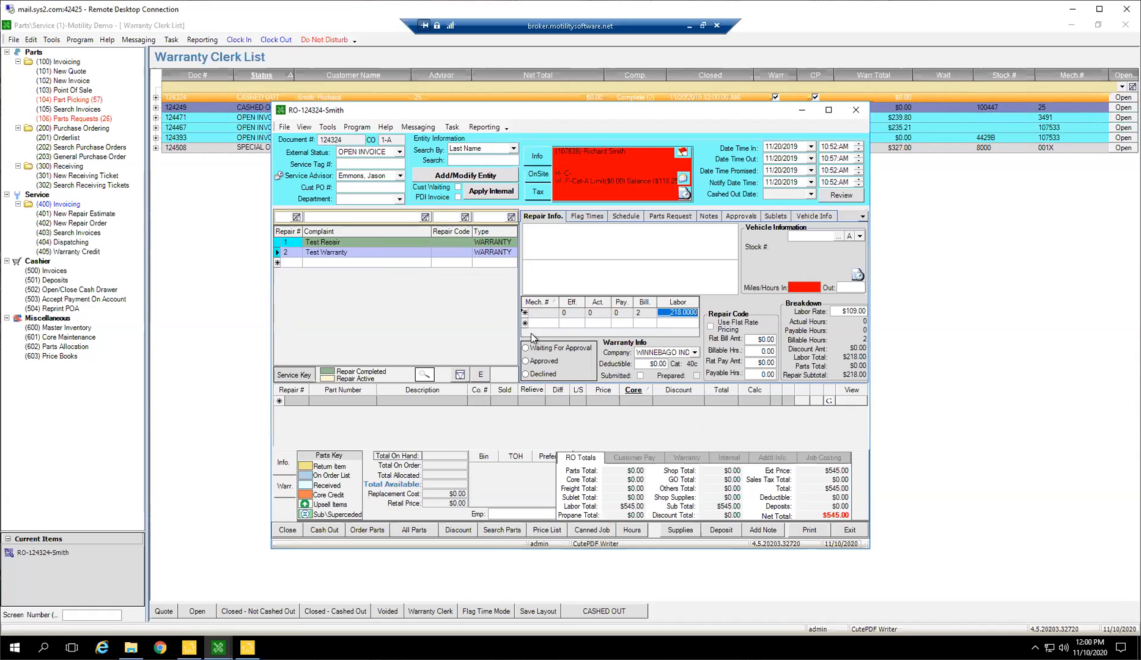
Mark repair 2 (Test Warranty) as Submitted, letting the system add its warranty claim, and show the claim details.
{"action": "left_click", "coordinate": [467, 251]}
{"action": "left_click", "coordinate": [639, 375]}
{"action": "left_click", "coordinate": [605, 400]}
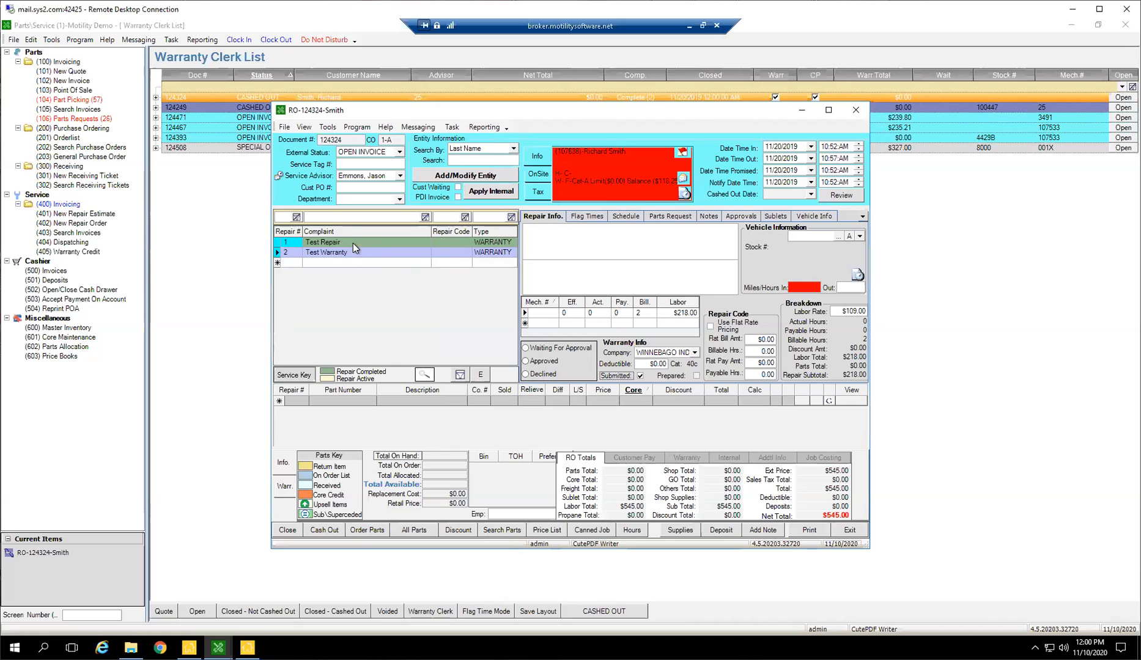
{"action": "left_click", "coordinate": [284, 486]}
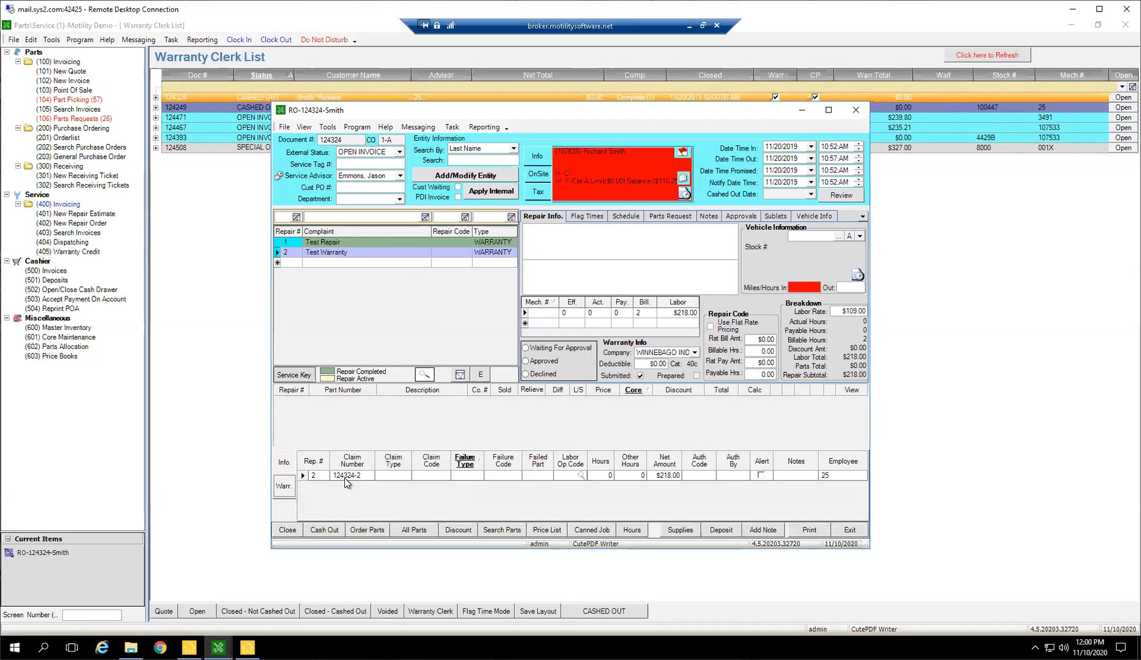
Mark repair 1 (Test Repair) as Submitted with an automatically added warranty claim, and exit the repair order.
{"action": "left_click", "coordinate": [342, 243]}
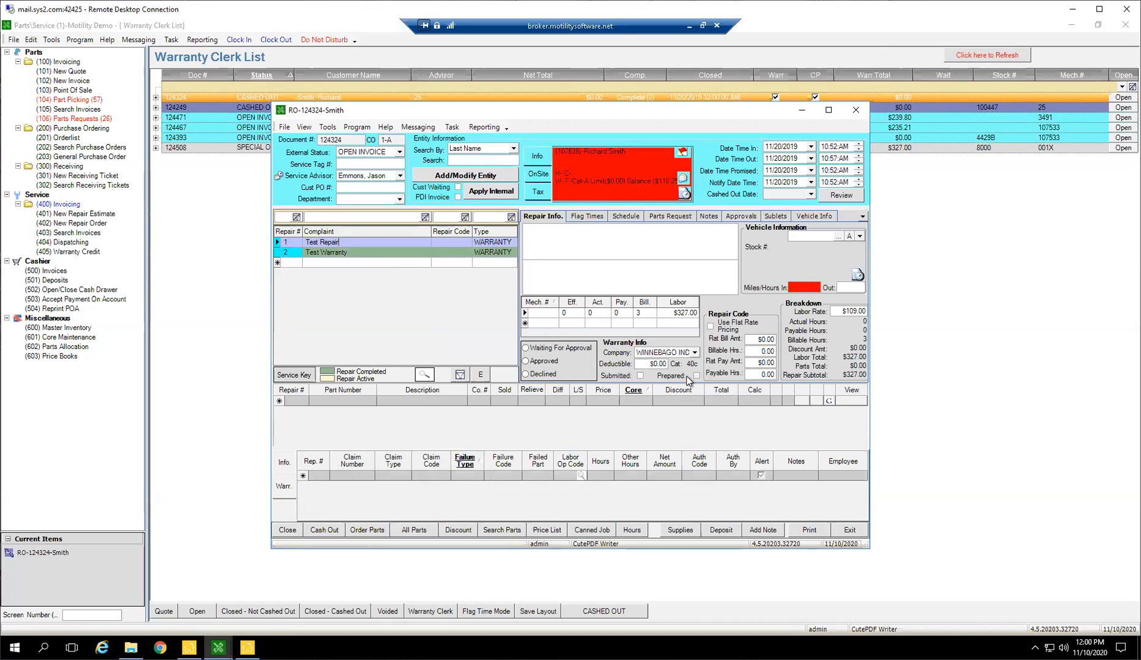
{"action": "key", "text": "Return"}
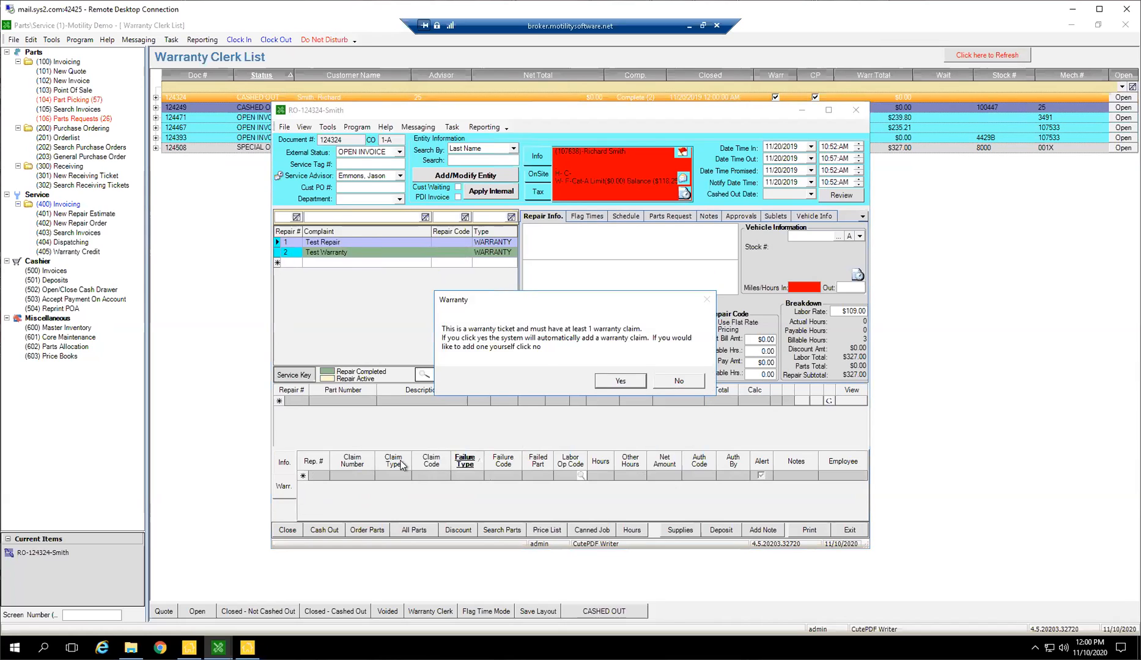
{"action": "left_click", "coordinate": [613, 382]}
{"action": "left_click", "coordinate": [284, 464]}
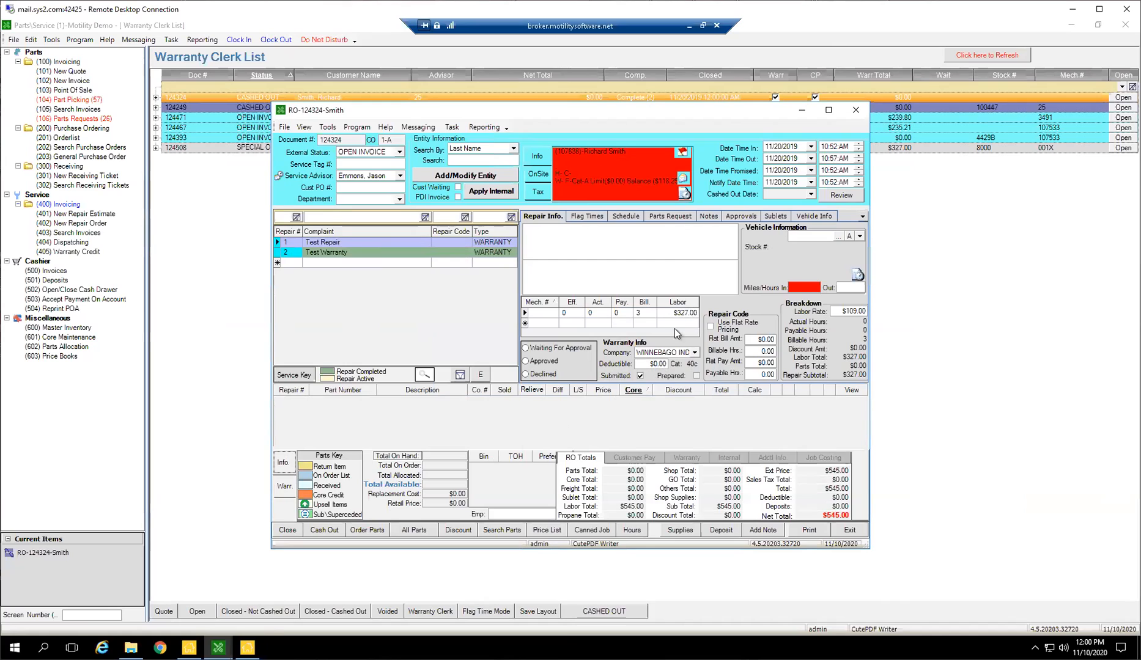
{"action": "left_click", "coordinate": [843, 530]}
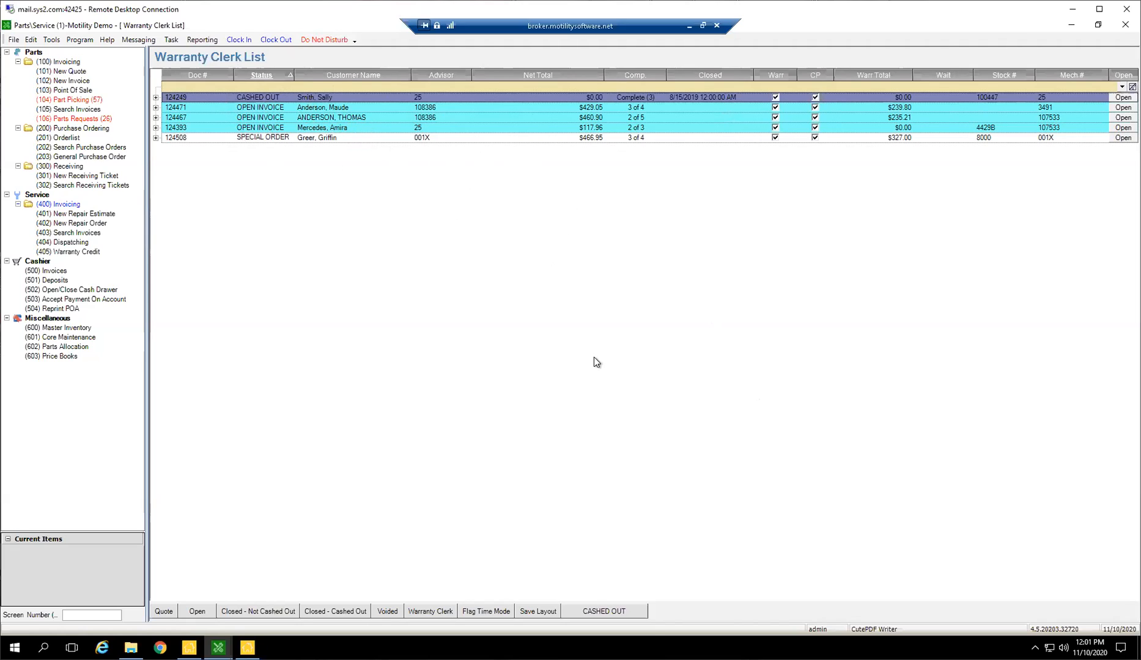
Open the open-invoice repair order with 2 of 5 repairs complete, review warranty repairs 2 and 3, and close it.
{"action": "left_click", "coordinate": [606, 119]}
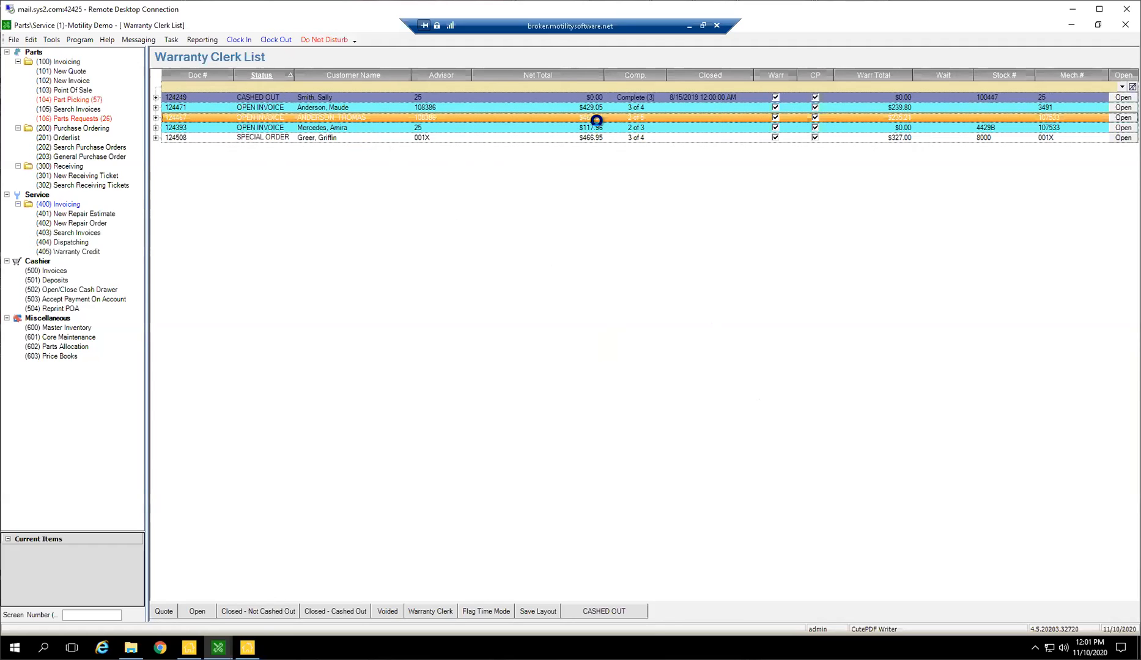
{"action": "double_click", "coordinate": [250, 120]}
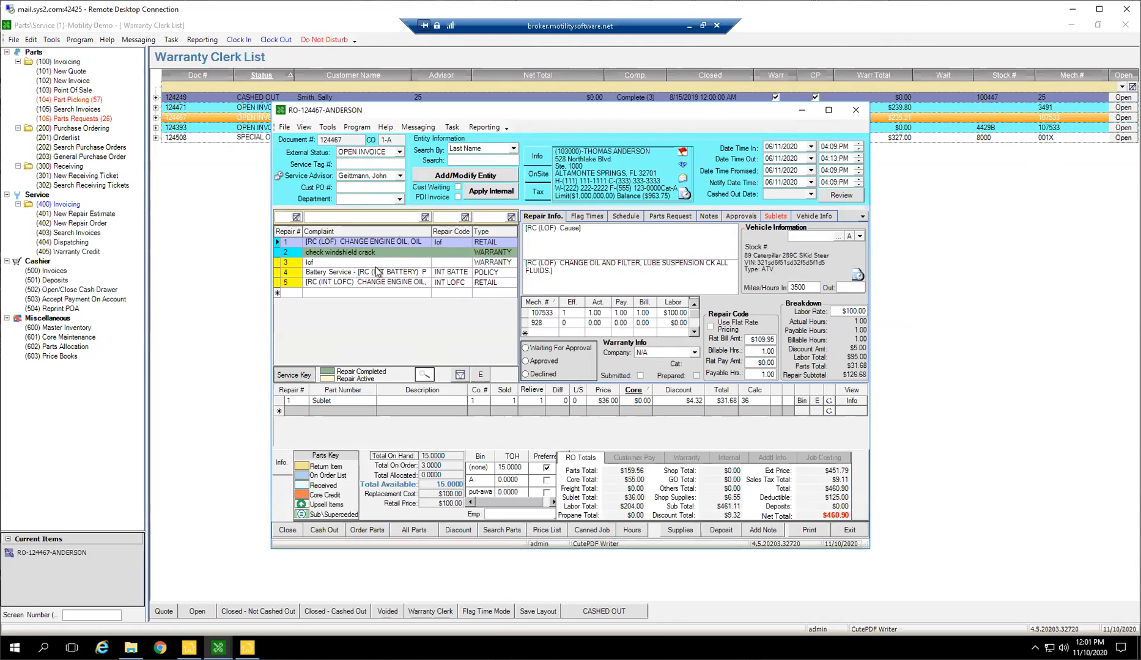
{"action": "left_click", "coordinate": [391, 253]}
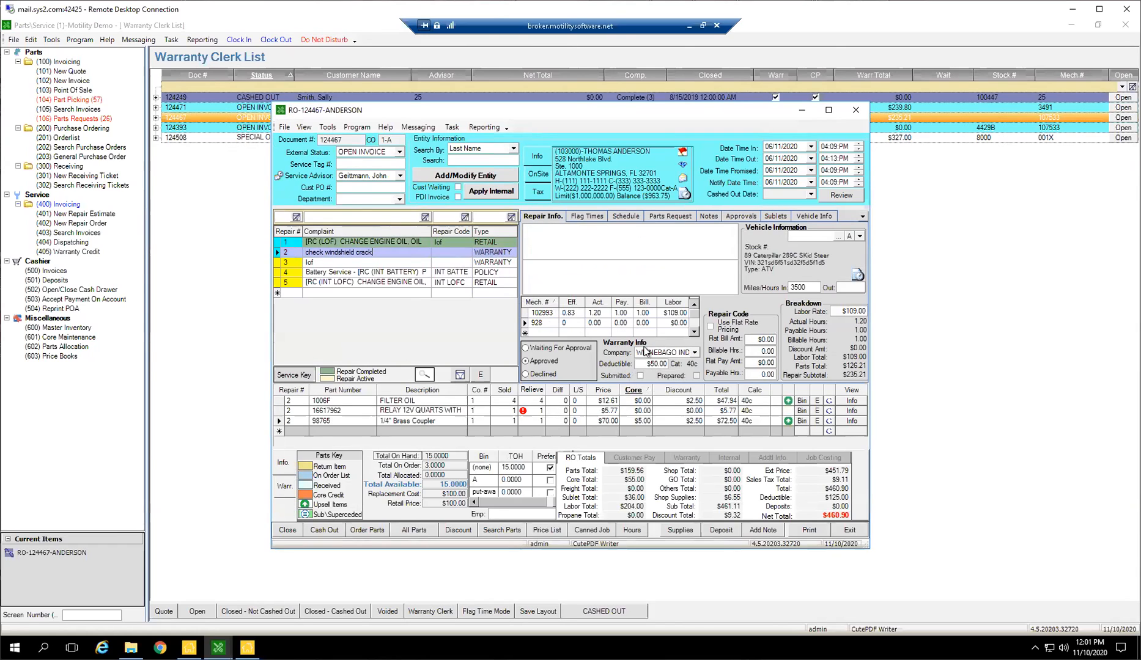
{"action": "left_click", "coordinate": [494, 261]}
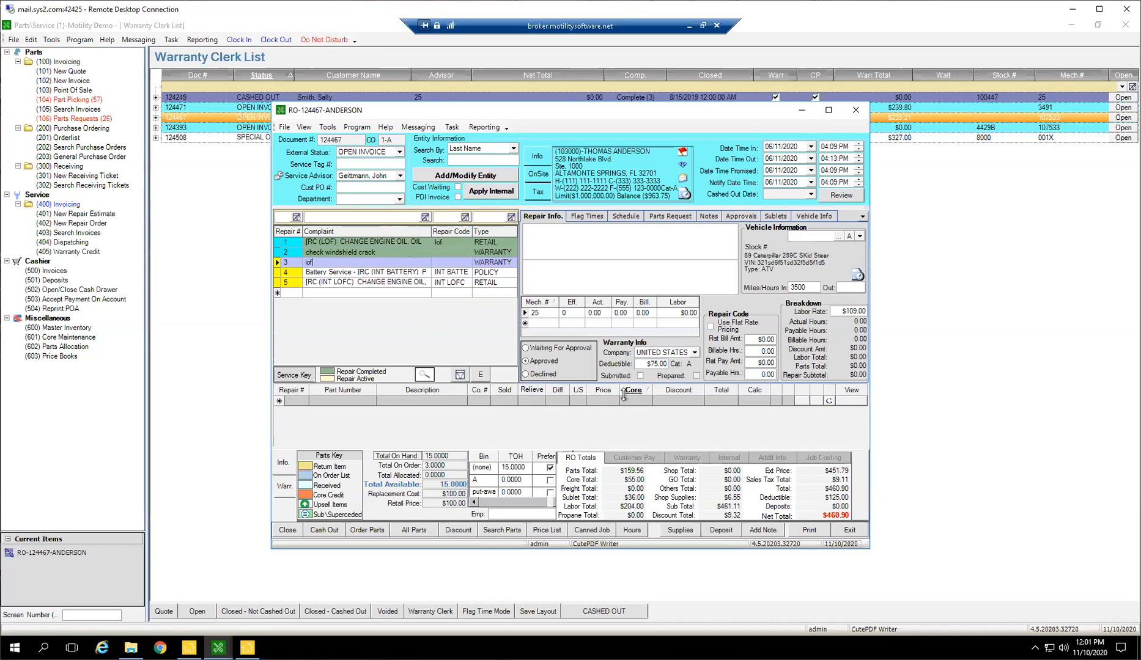
{"action": "left_click", "coordinate": [854, 111]}
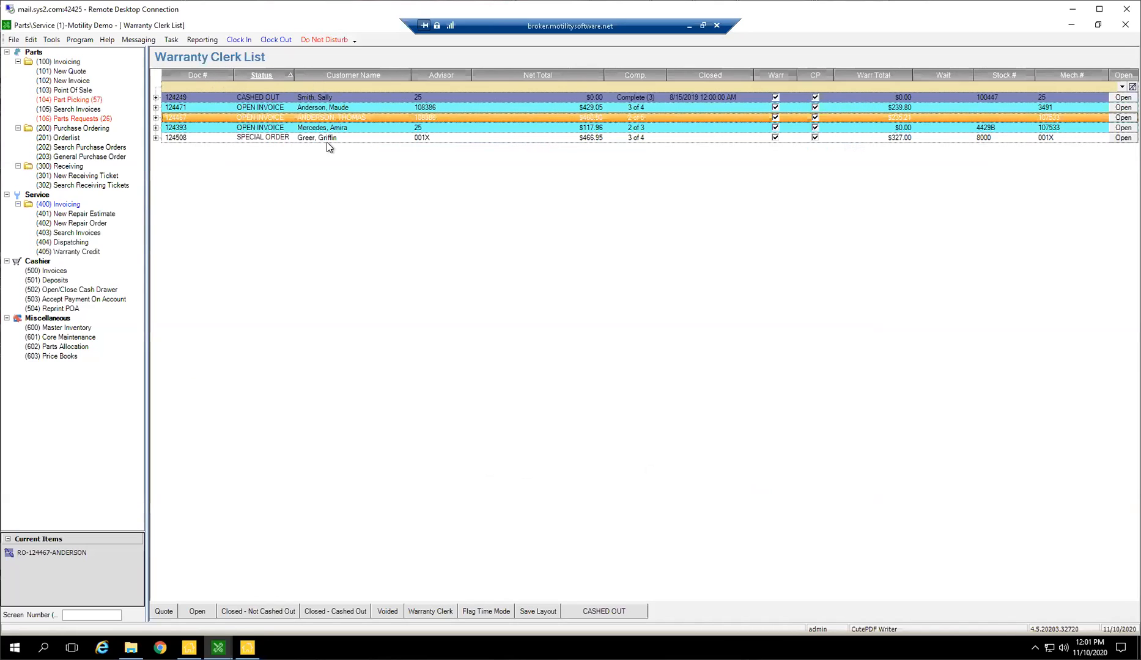